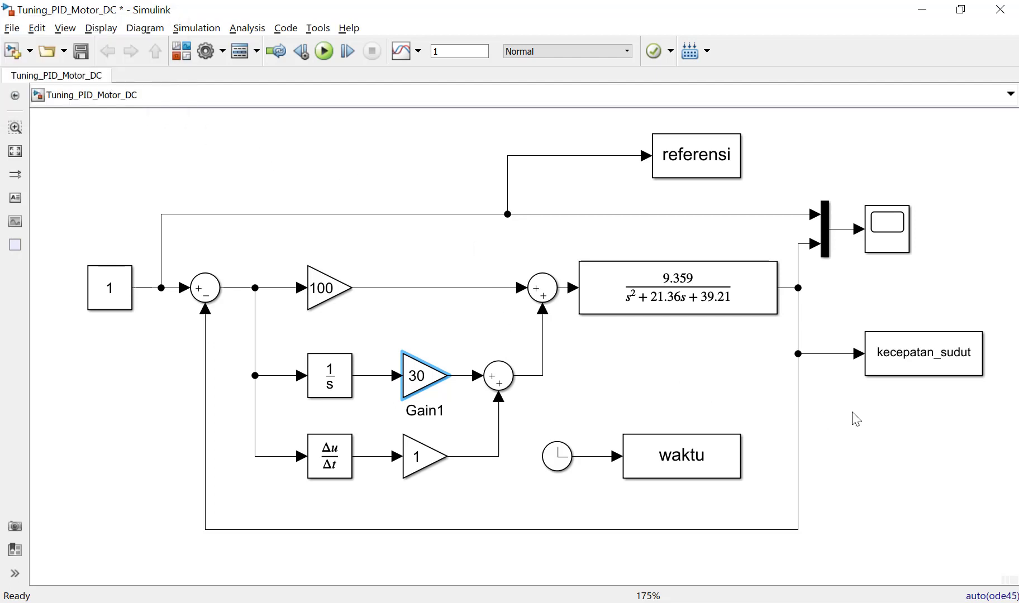
Save the Tuning_PID_Motor_DC model and slightly narrow the Transfer Fcn block from its input side.
left_click(81, 52)
left_click(685, 299)
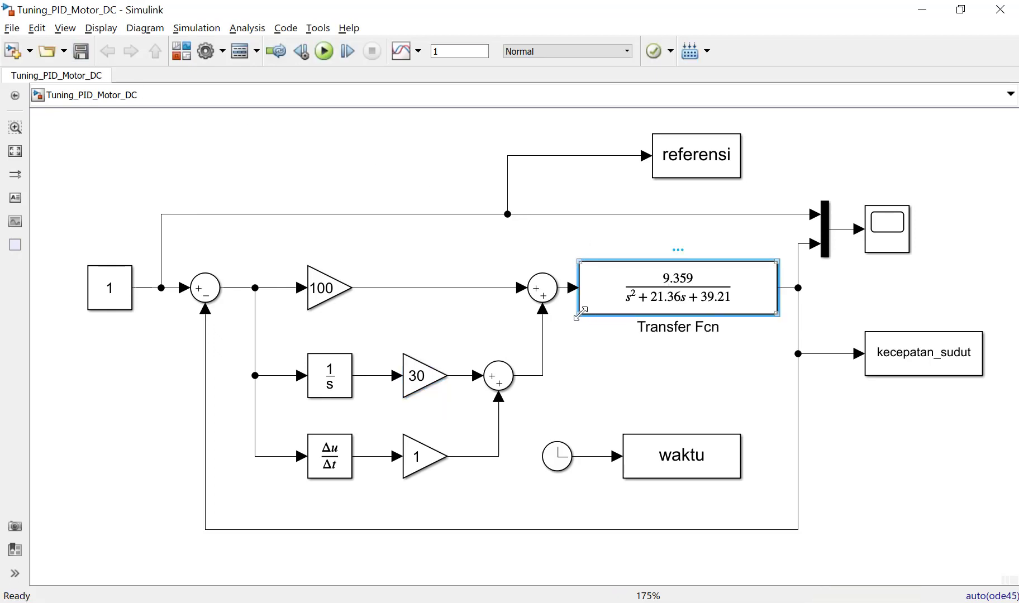
left_click_drag(581, 312, 594, 314)
left_click_drag(698, 299, 688, 293)
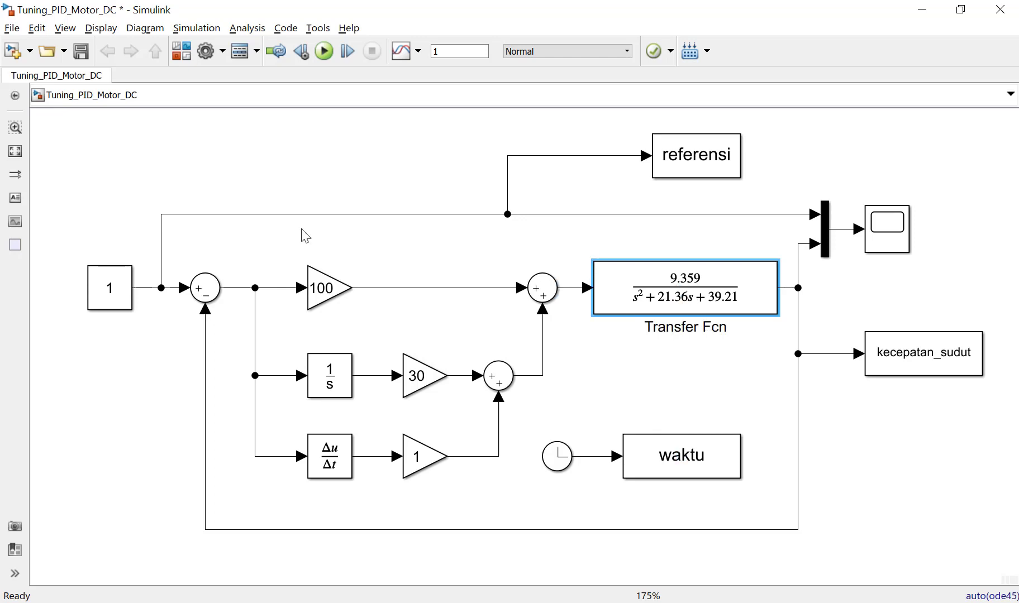
Switch to the DC motor paper in the browser and examine the second-order transfer function in Table 1 at 150% zoom.
key("alt+Tab")
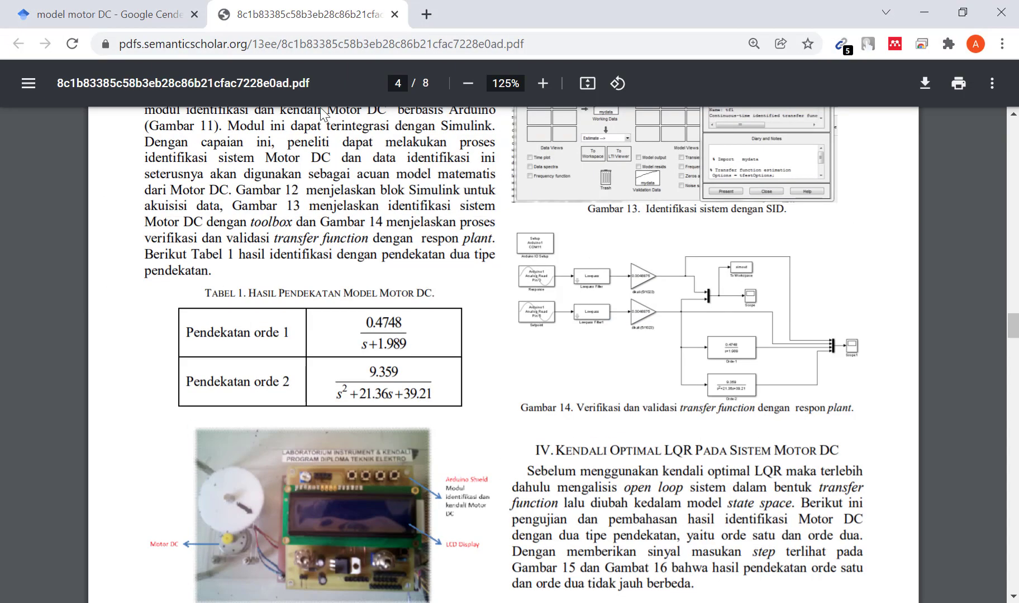
left_click(543, 83)
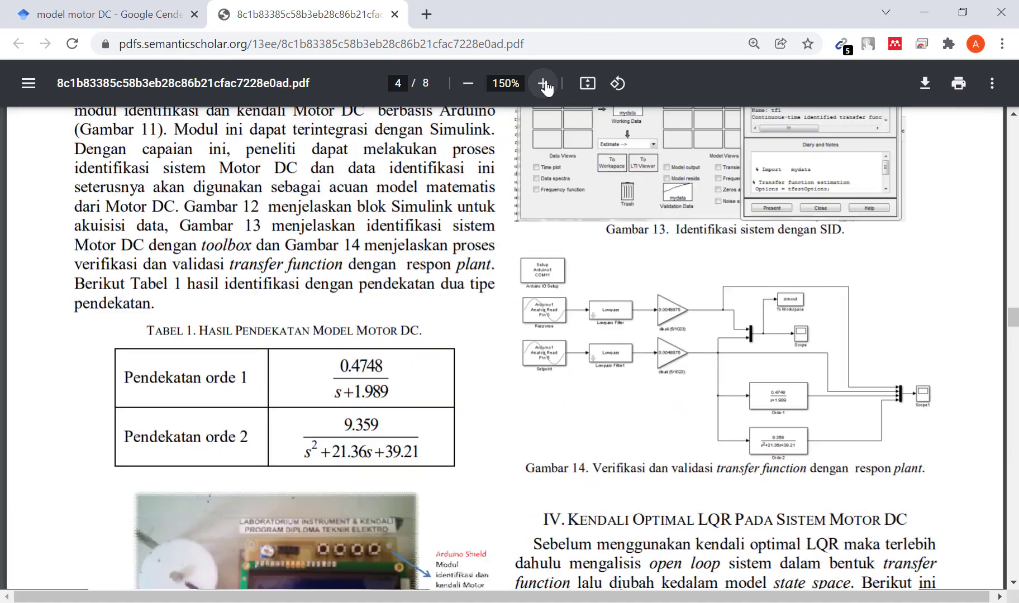
scroll(363, 358, "down", 1)
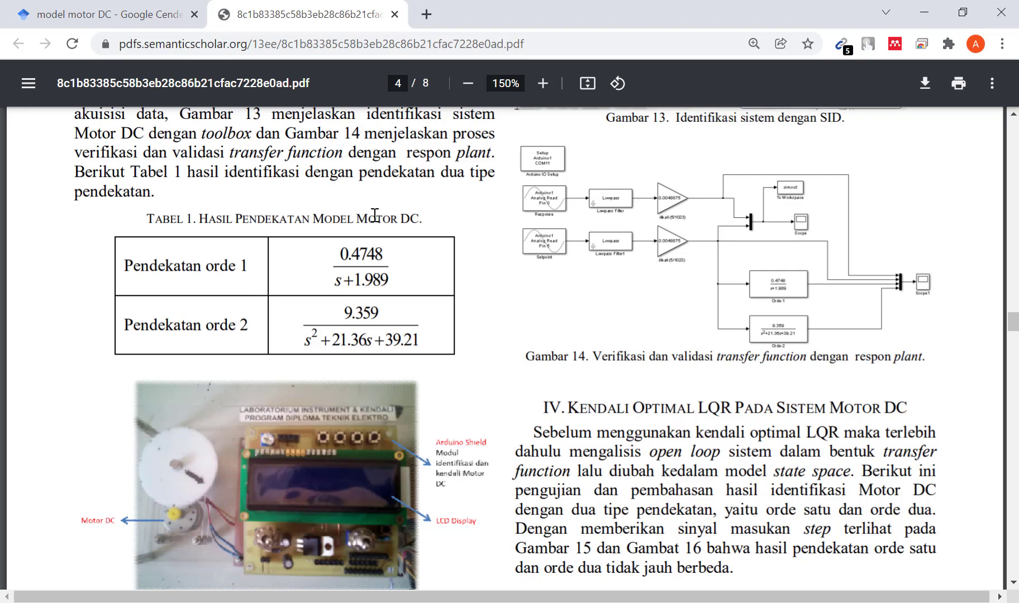
left_click_drag(301, 323, 437, 339)
left_click(437, 340)
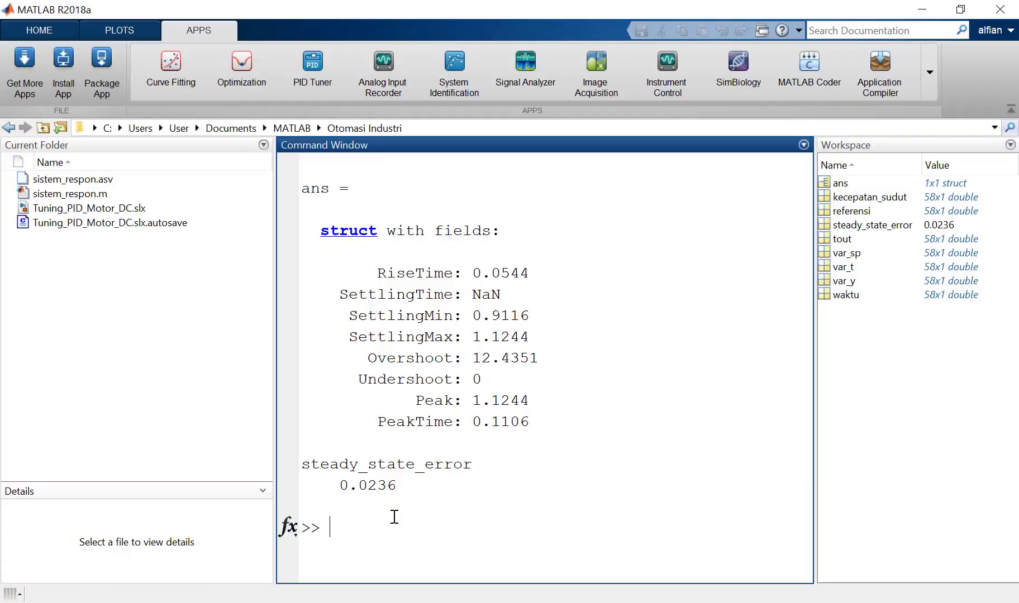
Switch to MATLAB and clear the workspace variables and the Command Window.
type("cllear")
key("Return")
type("clc")
key("Return")
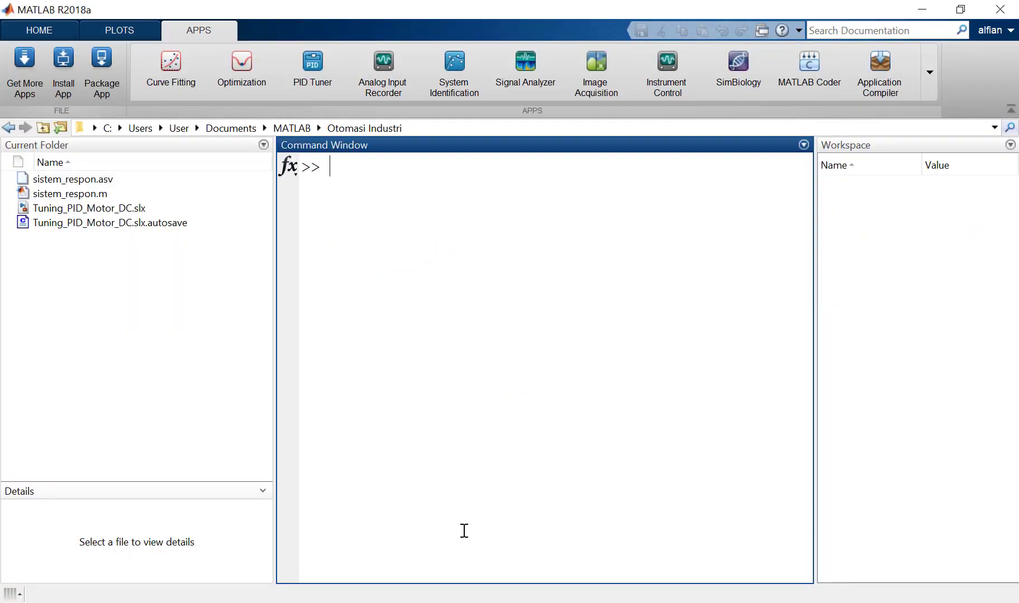
Define the variable num as 9.359, copying the second-order numerator from the paper's Table 1 into MATLAB.
type("num =")
key("alt+Tab")
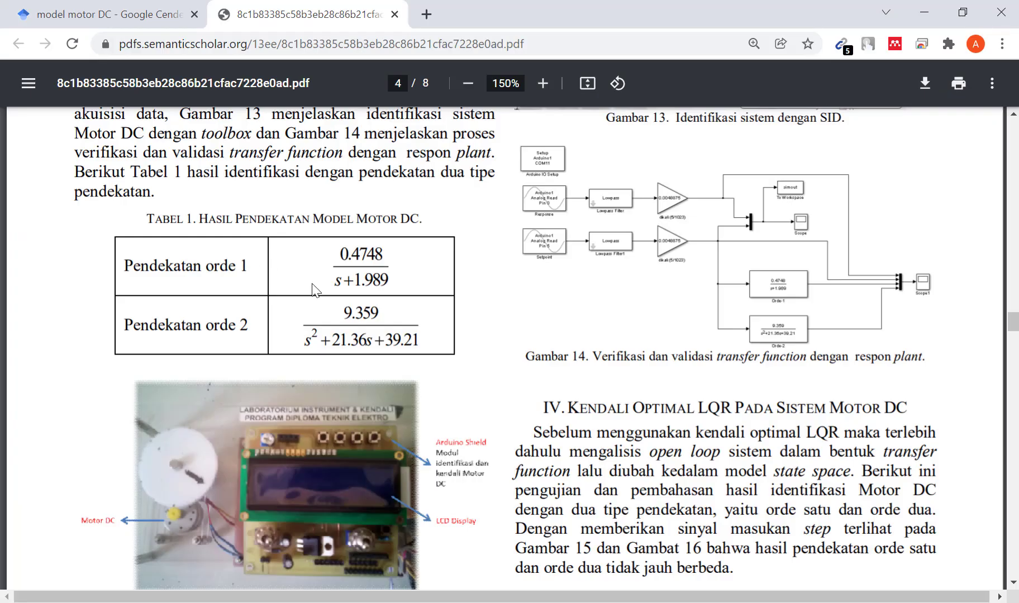
left_click_drag(340, 313, 385, 305)
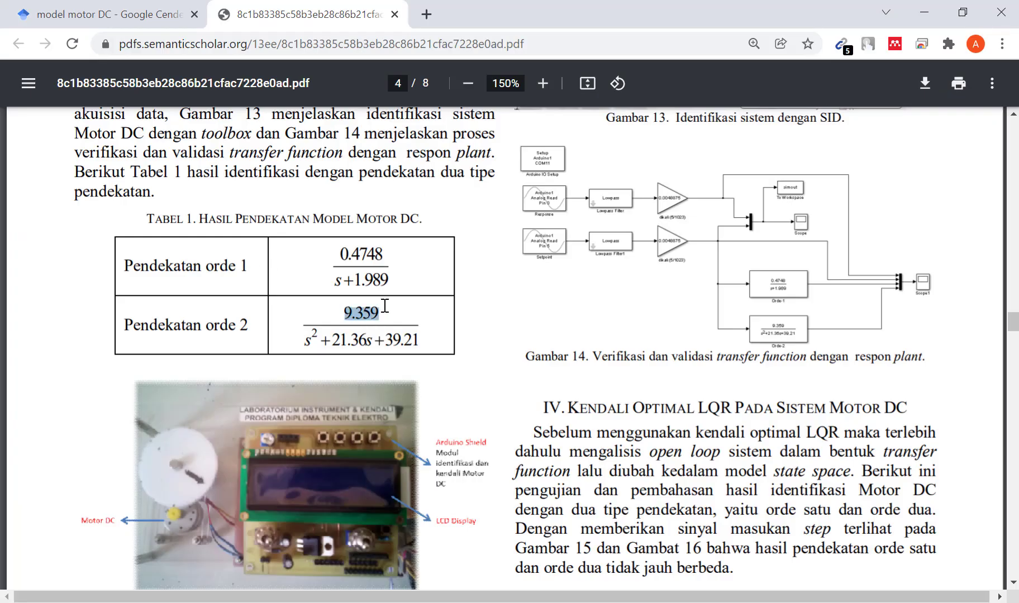
key("ctrl+c")
key("alt+Tab")
key("ctrl+v")
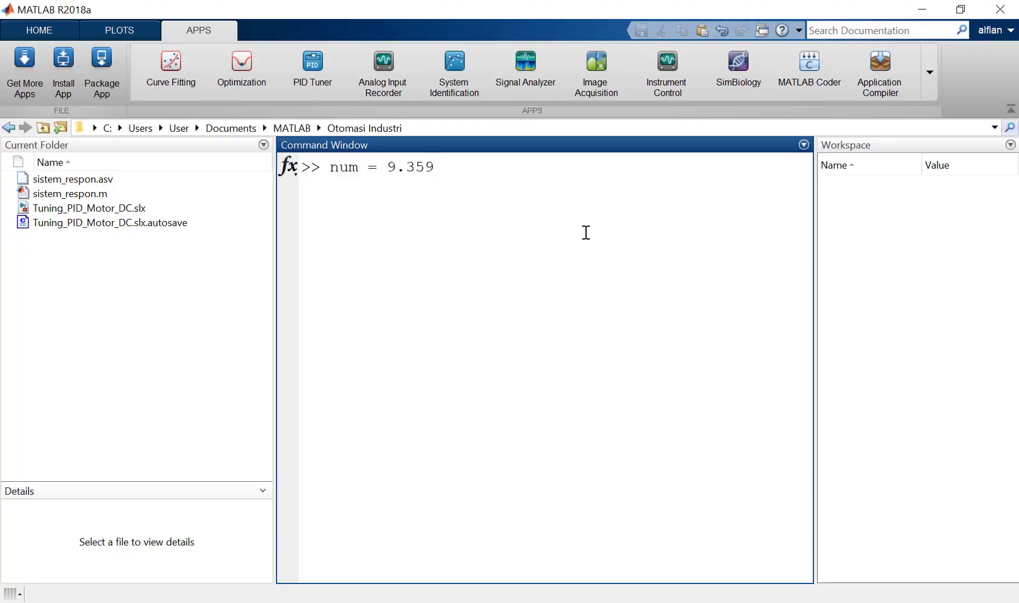
key("Return")
Define den as [1 21.36 39.21], taking the second-order denominator coefficients from the paper.
type("den = []")
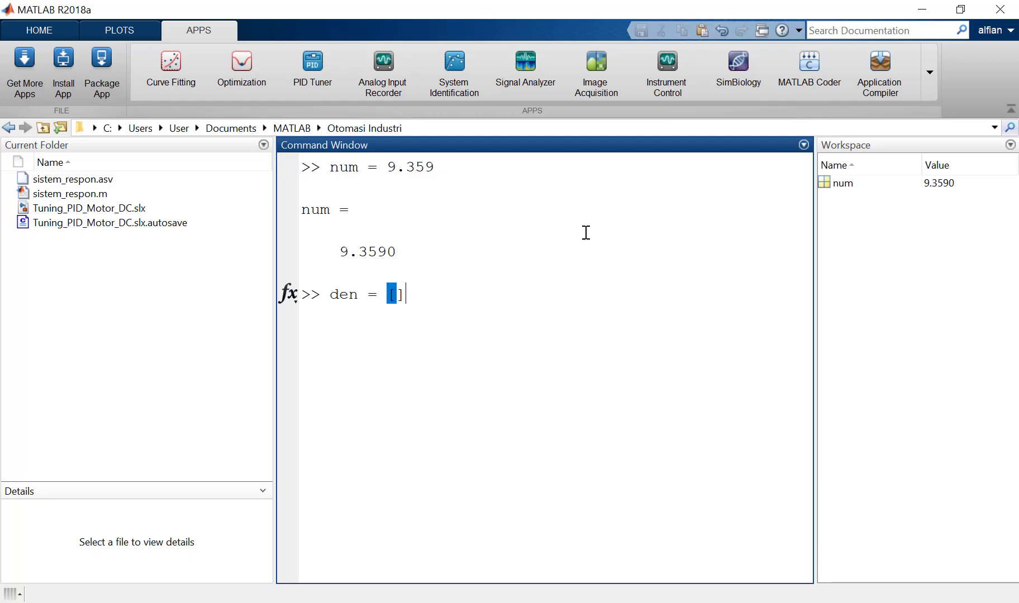
key("Left")
key("alt+Tab")
key("alt+Tab")
type("1 21.36")
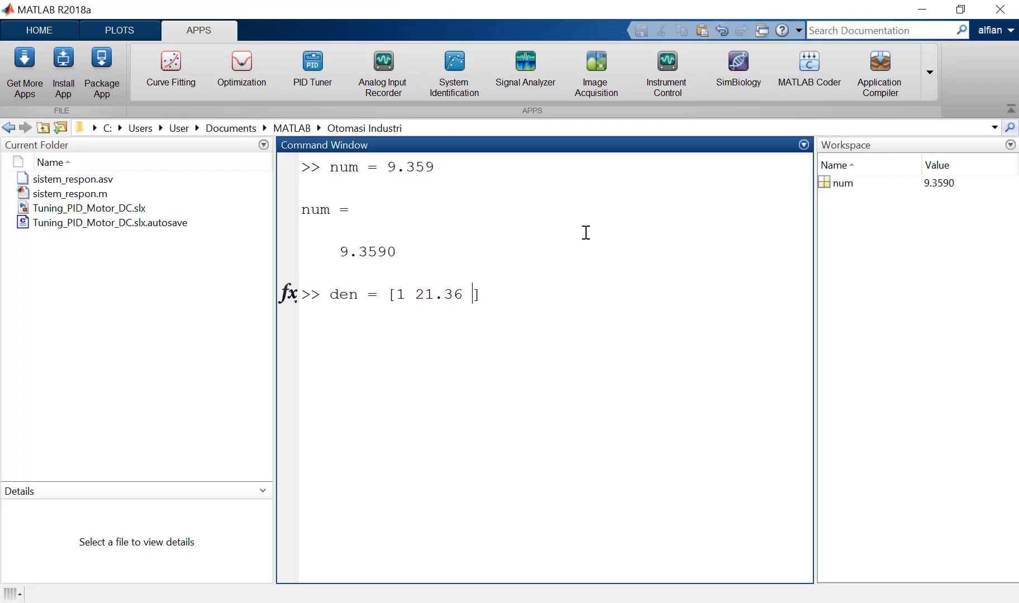
key("alt+Tab")
key("alt+Tab")
type("39.21")
key("Return")
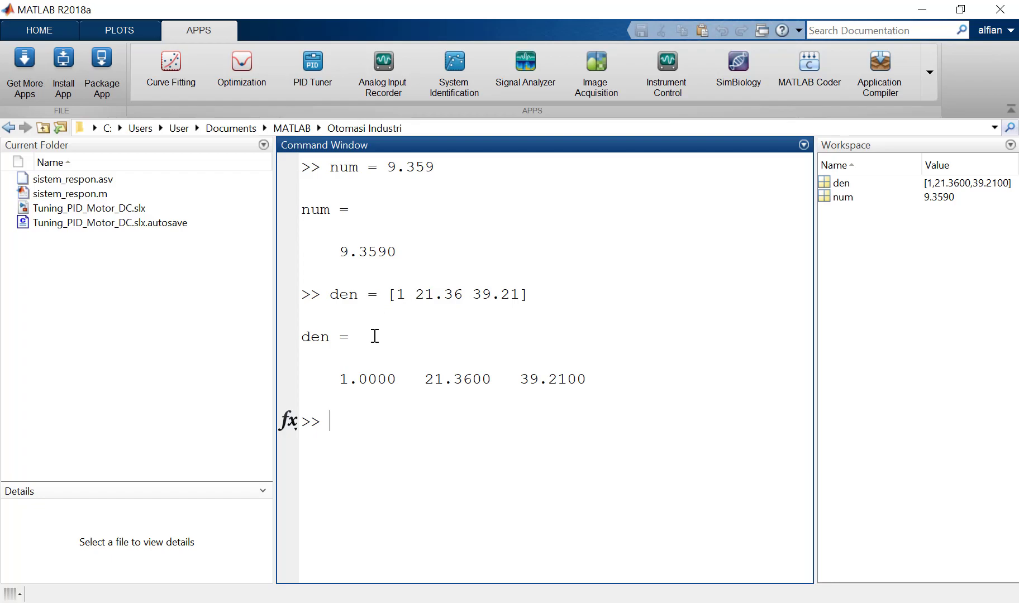
Create the transfer function with sys=tf(num,den) in MATLAB.
key("alt+Tab")
left_click(390, 338)
type("sys=tf(")
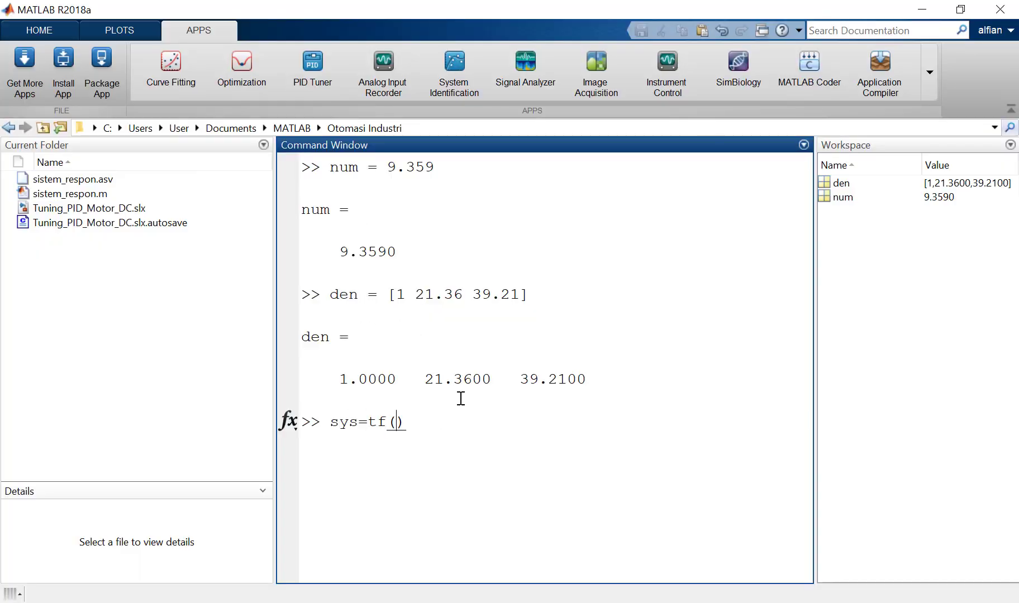
key("Left")
key("Left")
key("Left")
key("shift+Home")
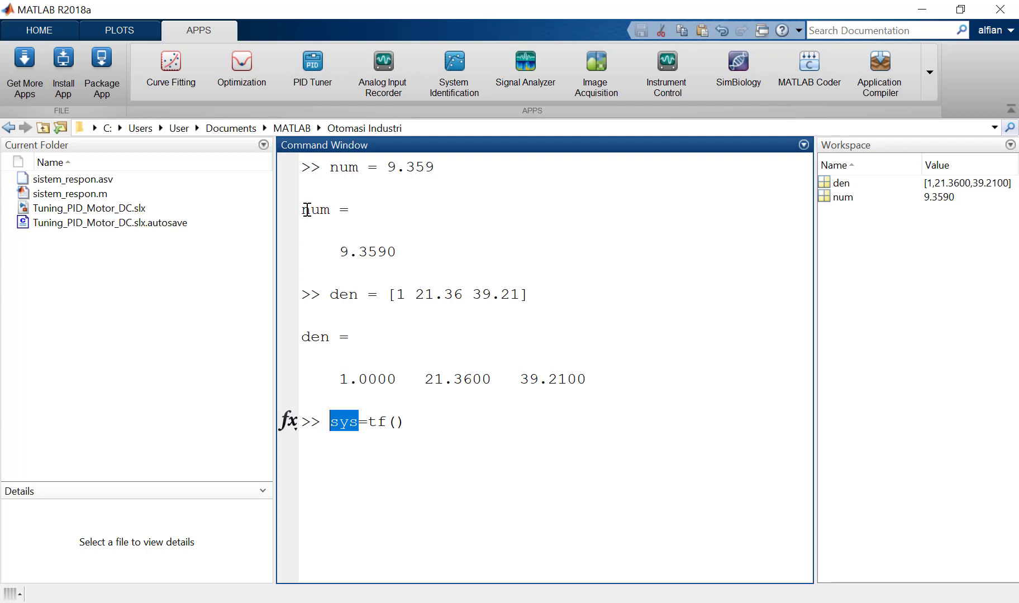
left_click(426, 422)
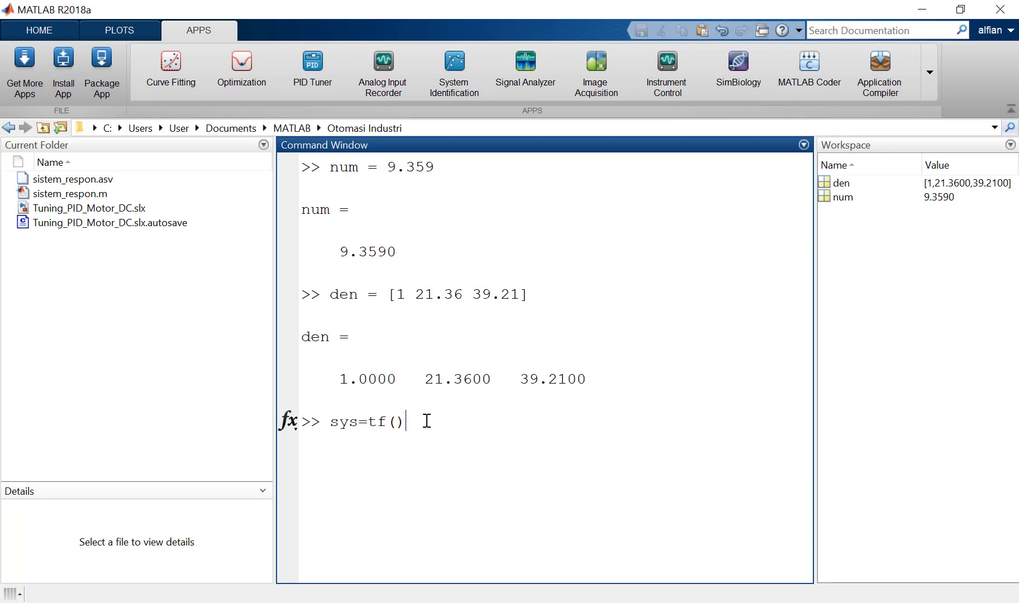
key("Left")
type("num,den")
key("Return")
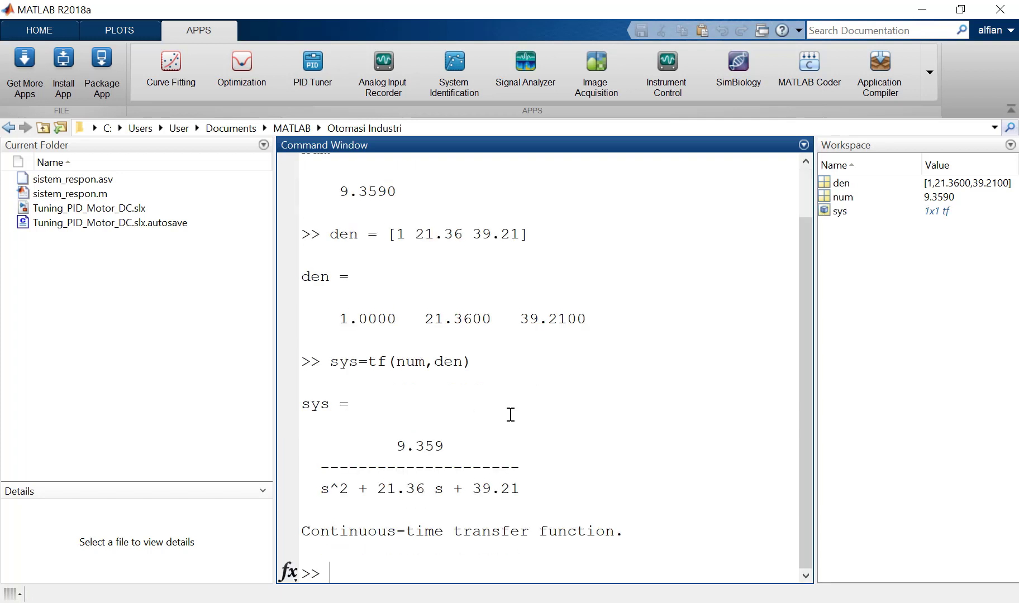
Examine the numerator and denominator of the transfer function sys in the command output.
left_click_drag(382, 450, 557, 487)
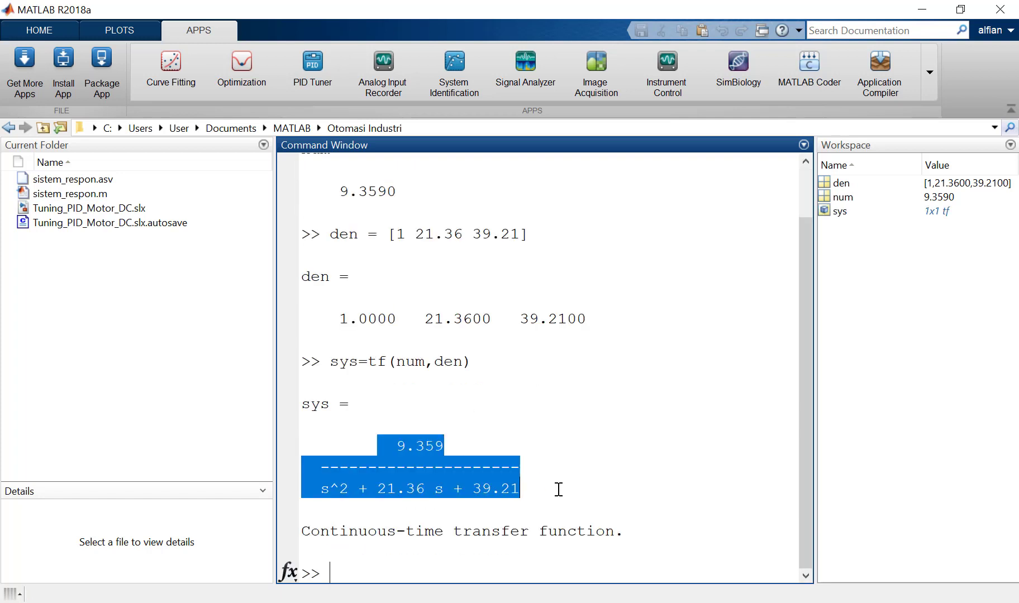
left_click(589, 479)
left_click_drag(301, 405, 365, 404)
left_click_drag(390, 446, 541, 485)
left_click(564, 480)
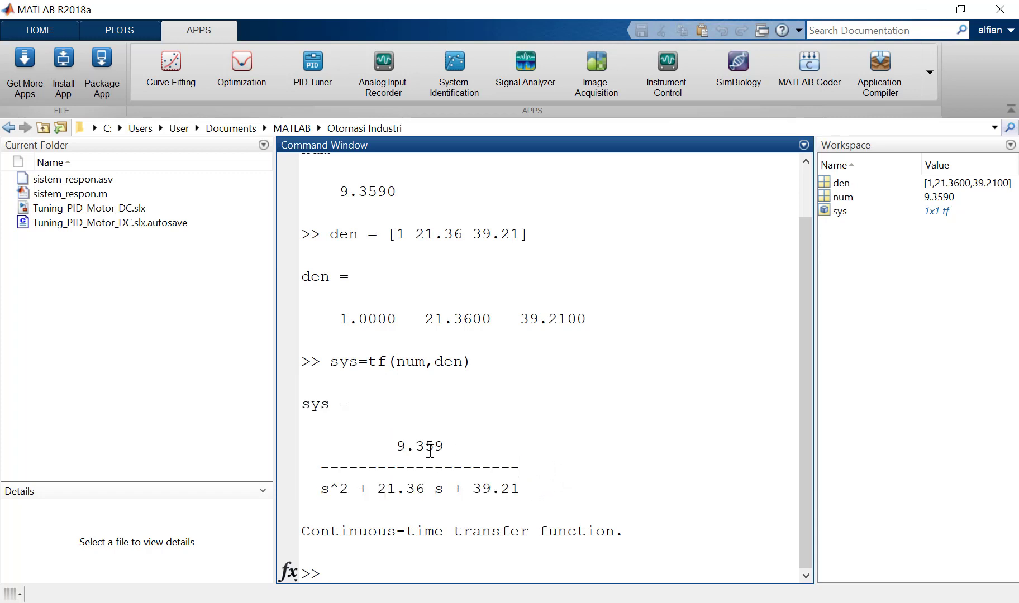
left_click_drag(302, 411, 334, 405)
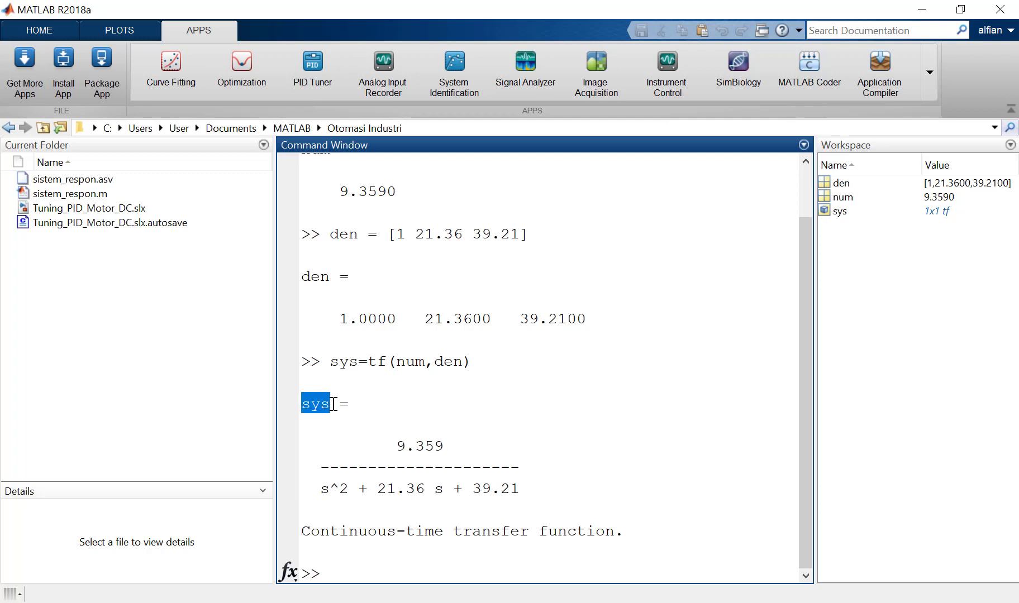
left_click(531, 412)
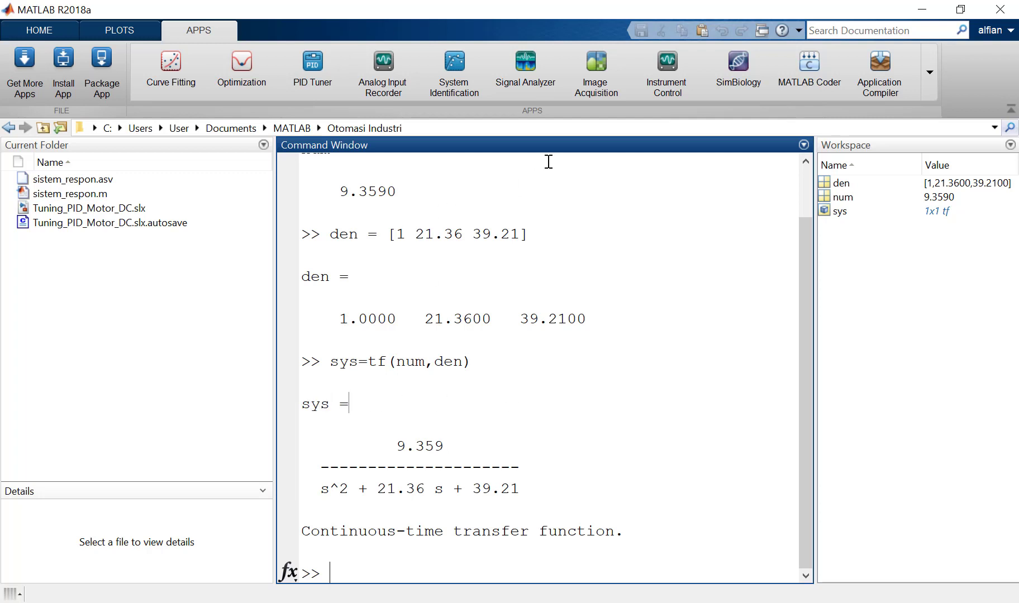
left_click(377, 571)
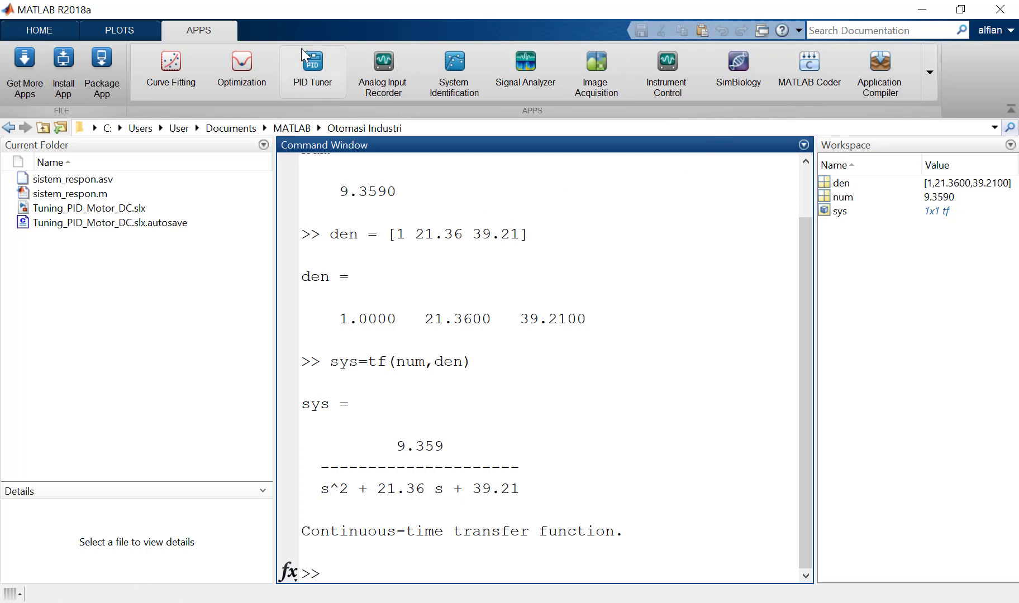
left_click(47, 28)
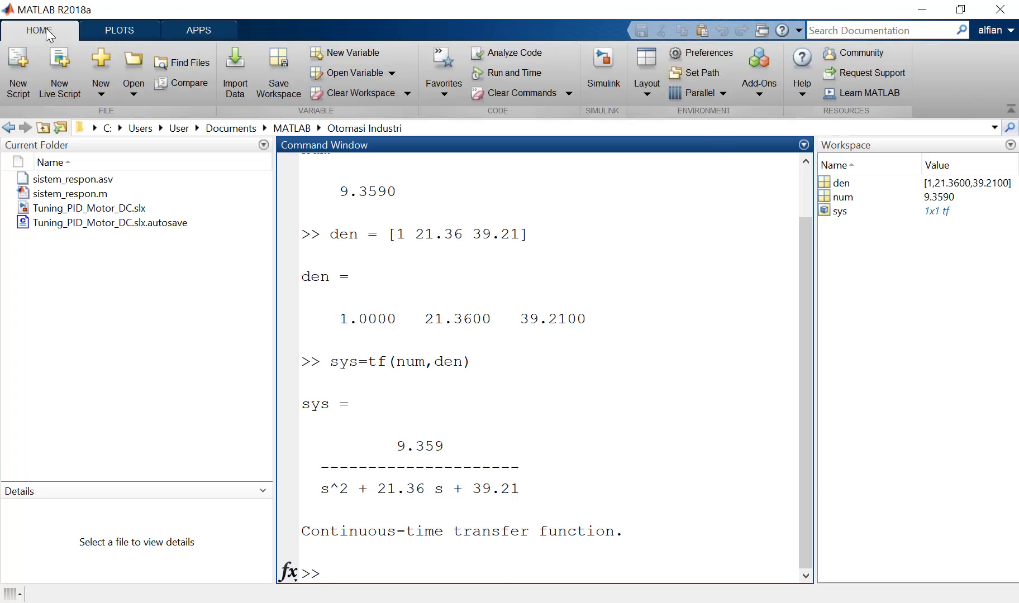
left_click(96, 30)
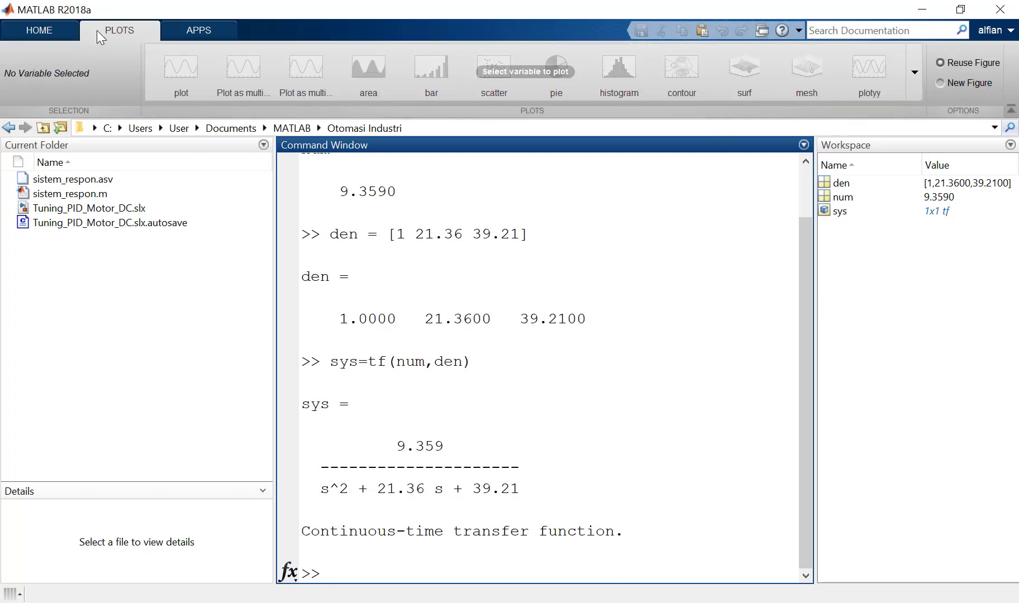
left_click(204, 30)
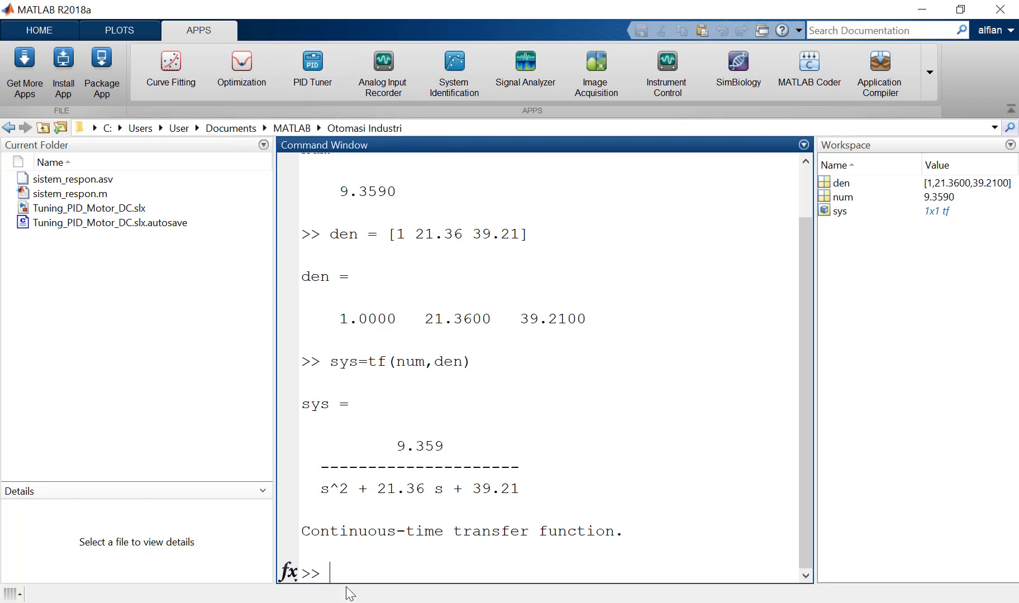
Launch the PID Tuner with the pidTuner command and maximize its window.
type("pidtuner")
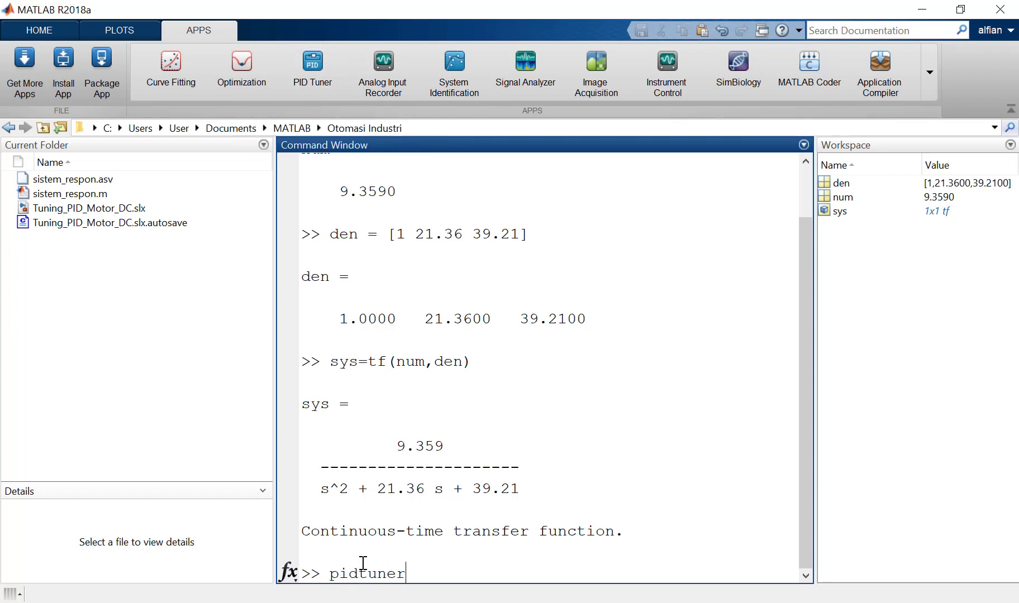
key("Return")
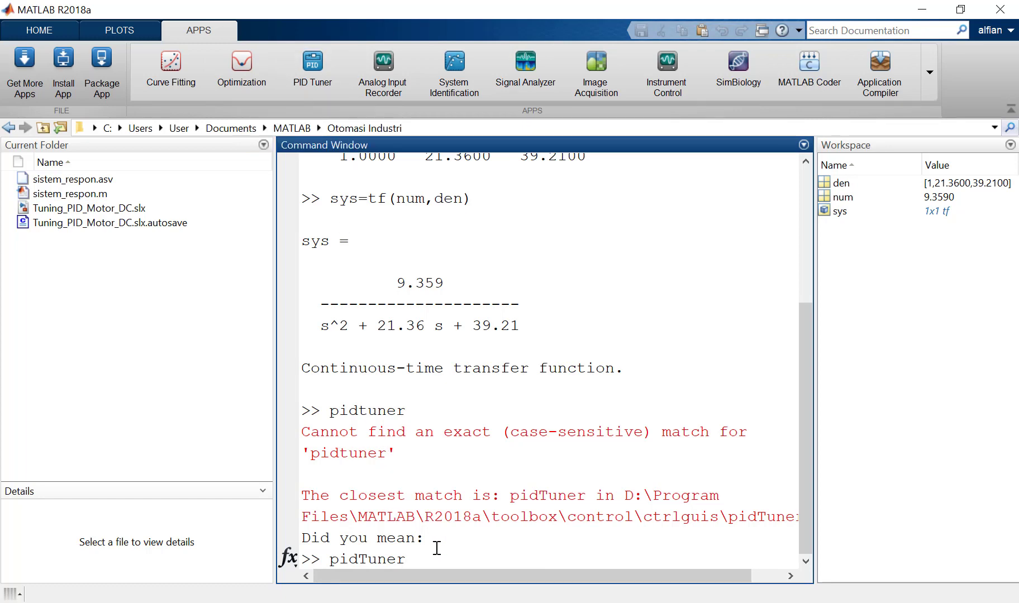
key("Return")
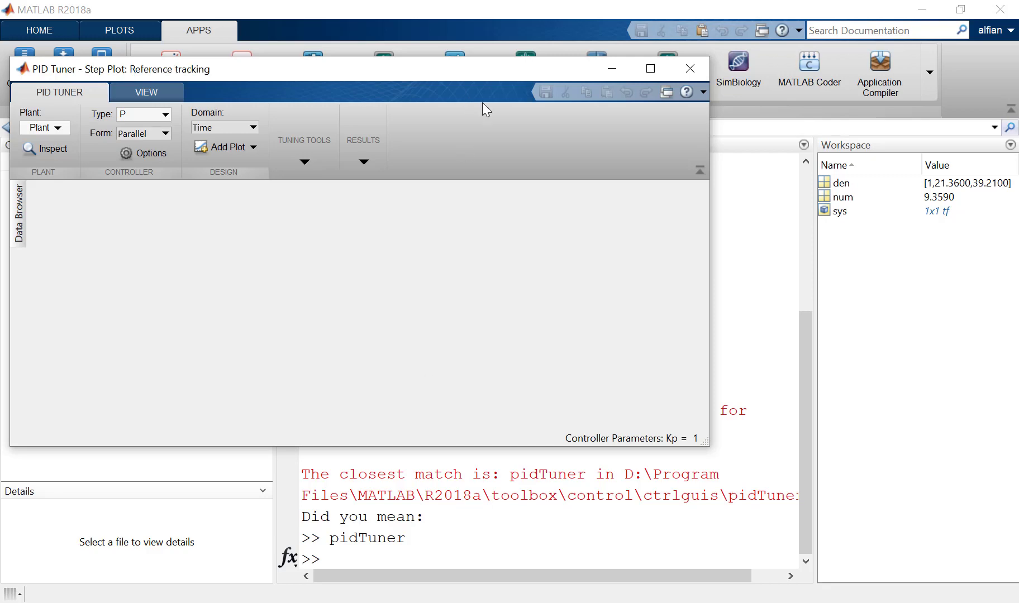
left_click(658, 69)
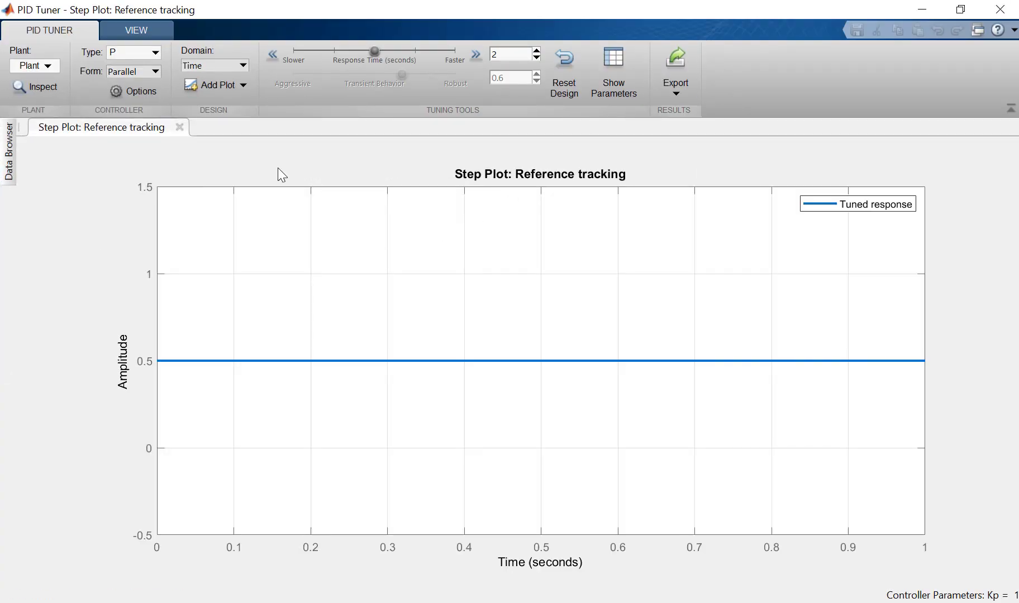
left_click(49, 67)
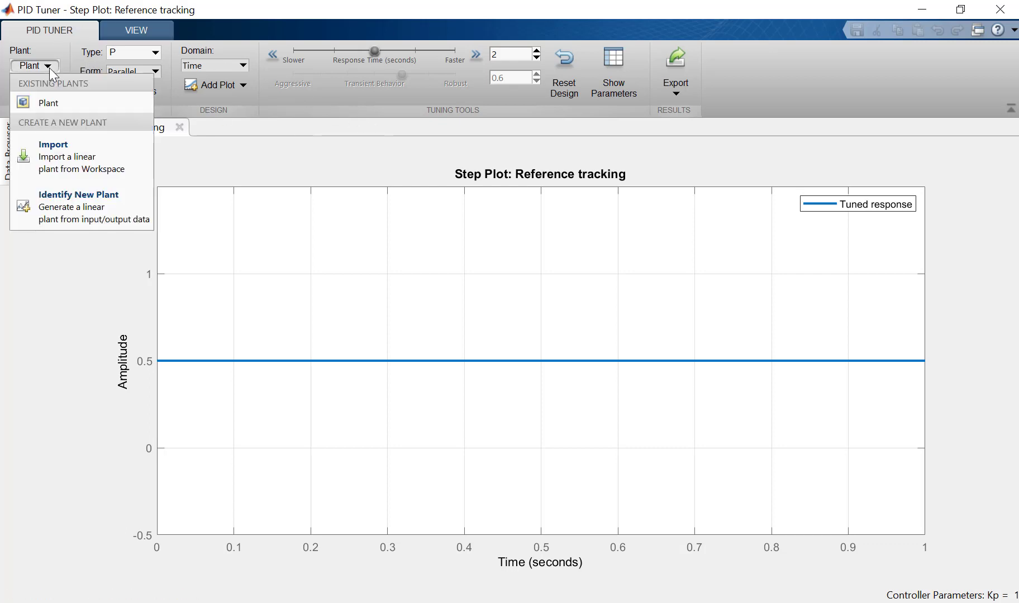
left_click(84, 170)
left_click_drag(140, 84, 526, 200)
left_click(538, 167)
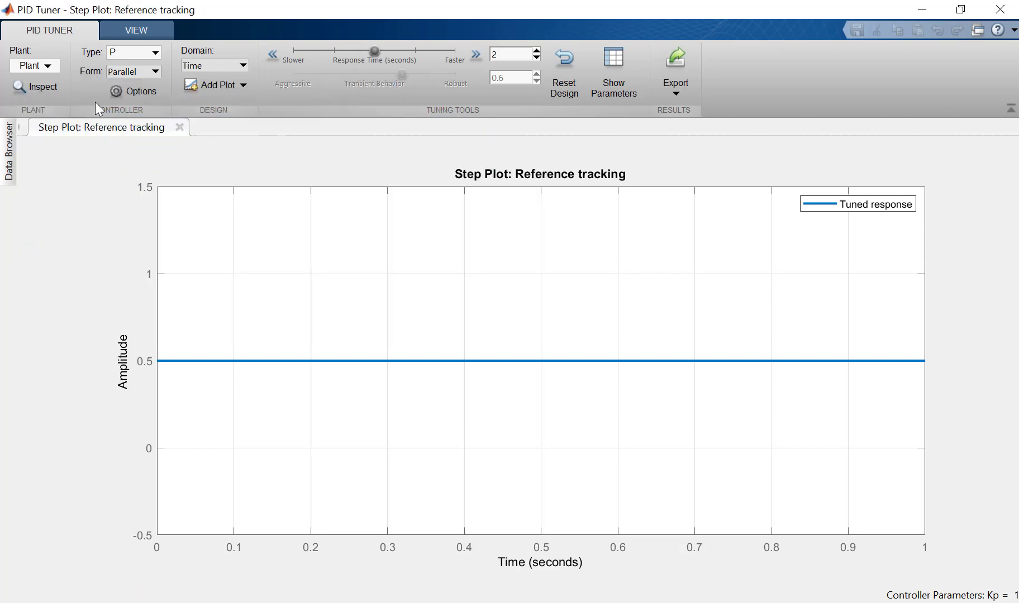
Import the linear system sys from the MATLAB workspace as the plant in PID Tuner.
left_click(51, 67)
left_click(76, 159)
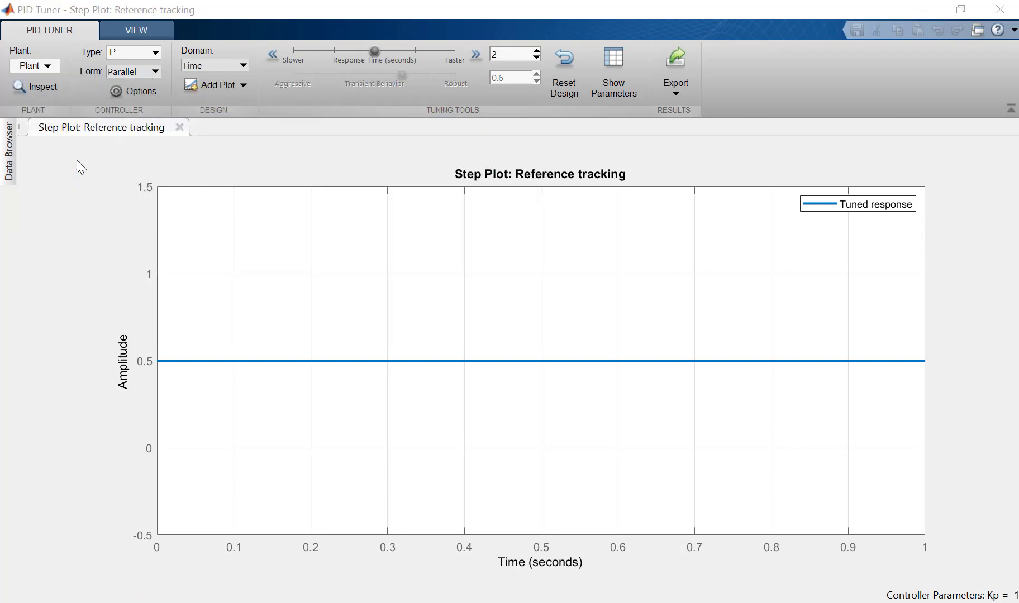
left_click(37, 144)
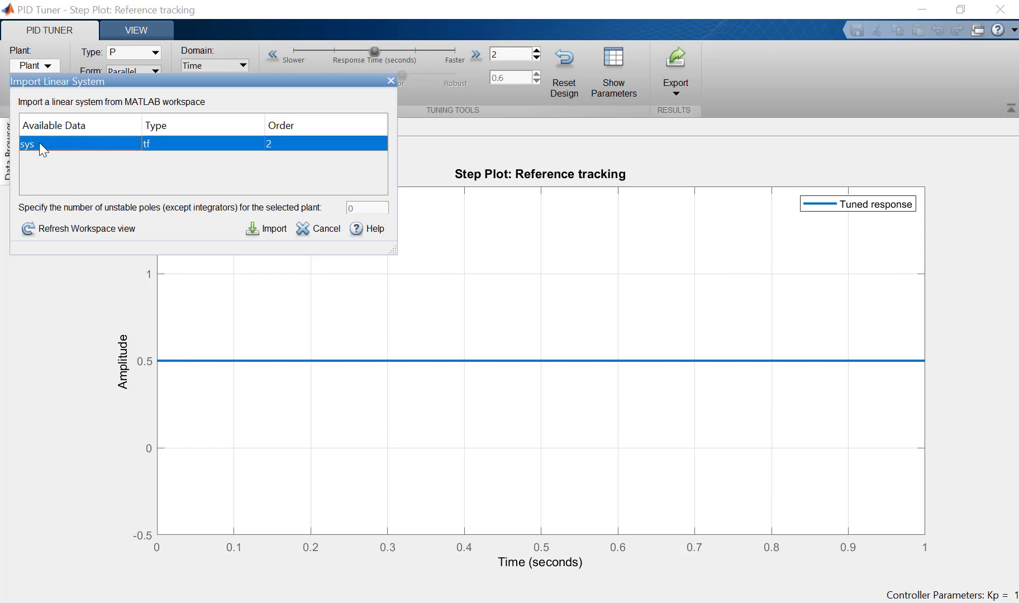
left_click(263, 230)
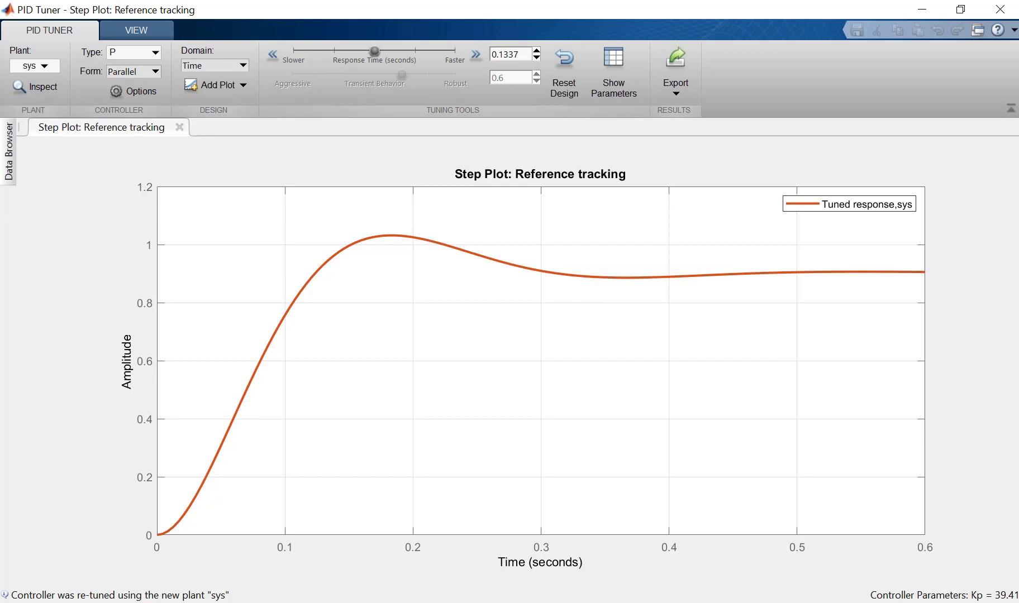
In Simulink, rename the proportional, integral and derivative gain blocks Gain_KP, Gain_KI and Gain2_KD.
key("alt+Tab")
left_click(324, 293)
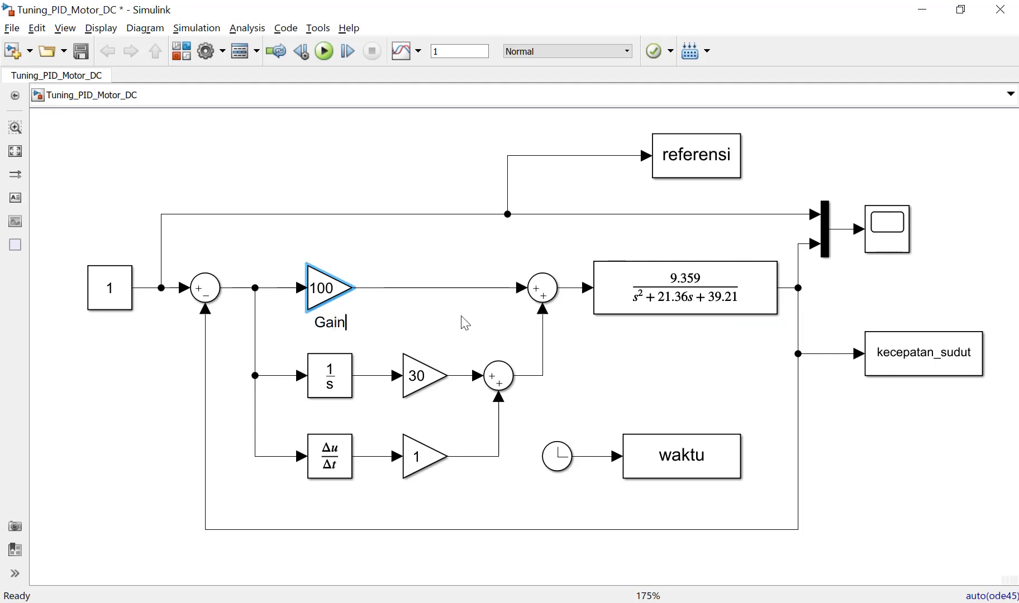
type("_KP")
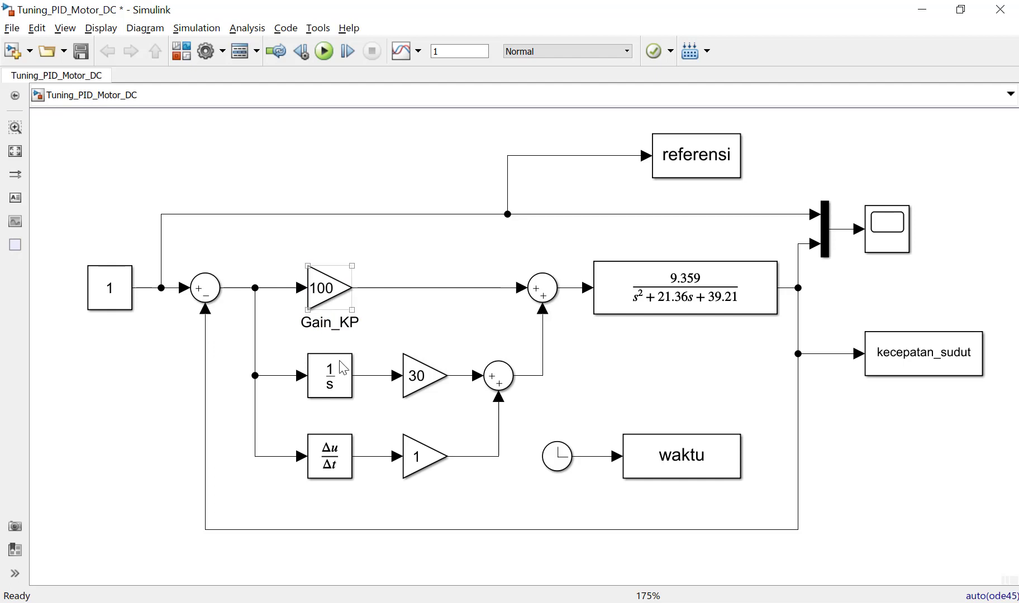
left_click(423, 385)
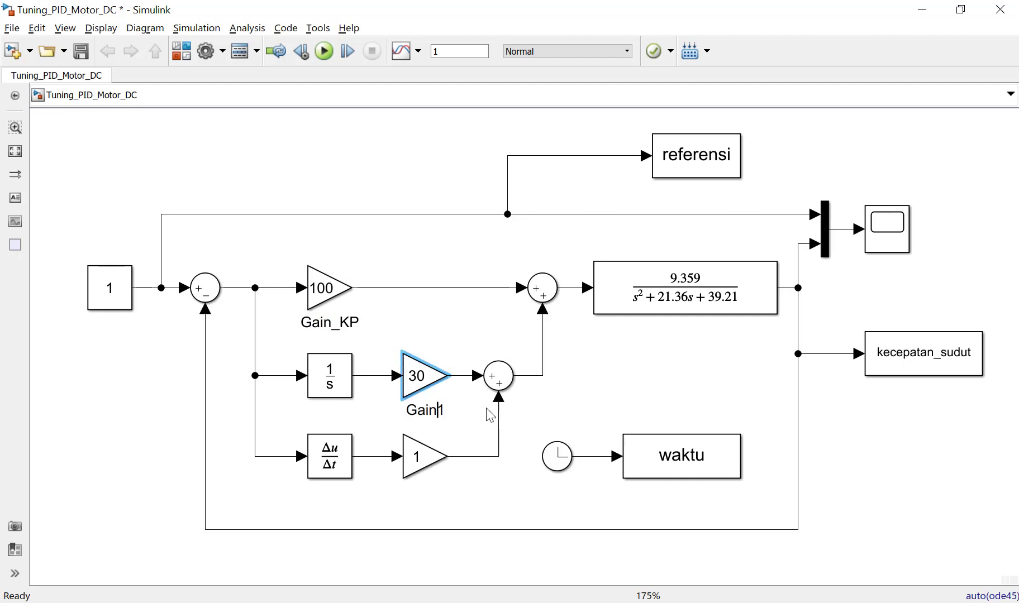
key("BackSpace")
type("_KI")
left_click(424, 457)
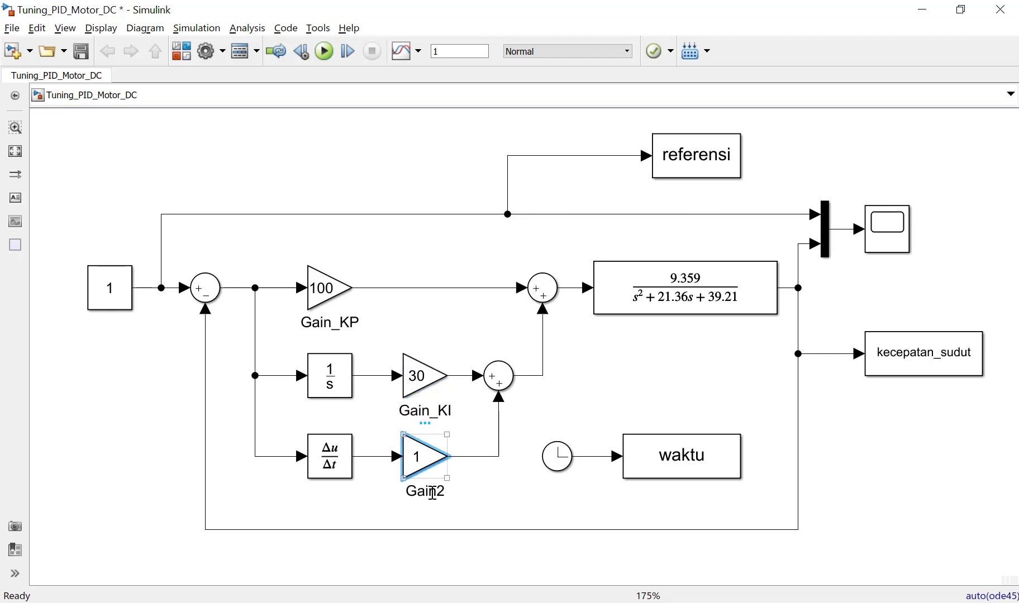
left_click(438, 491)
type("_KD")
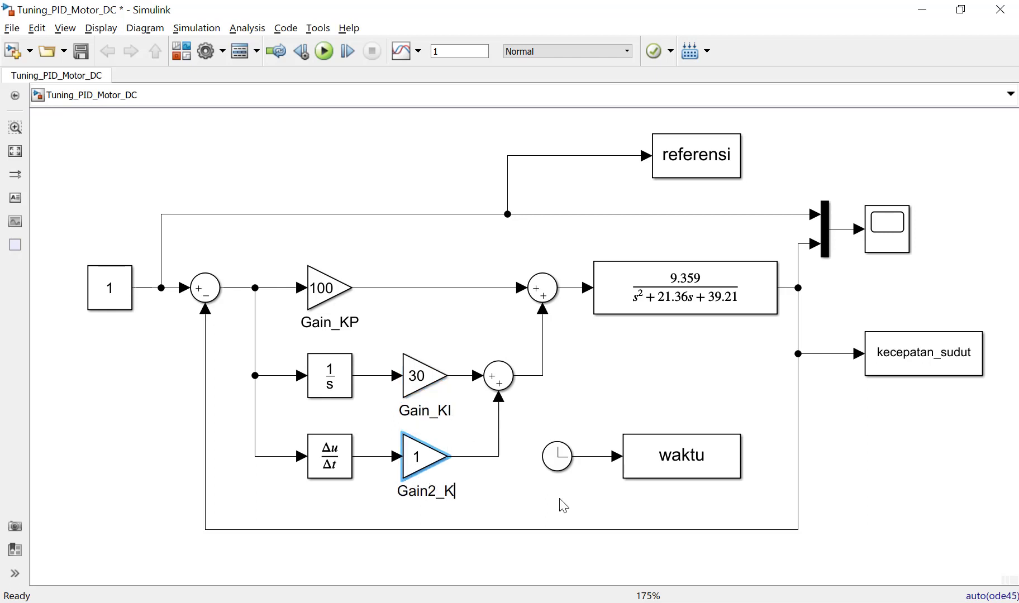
left_click(387, 170)
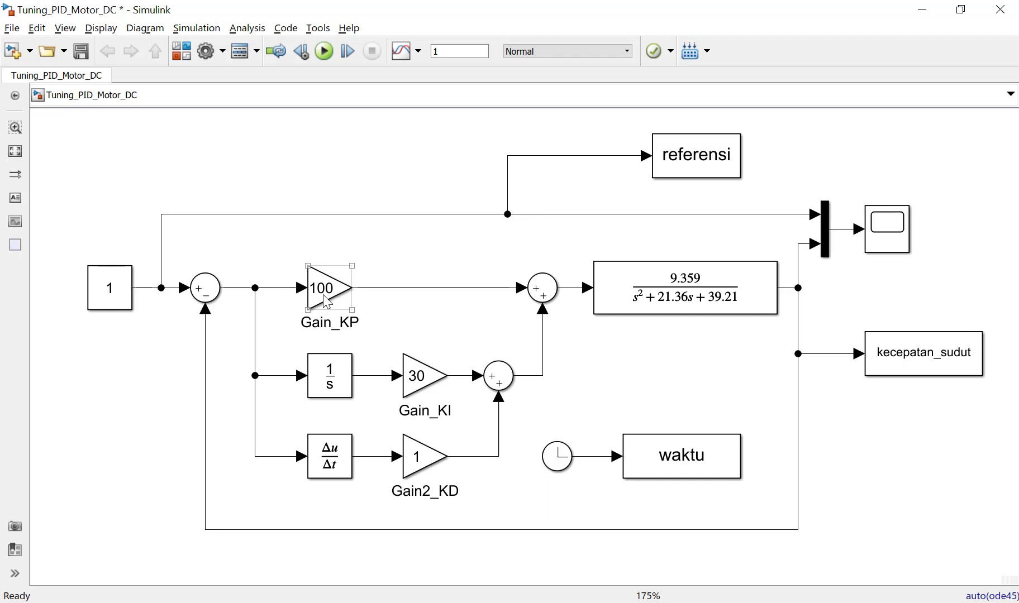
Set the gain of the Gain2_KD block to 0.1.
double_click(435, 472)
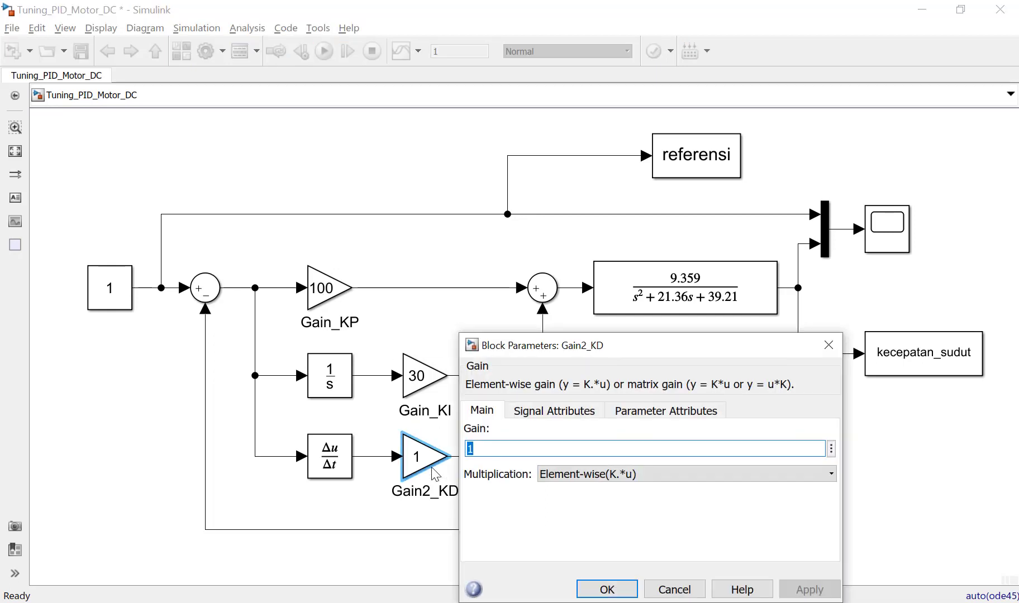
type("0.1")
key("Return")
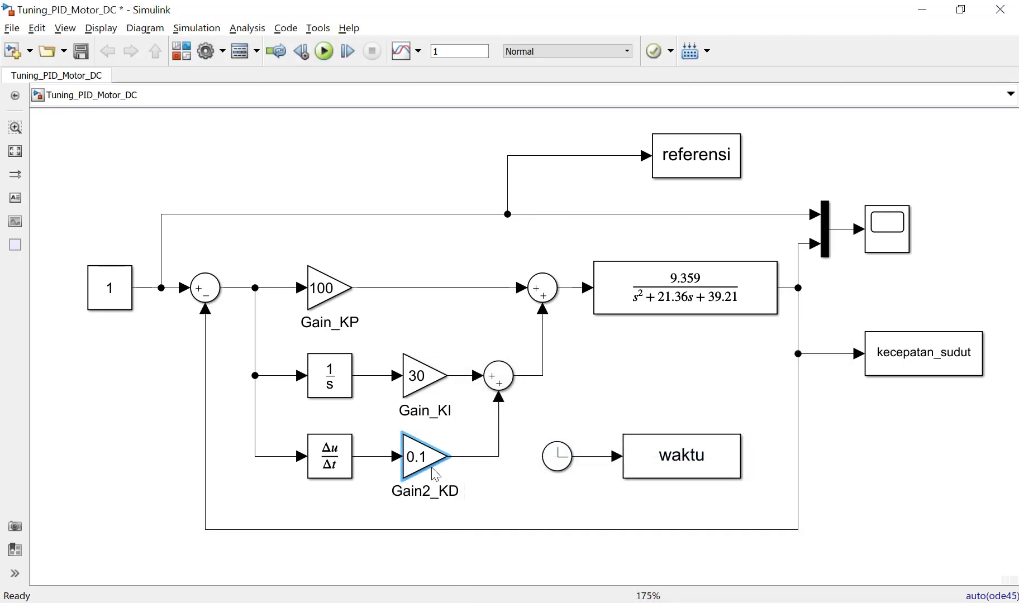
Run the simulation and view the motor's step response in the Scope, then close the Scope.
left_click(326, 56)
left_click(896, 235)
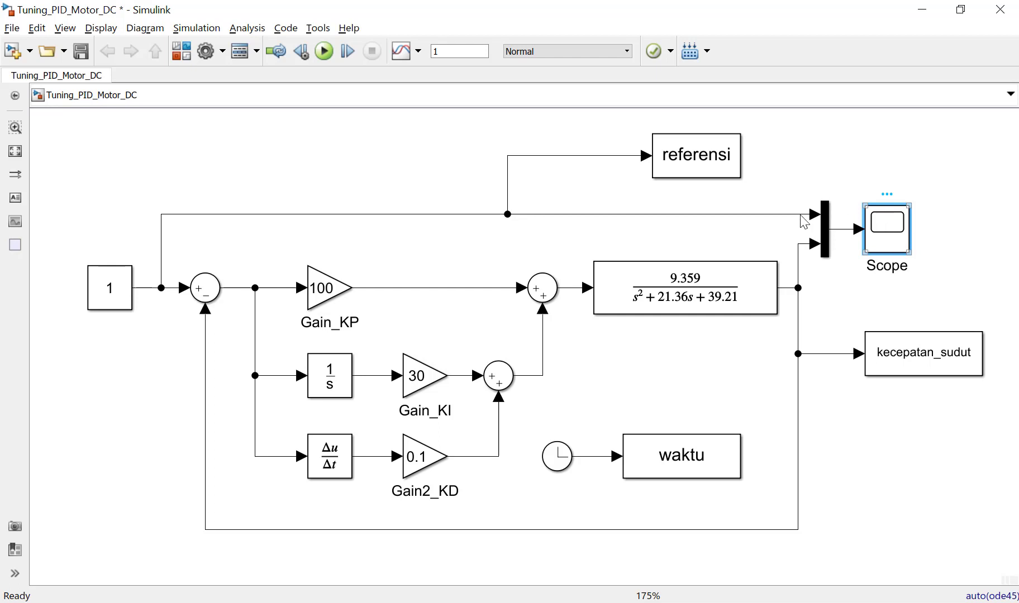
key("ctrl+t")
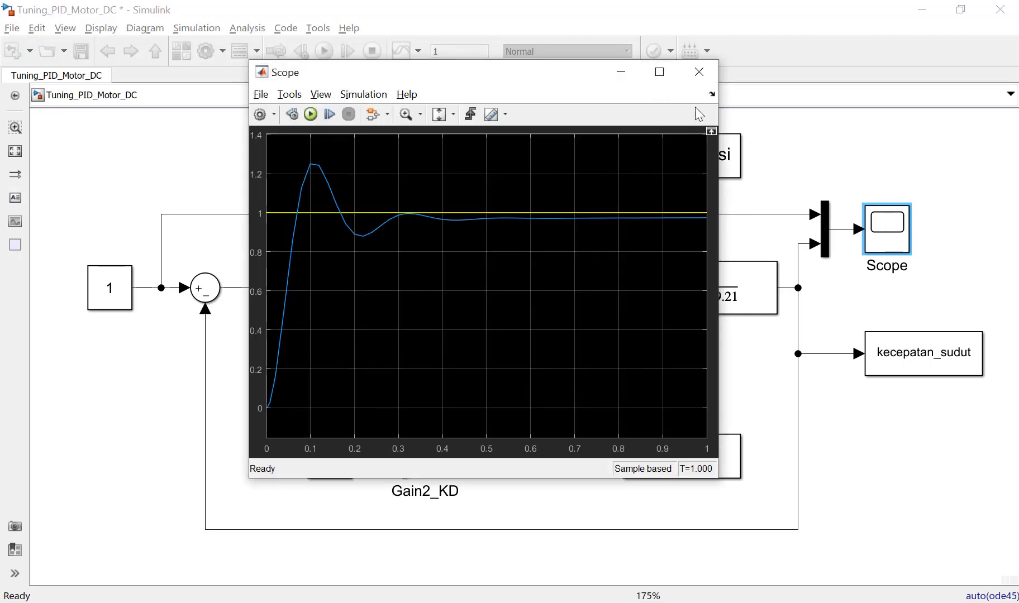
left_click(699, 71)
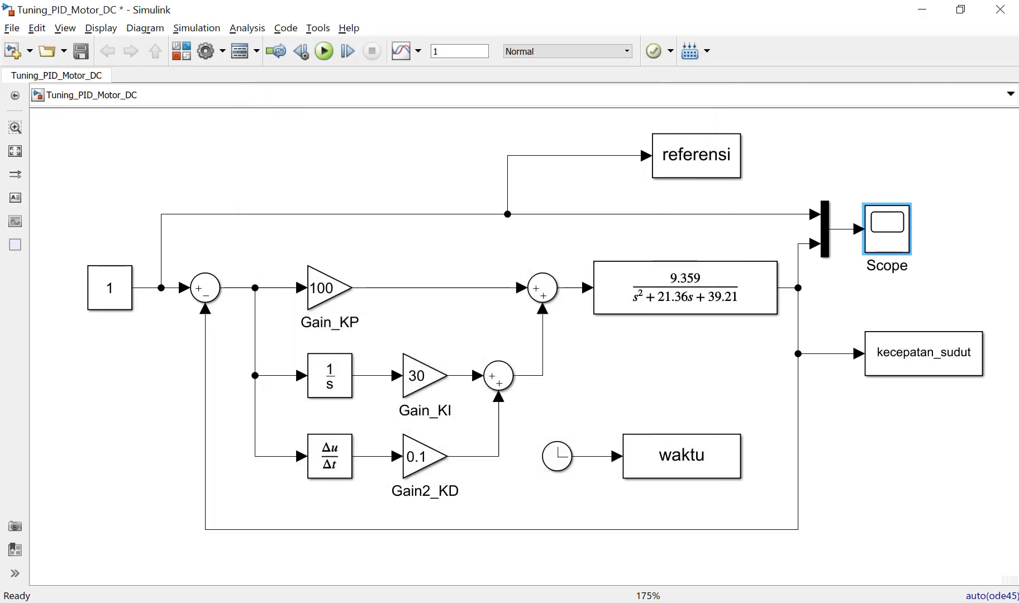
left_click(16, 453)
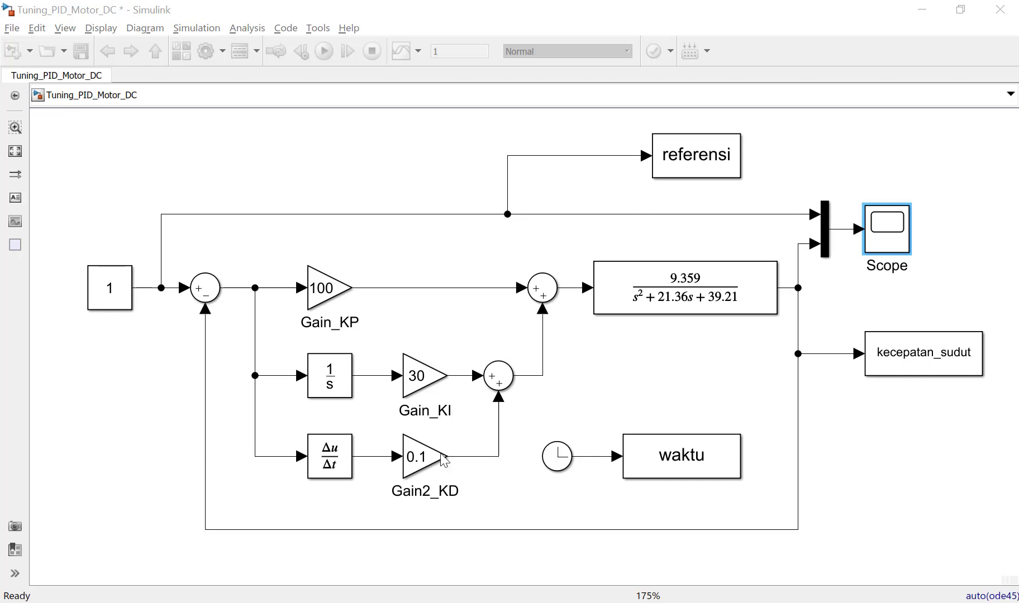
Switch to MATLAB and review the num, den and sys definitions, the sys workspace variable and the pidTuner command.
key("alt+Tab")
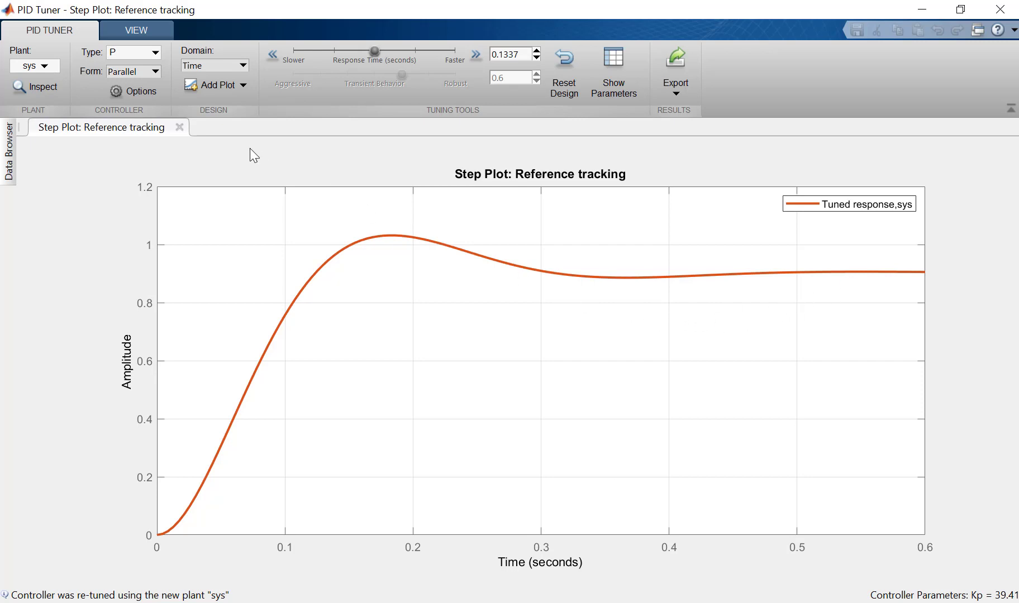
key("alt+Tab")
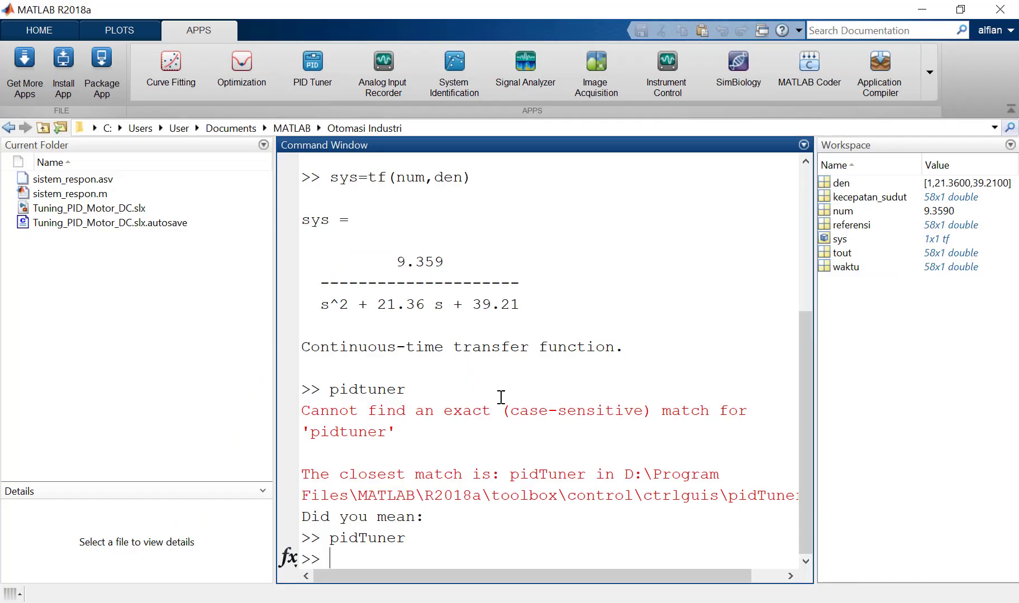
scroll(518, 374, "up", 1)
scroll(377, 268, "up", 3)
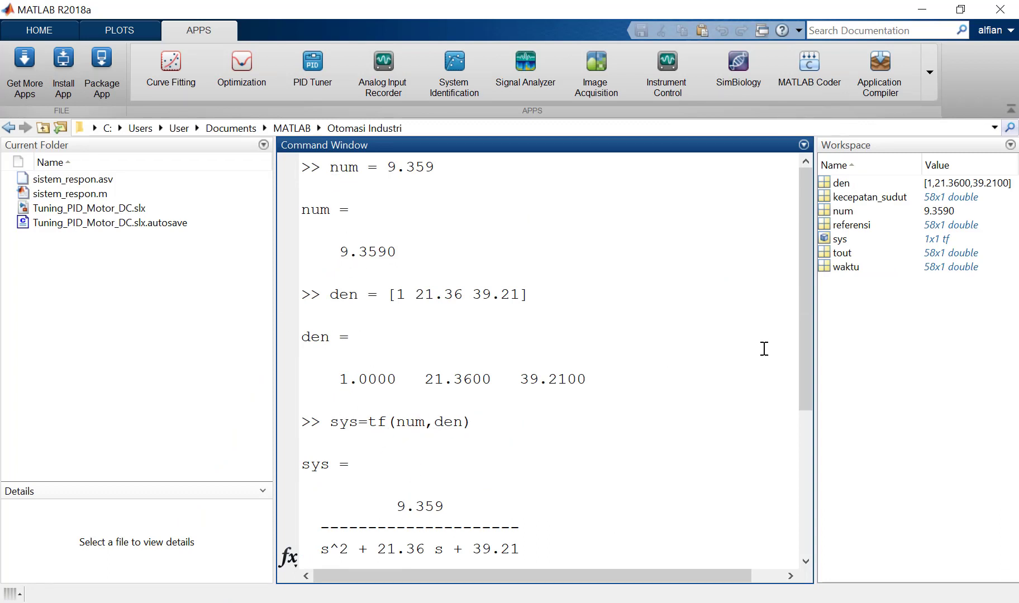
left_click(841, 240)
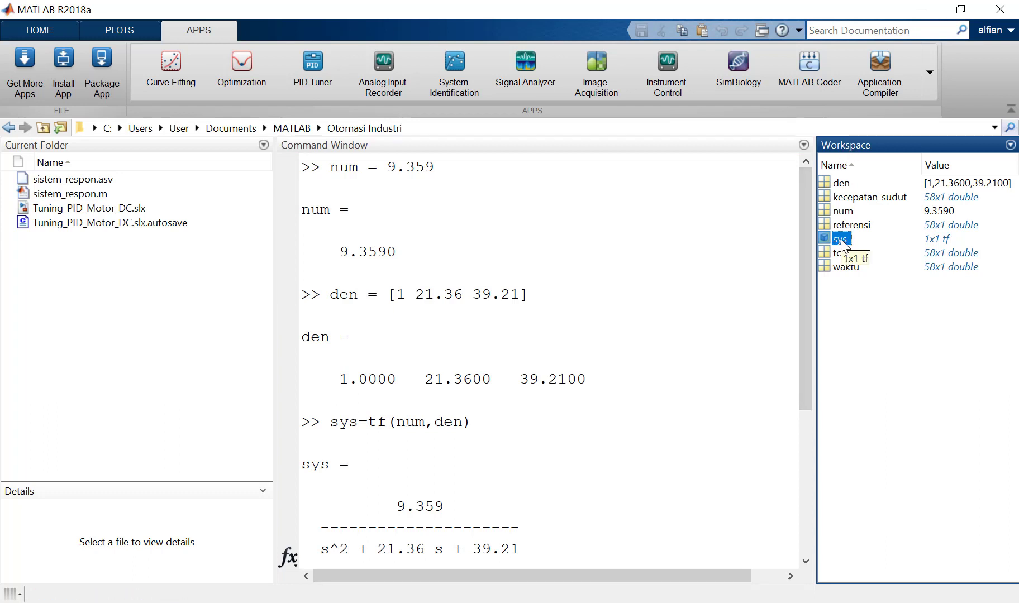
left_click(582, 399)
type("pidtuner")
key("Return")
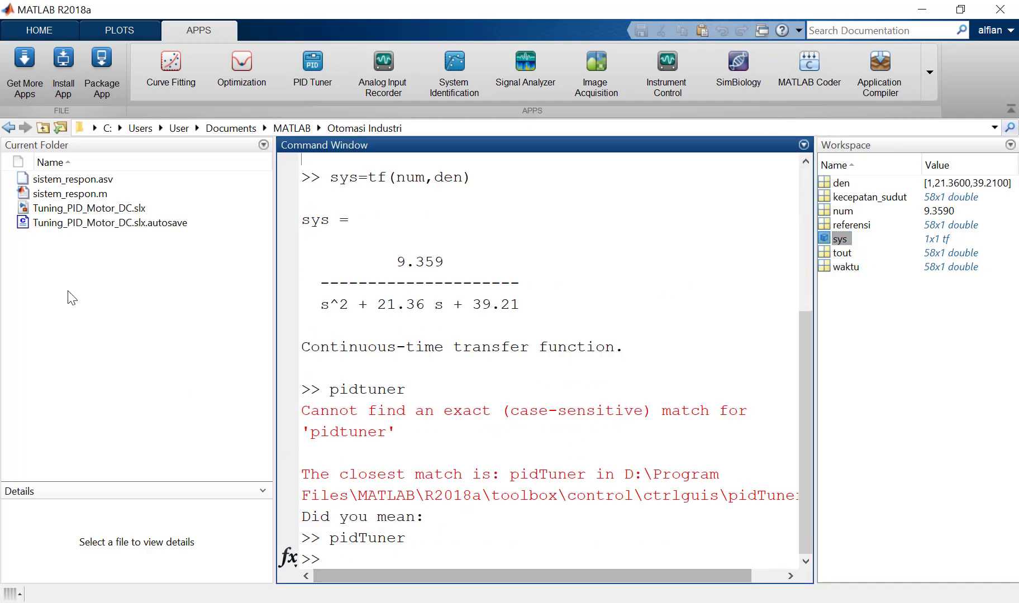
key("alt+Tab")
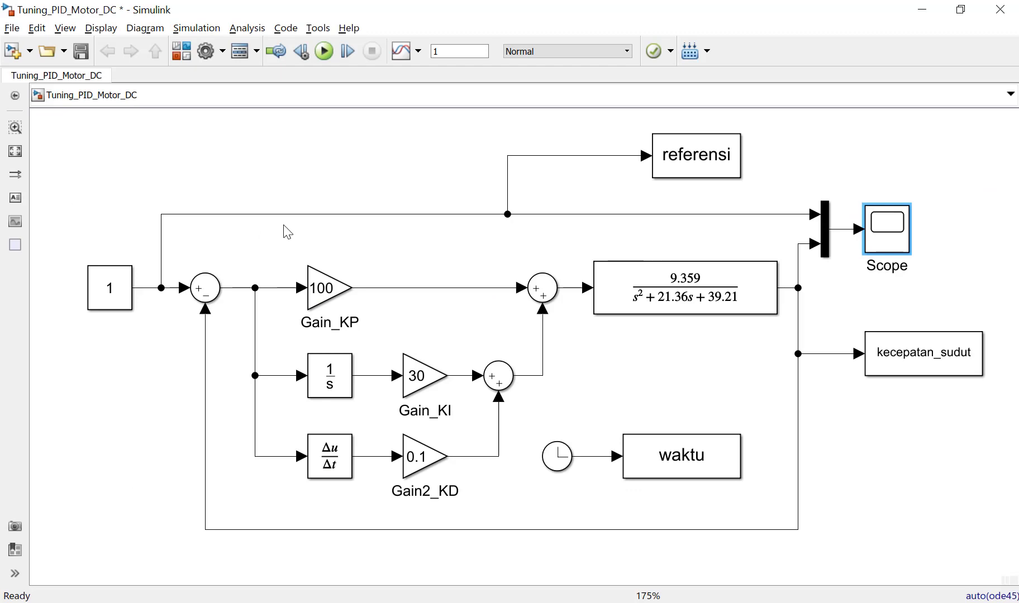
Switch to PID Tuner and change the controller type to PID.
key("alt+Tab")
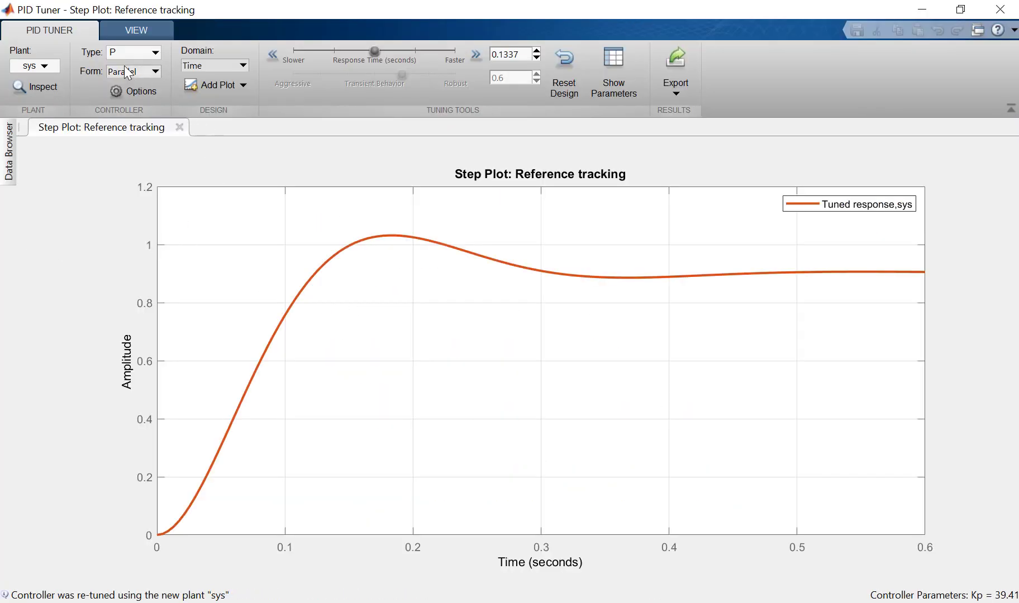
left_click(156, 52)
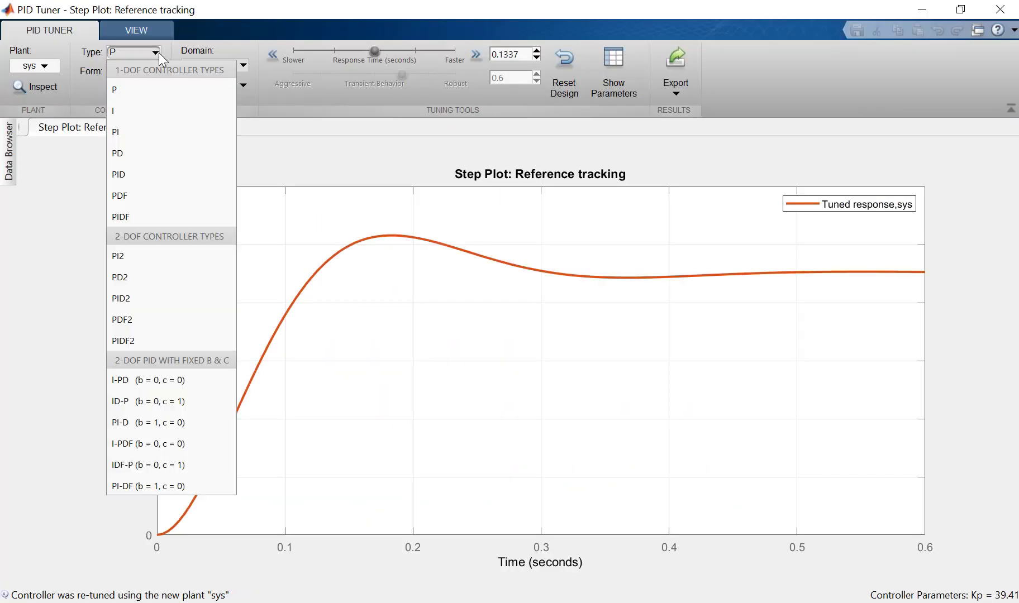
left_click(125, 178)
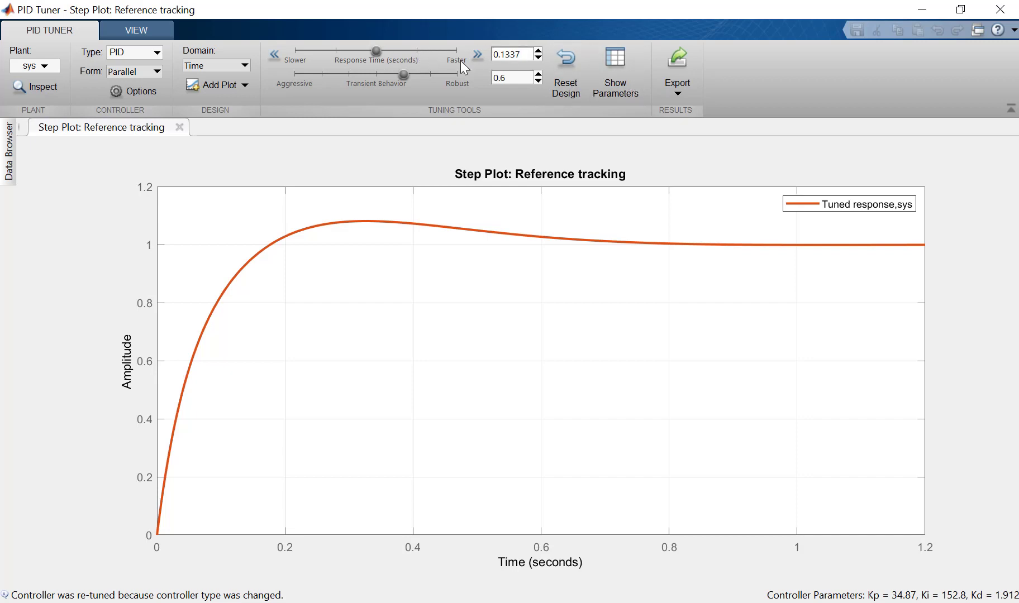
Show the tuned controller parameters and performance tables, and move their window clear of the response curve.
left_click(626, 90)
left_click_drag(695, 112, 702, 241)
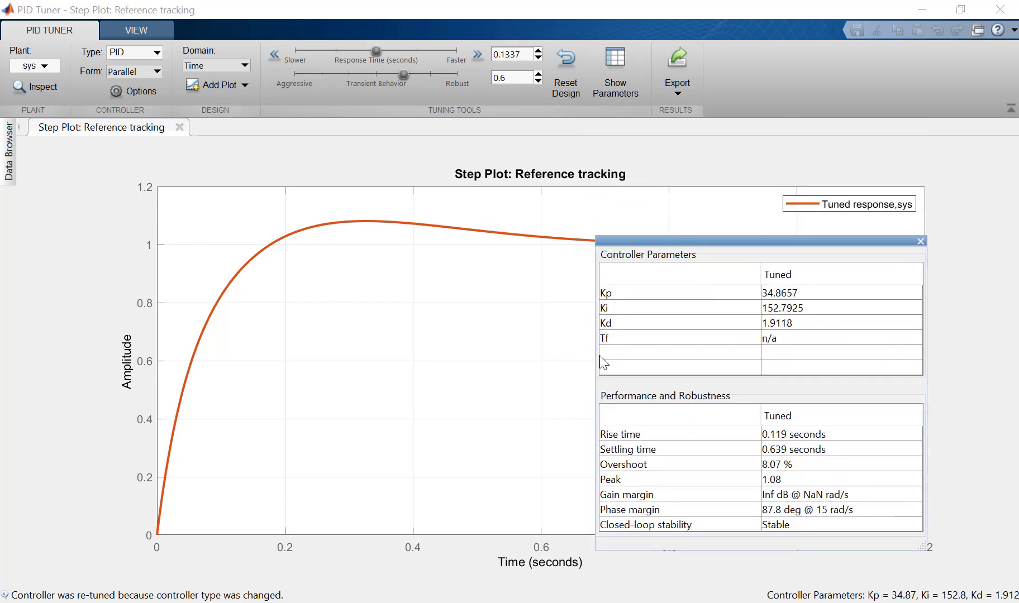
left_click_drag(702, 240, 796, 290)
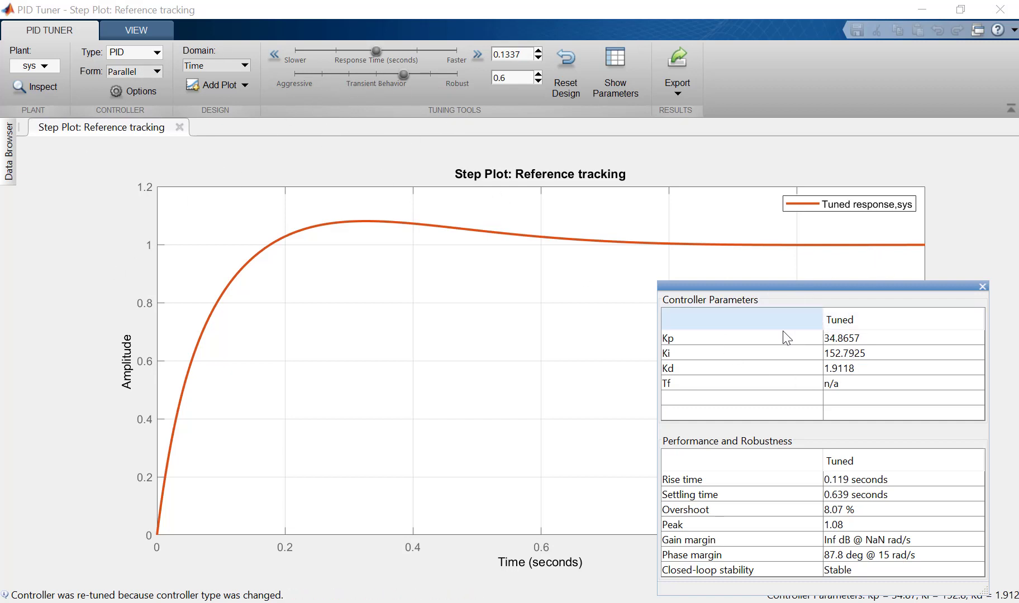
Try response times ranging from 1.337 to 0.01337 seconds with transient behavior values of 0.9 and 0.
left_click_drag(376, 51, 413, 54)
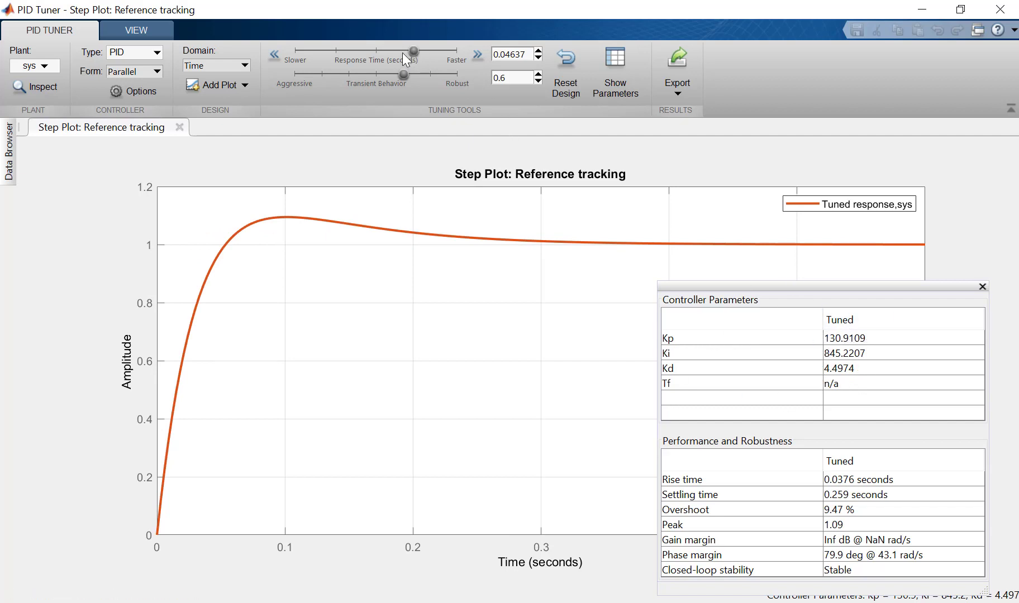
left_click_drag(404, 55, 276, 53)
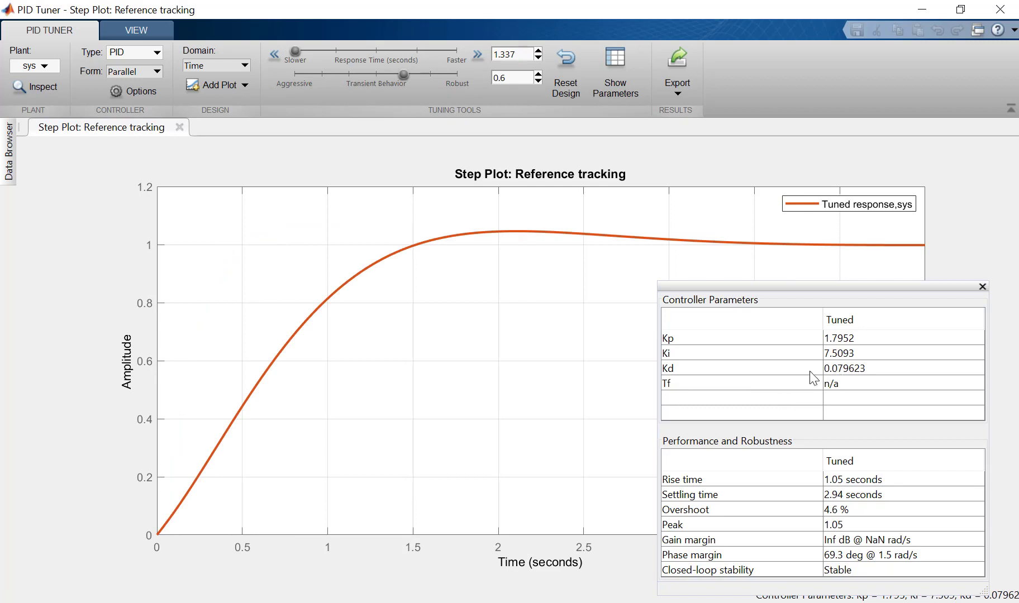
left_click_drag(403, 75, 468, 89)
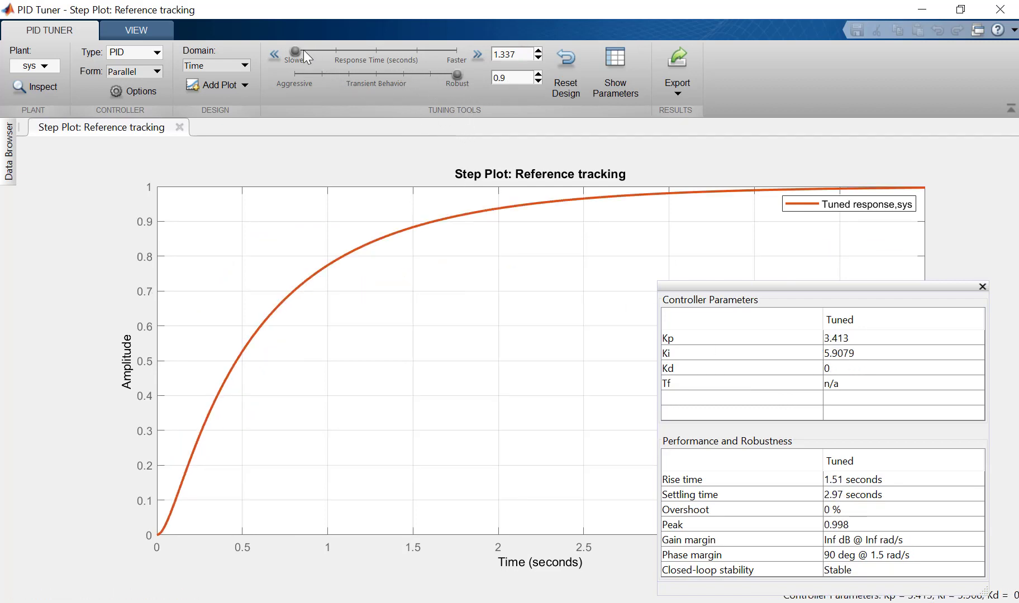
left_click_drag(295, 53, 337, 53)
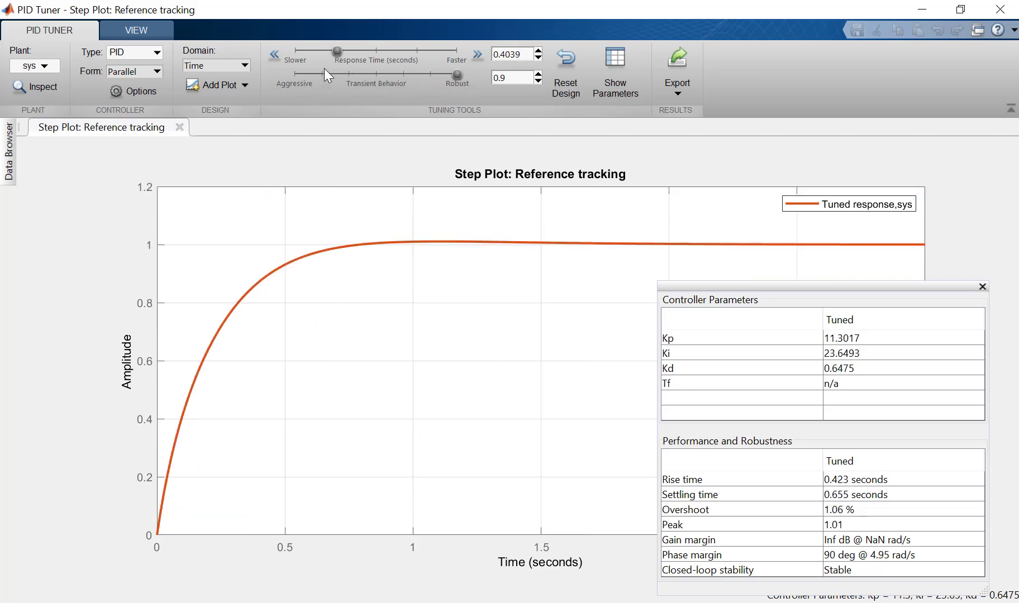
left_click_drag(337, 53, 269, 78)
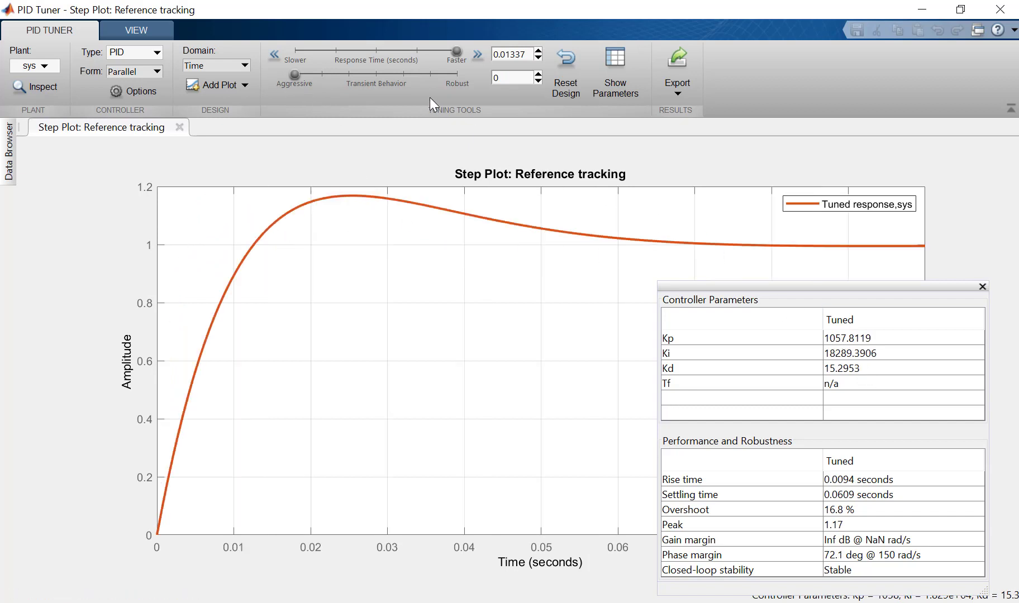
Set the transient behavior to 0.9 and the response time to about 0.4229 seconds.
left_click_drag(456, 54, 305, 44)
left_click_drag(288, 67, 466, 79)
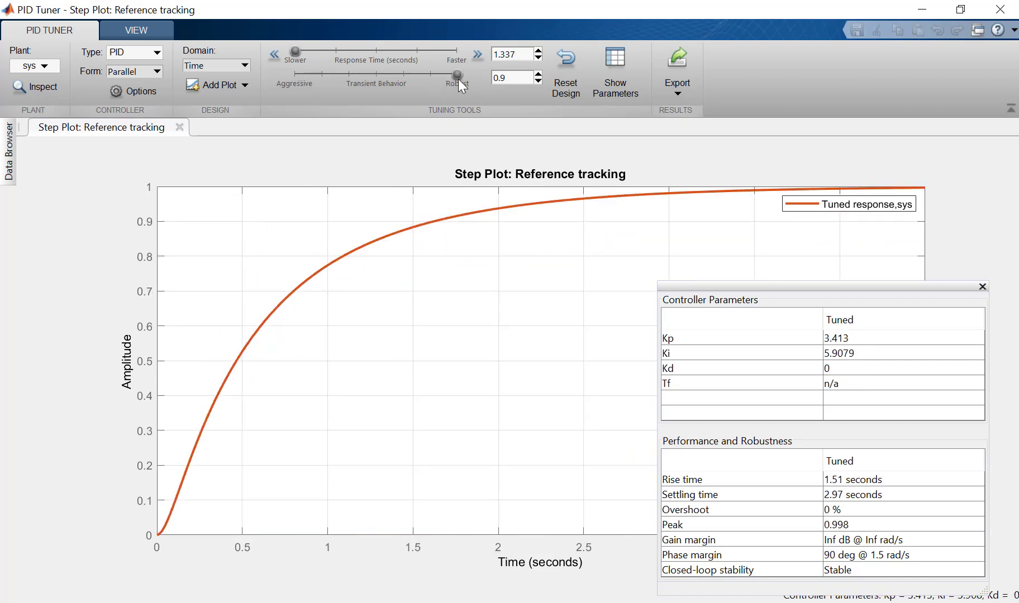
left_click_drag(295, 55, 334, 56)
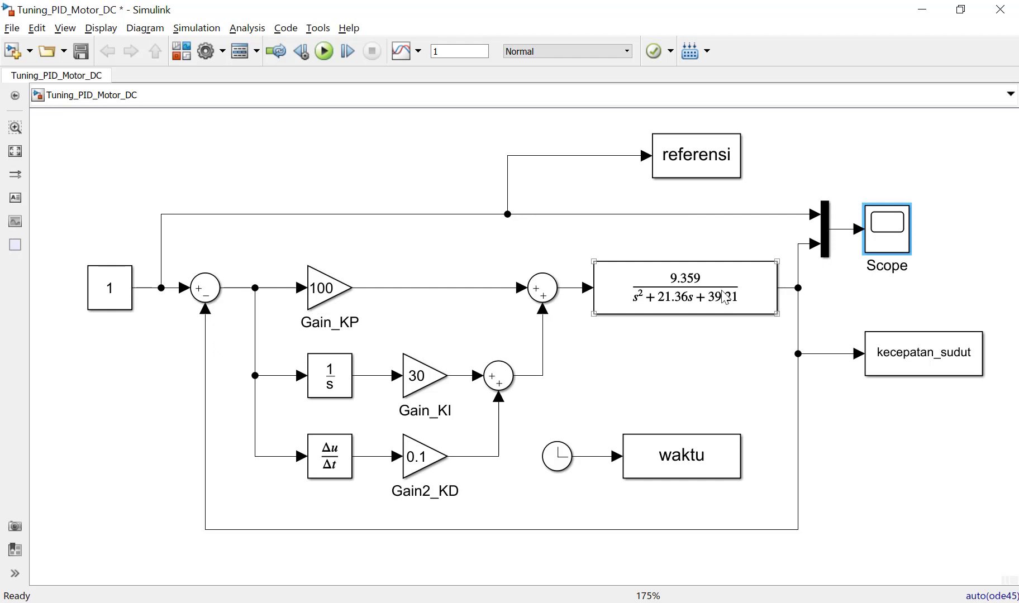
In the Simulink model, set the gain of the Gain_KP block to 20.
double_click(328, 288)
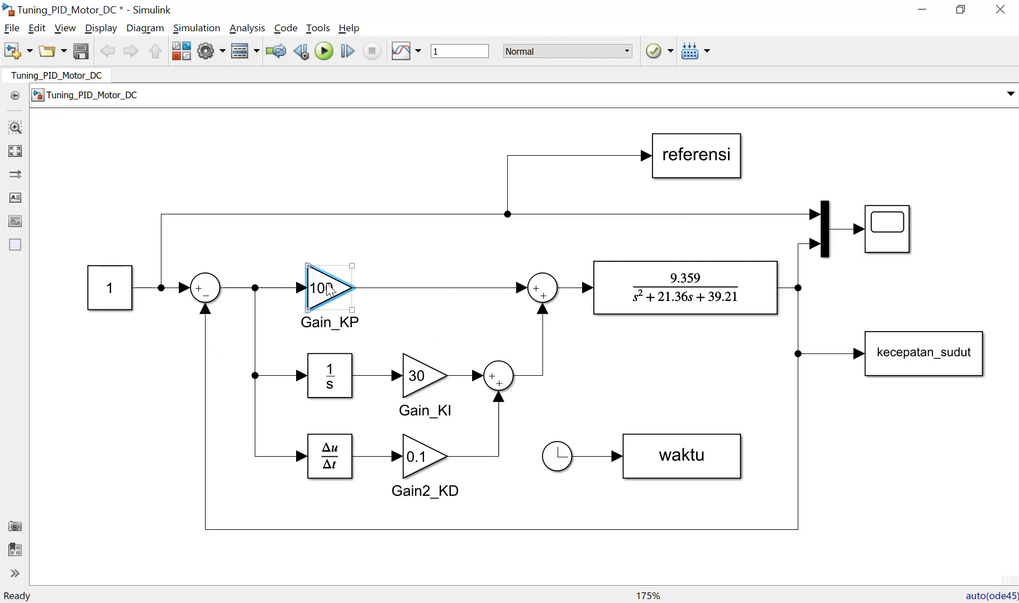
type("20")
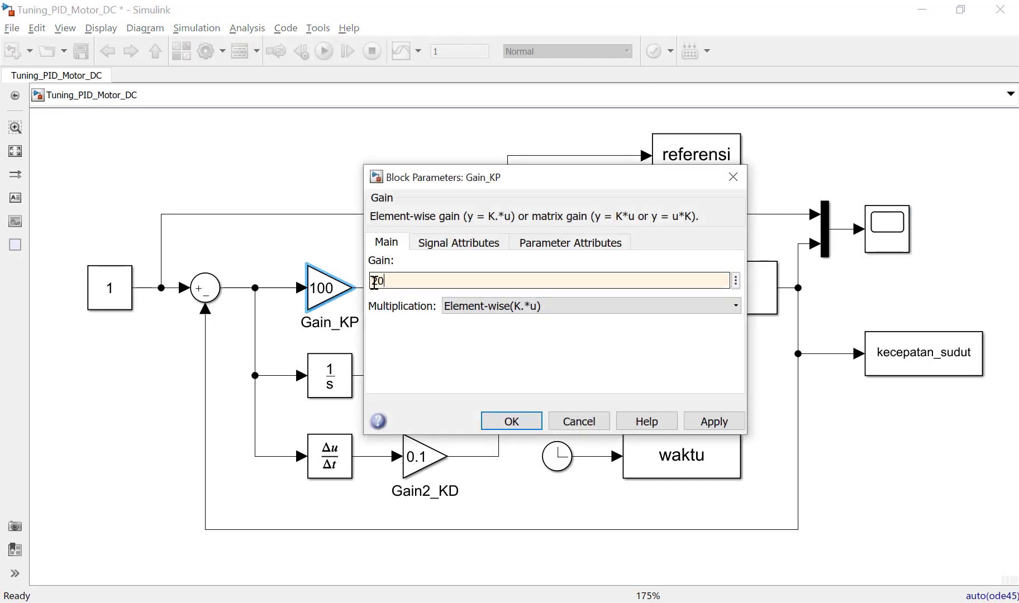
key("Return")
Check the tuned parameters in PID Tuner, and set the gain of the Gain_KI block in the Simulink model to 20.
key("alt+Tab")
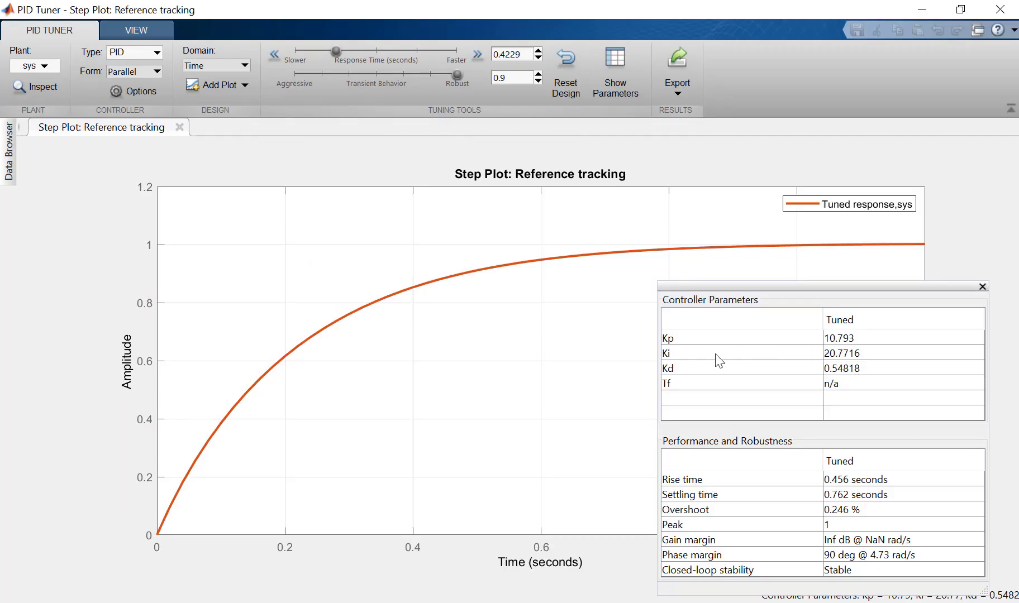
key("alt+Tab")
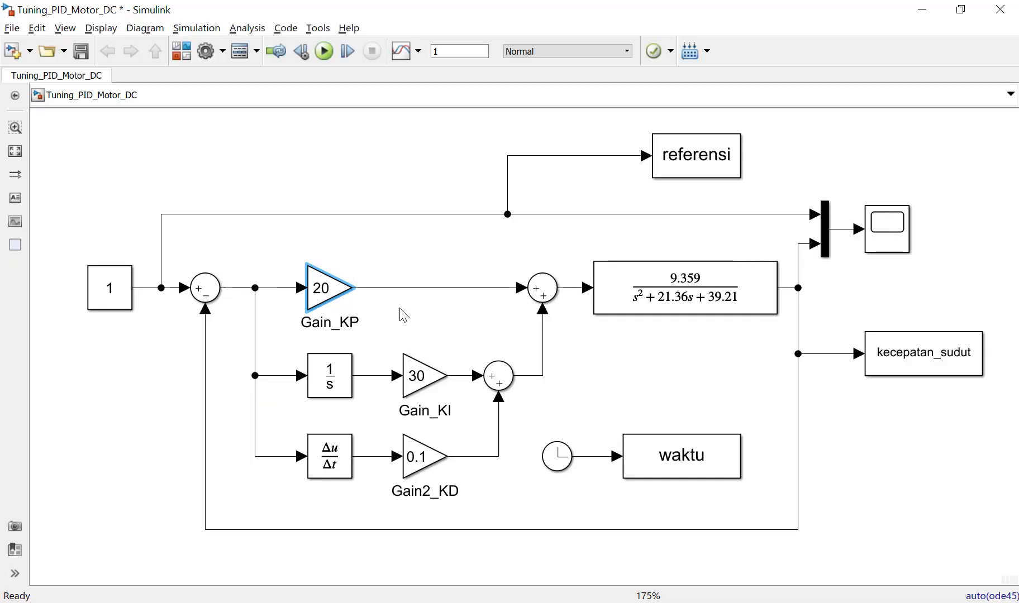
double_click(420, 382)
type("20")
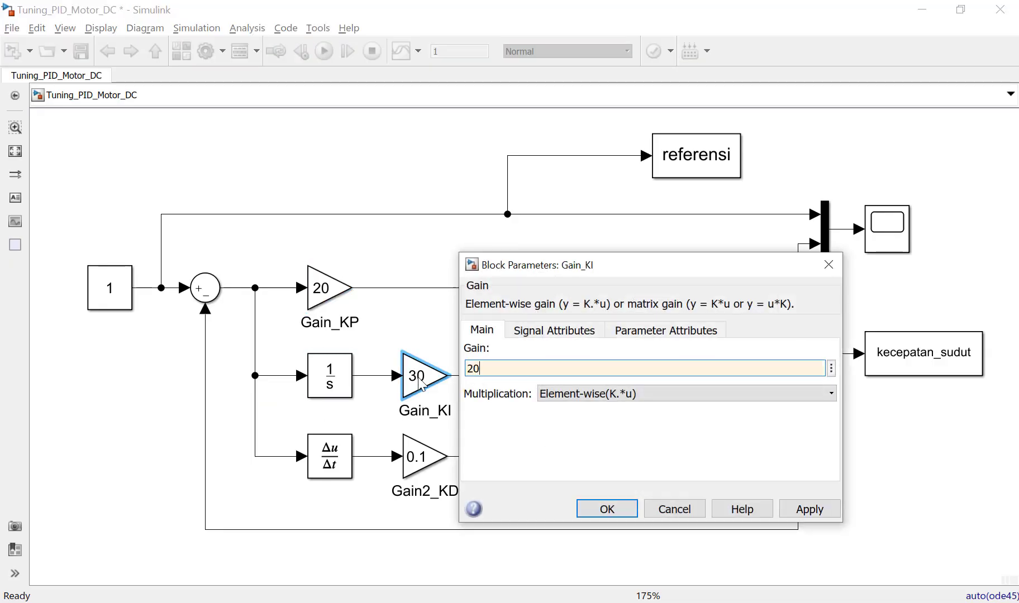
key("Return")
Set the gain of the Gain2_KD block in the Simulink model to 0.5.
left_click(423, 468)
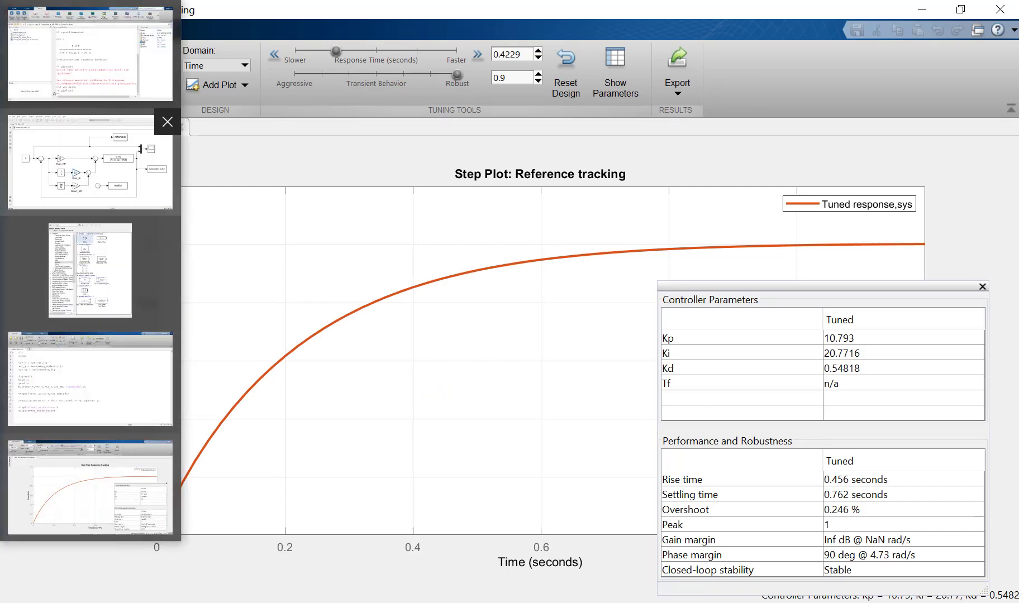
left_click(79, 155)
double_click(423, 463)
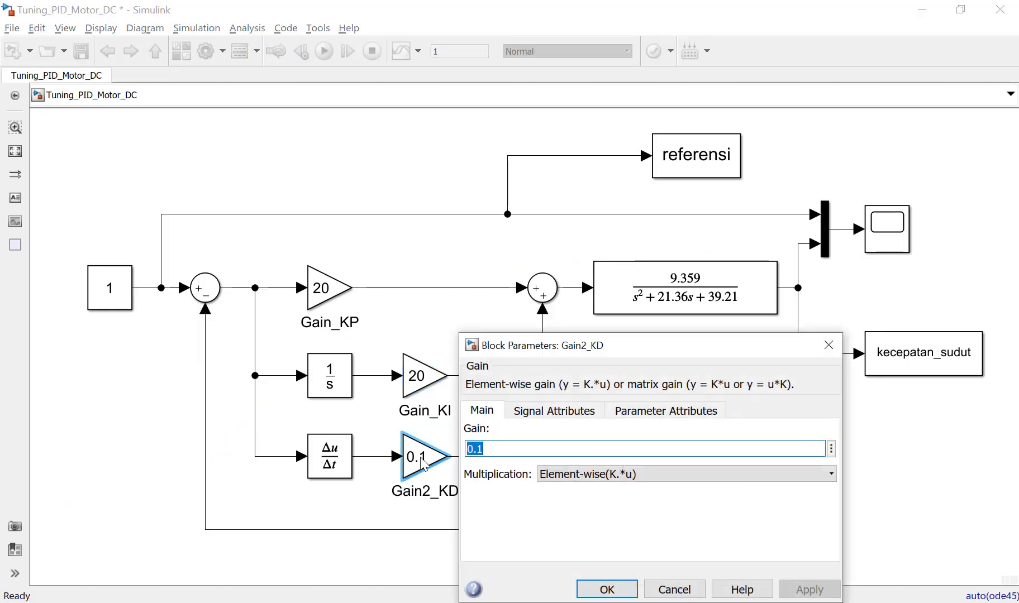
type("0.")
key("Return")
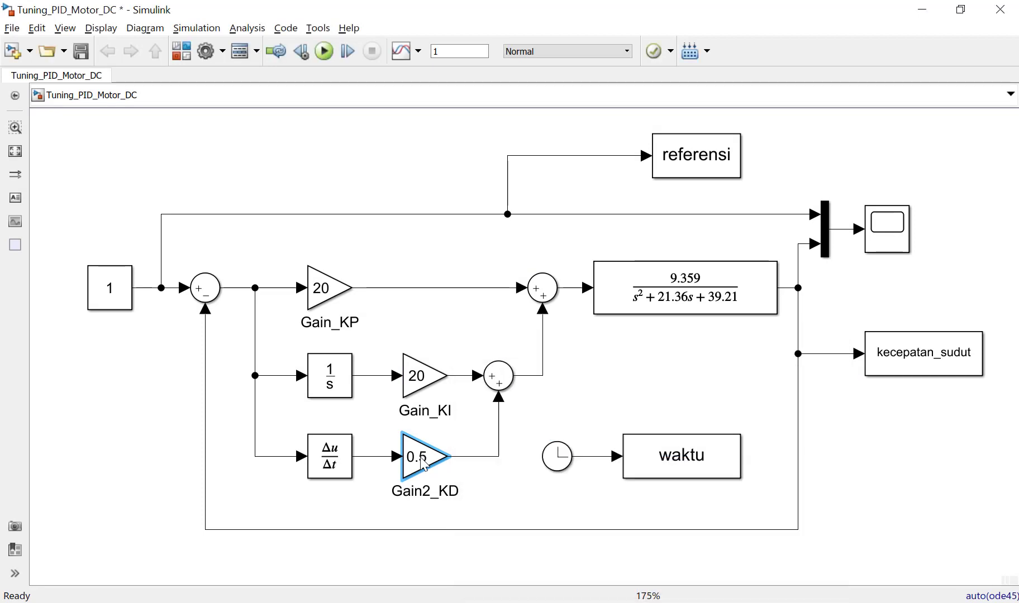
Run the simulation and inspect the response in the Scope with both axes scaled to the signals.
left_click(329, 49)
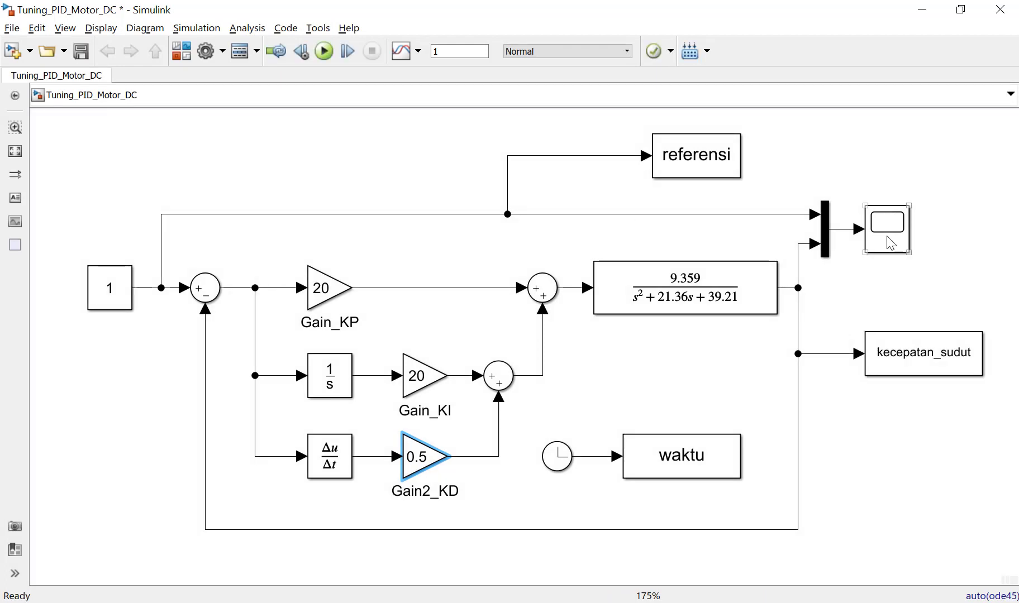
left_click(889, 243)
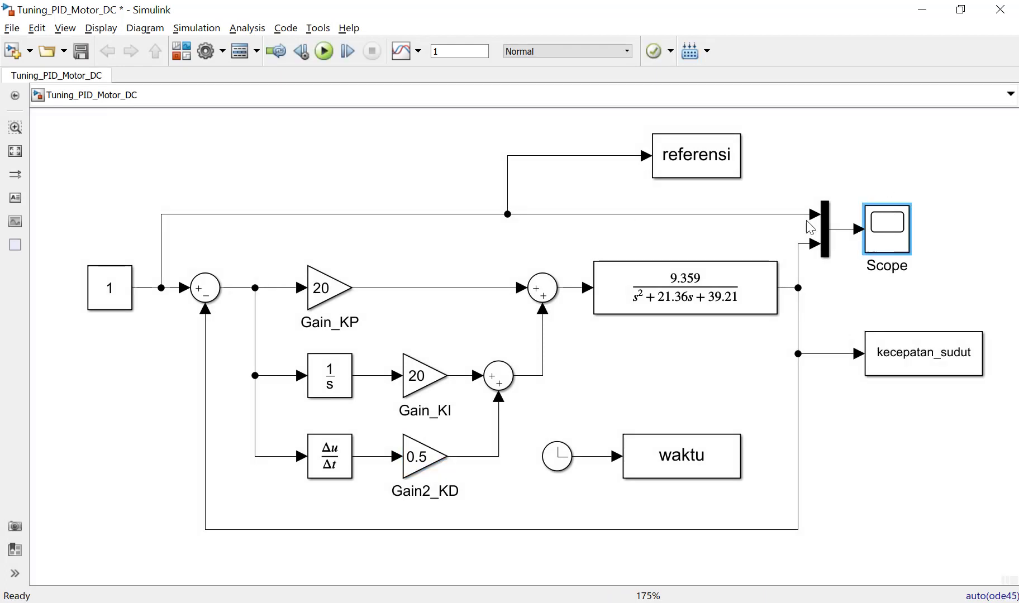
left_click(659, 71)
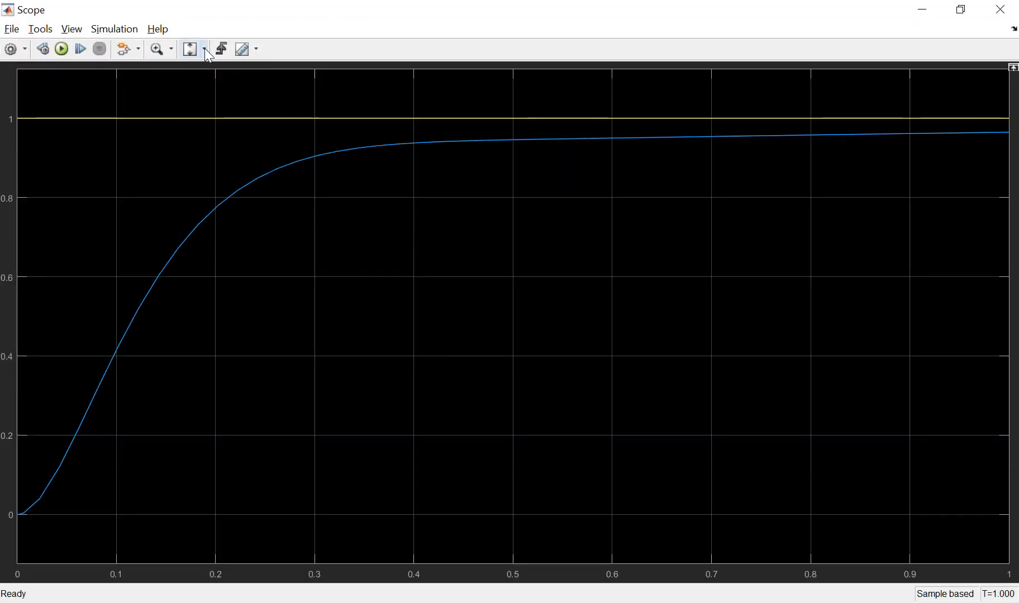
left_click(204, 48)
left_click(191, 90)
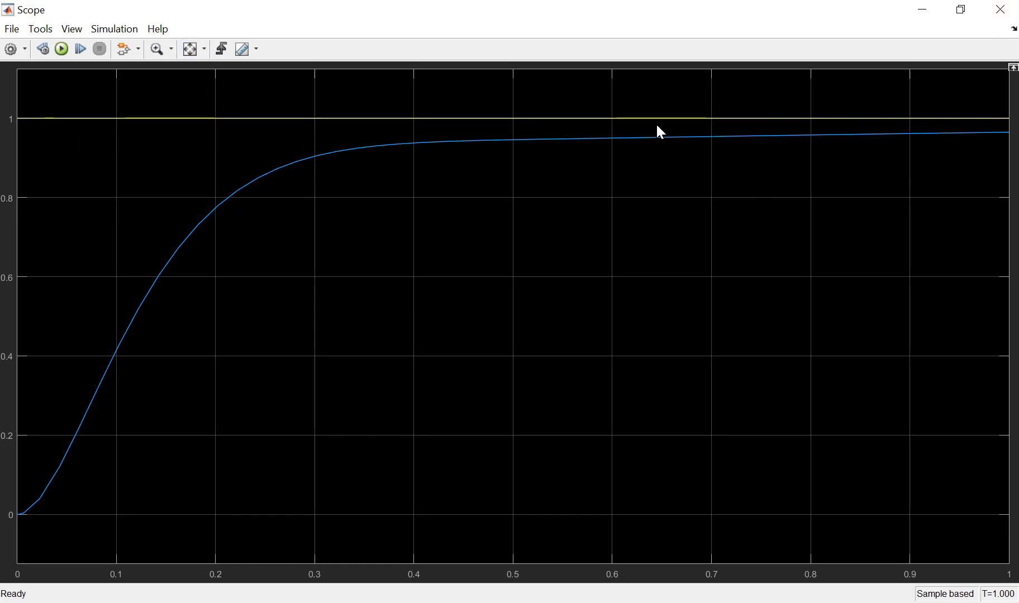
left_click(1000, 10)
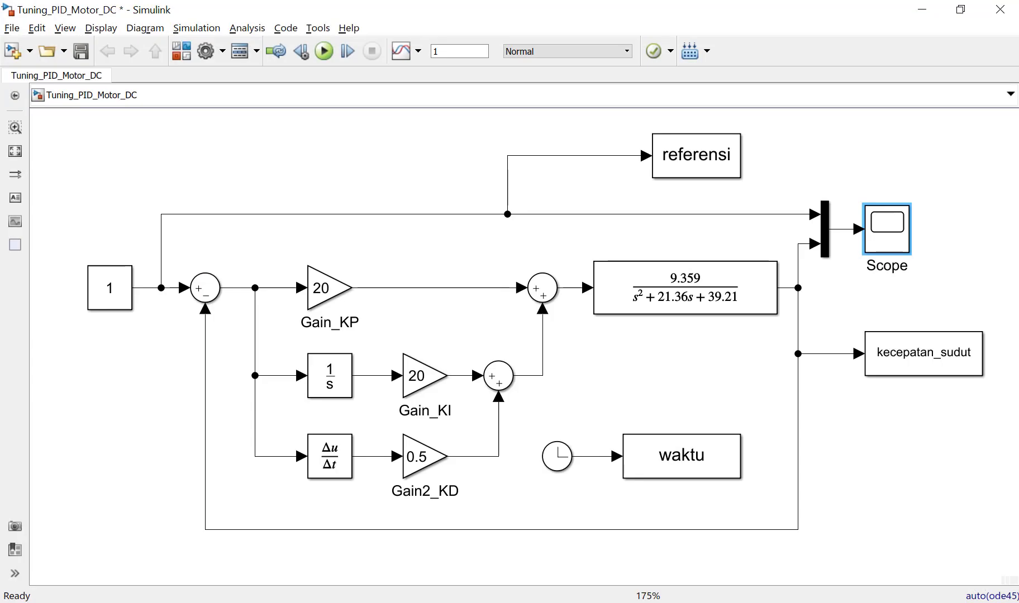
Return to PID Tuner and move the parameter tables window to compare the tuned response curve.
mouse_move(2, 273)
left_click(92, 486)
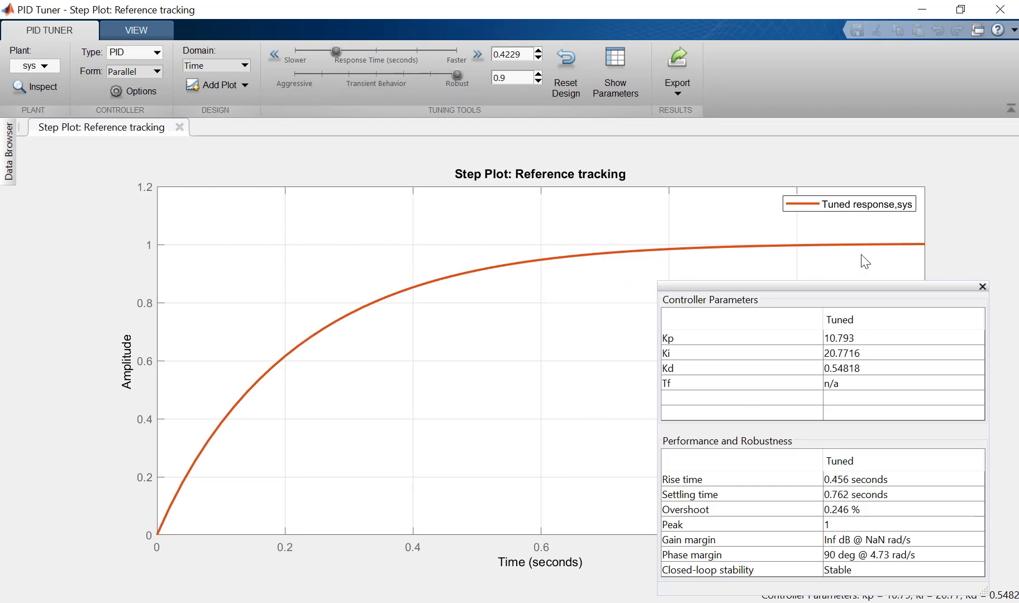
left_click_drag(860, 290, 796, 279)
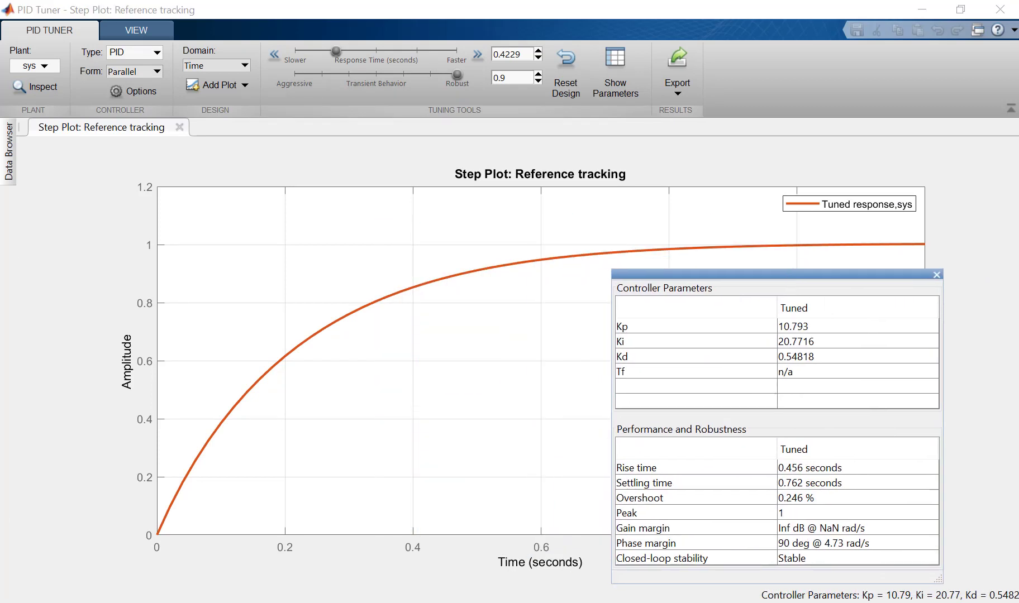
In the Simulink model, set the simulation stop time to 10, run it and show the Scope response.
key("alt+Tab")
double_click(461, 52)
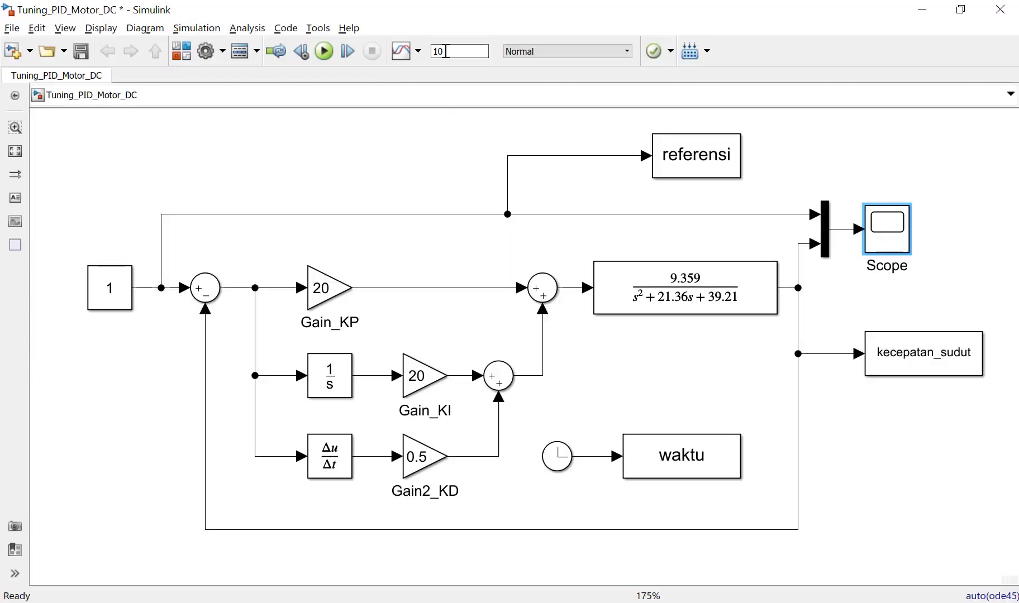
left_click(326, 49)
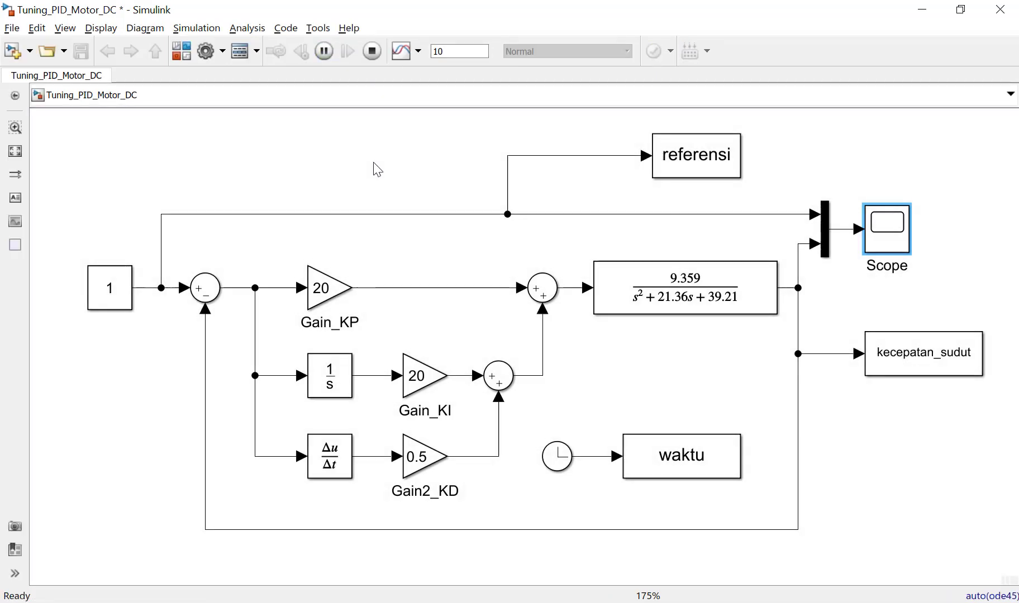
double_click(881, 237)
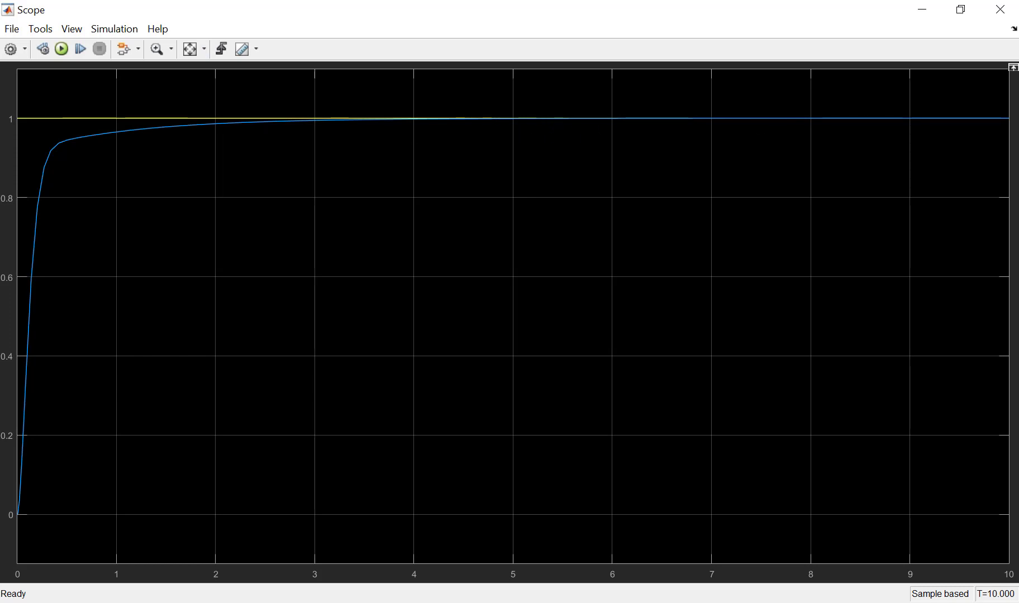
Compare the model's Scope response with the tuned step response in PID Tuner.
key("alt+Tab")
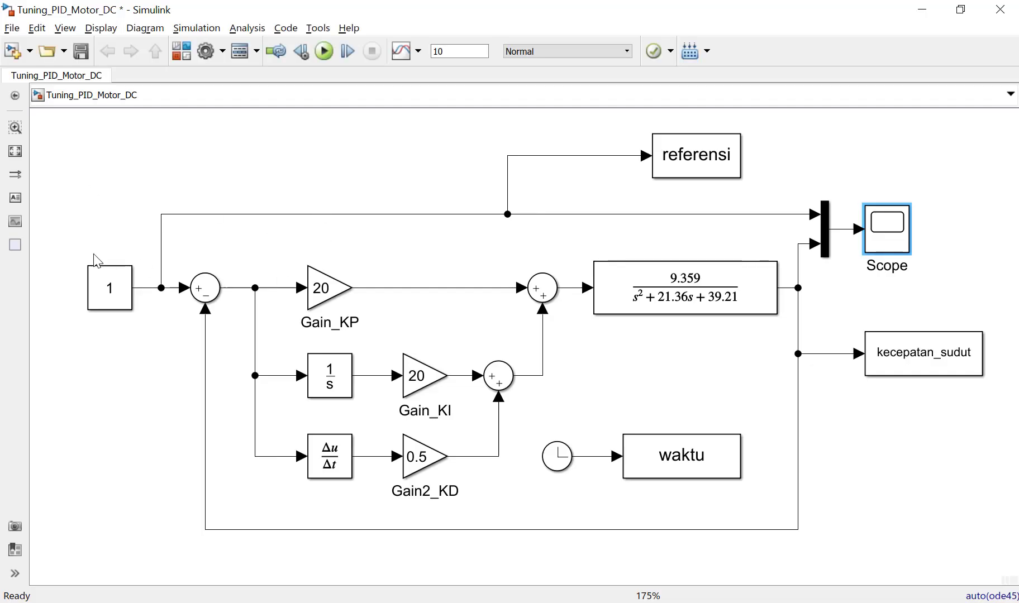
key("alt+Tab")
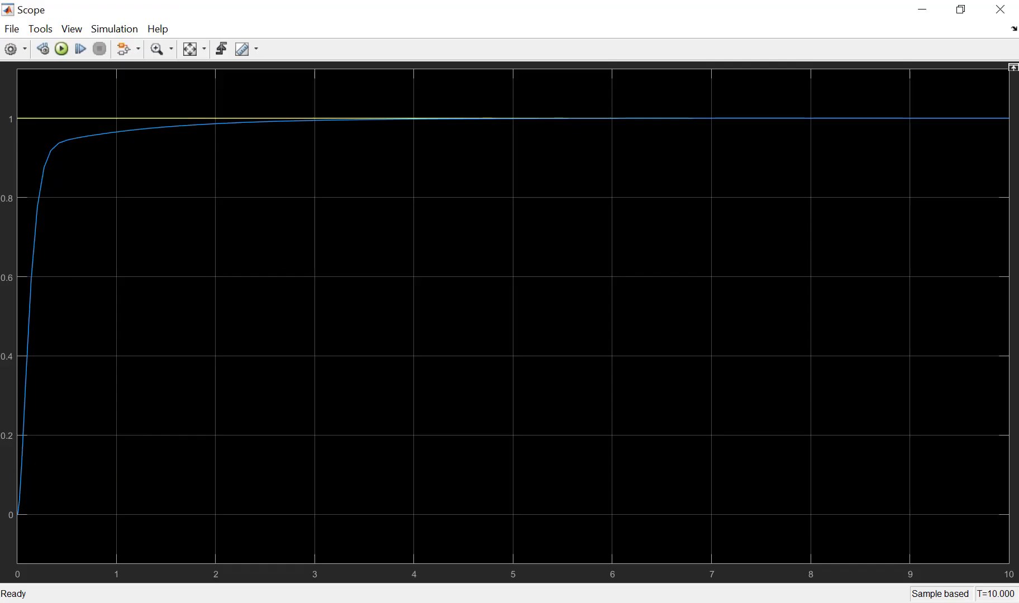
key("alt+Tab")
key("alt+Tab")
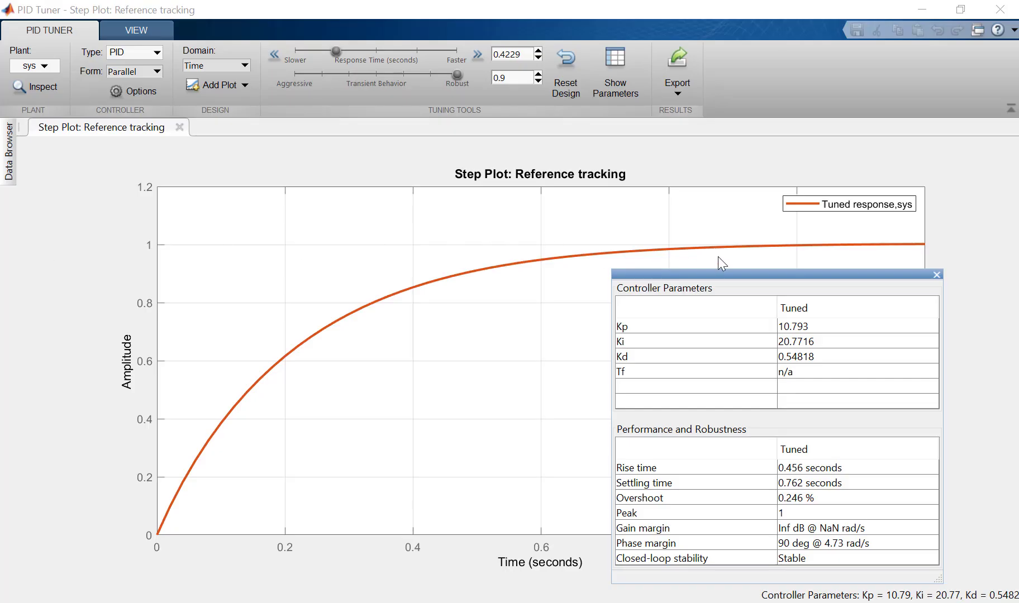
left_click(157, 54)
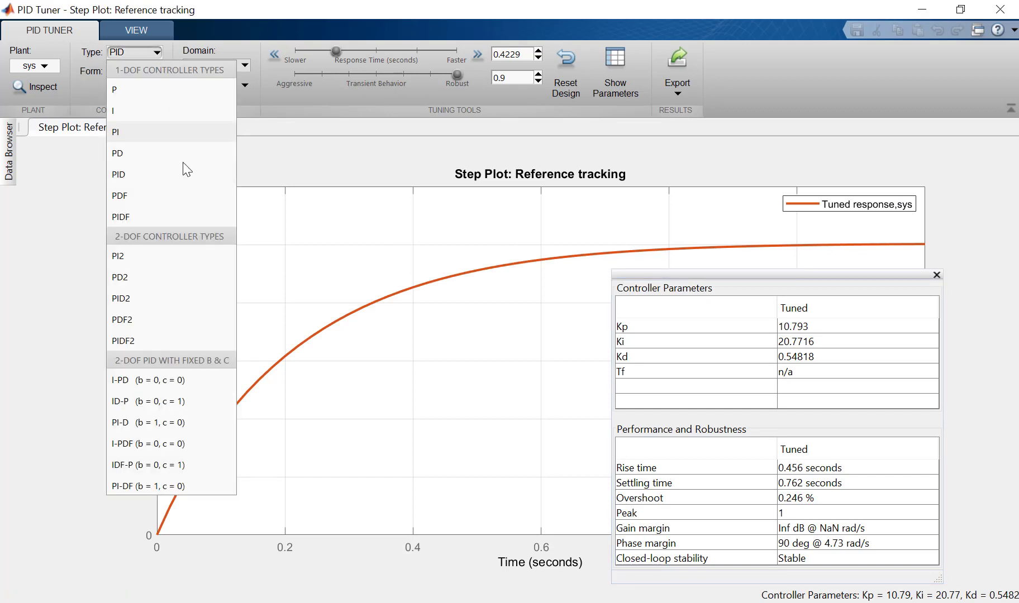
left_click(135, 27)
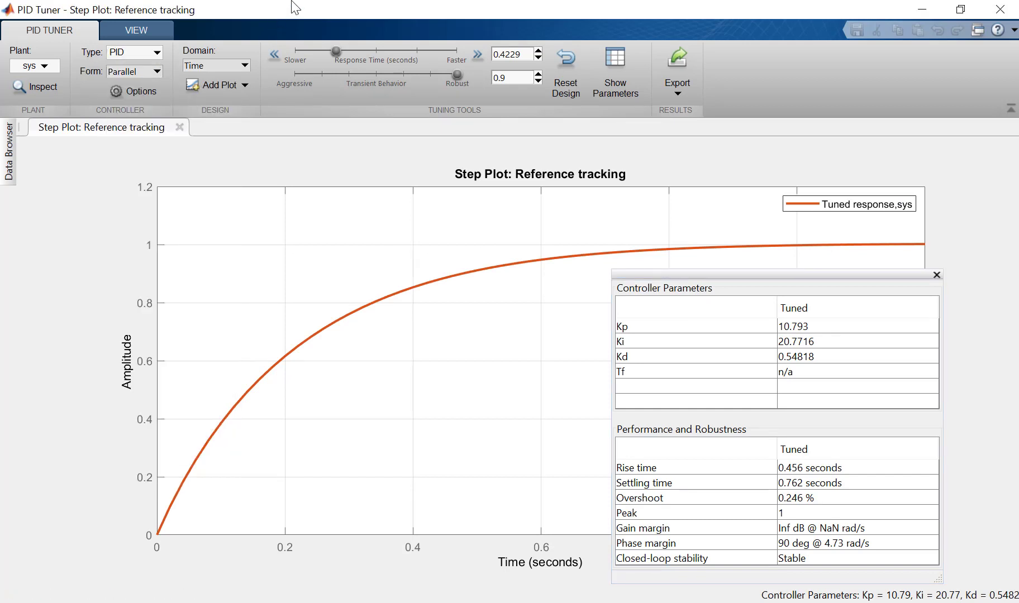
left_click(50, 22)
Shift the parameter tables window slightly and speed up the PID Tuner response time to 0.14 seconds.
left_click_drag(737, 277, 740, 269)
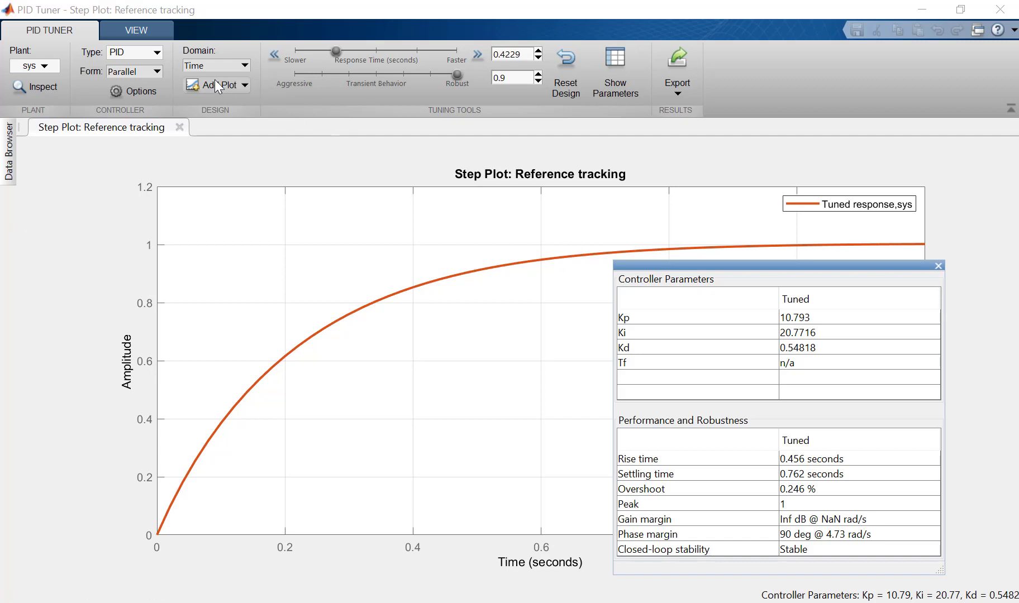
left_click_drag(338, 52, 376, 59)
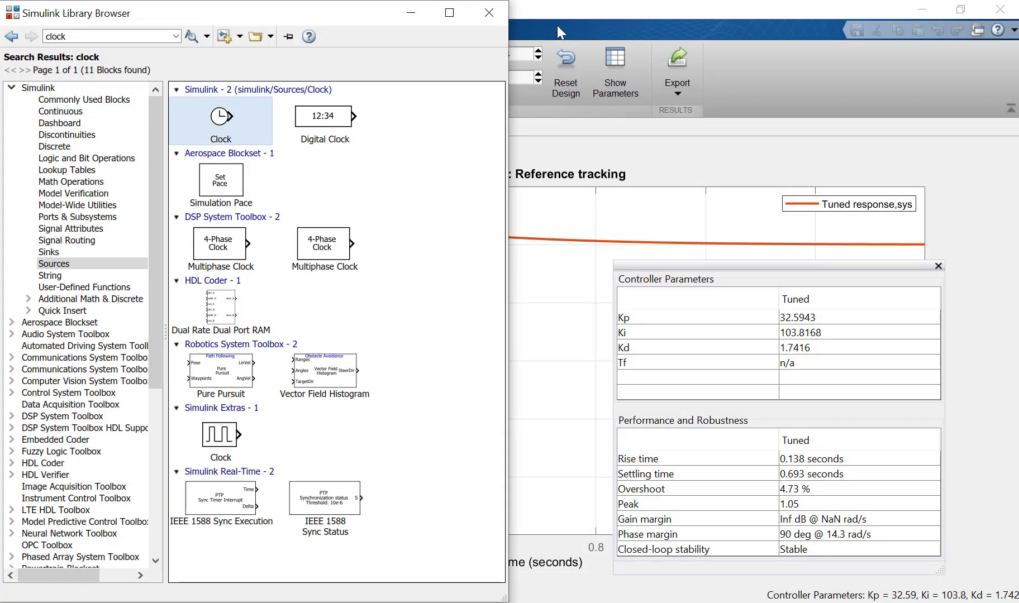
Close the Simulink Library Browser and set the gain of the model's Gain_KP block to 32.
left_click(487, 13)
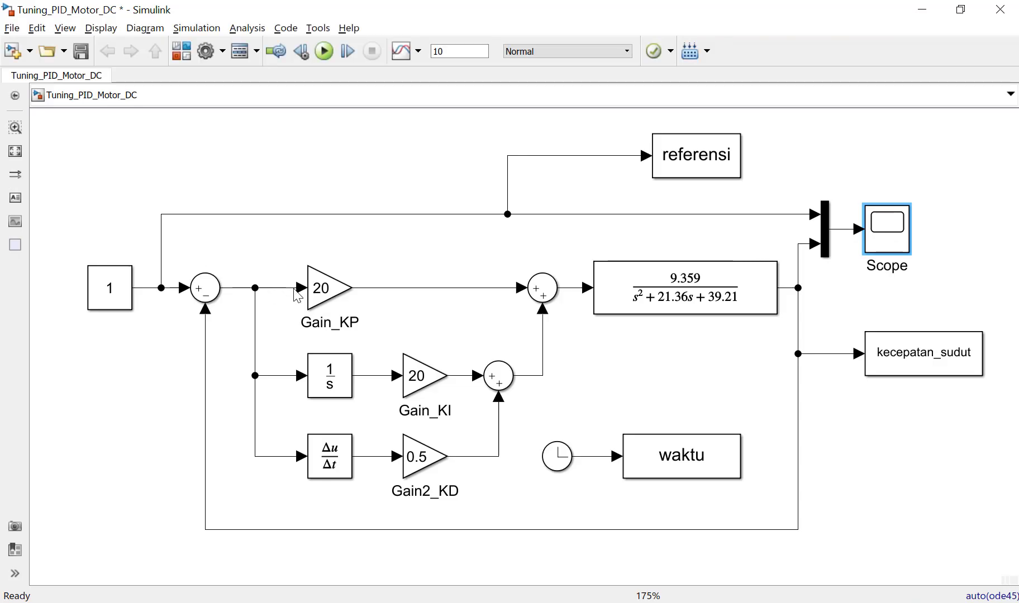
double_click(321, 291)
type("32")
key("Return")
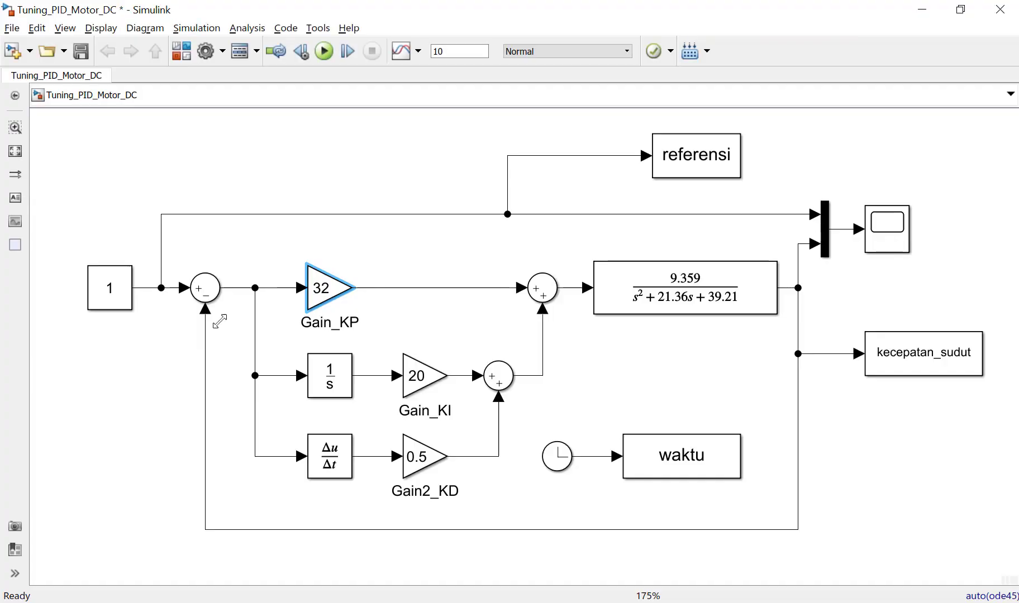
Set the gain of the Gain_KI block to 103.
double_click(431, 382)
type("1")
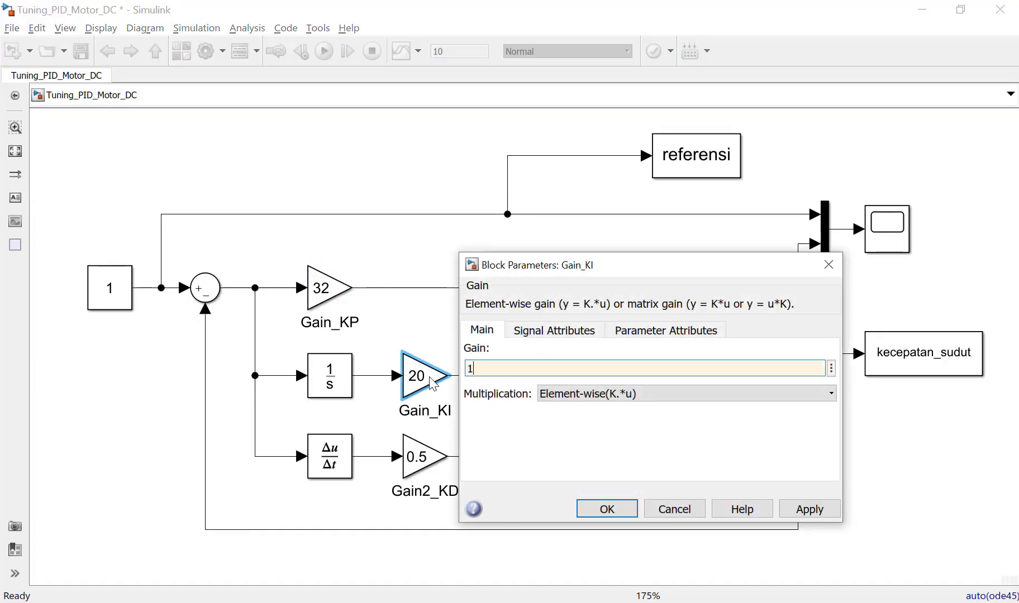
type("03")
left_click(607, 509)
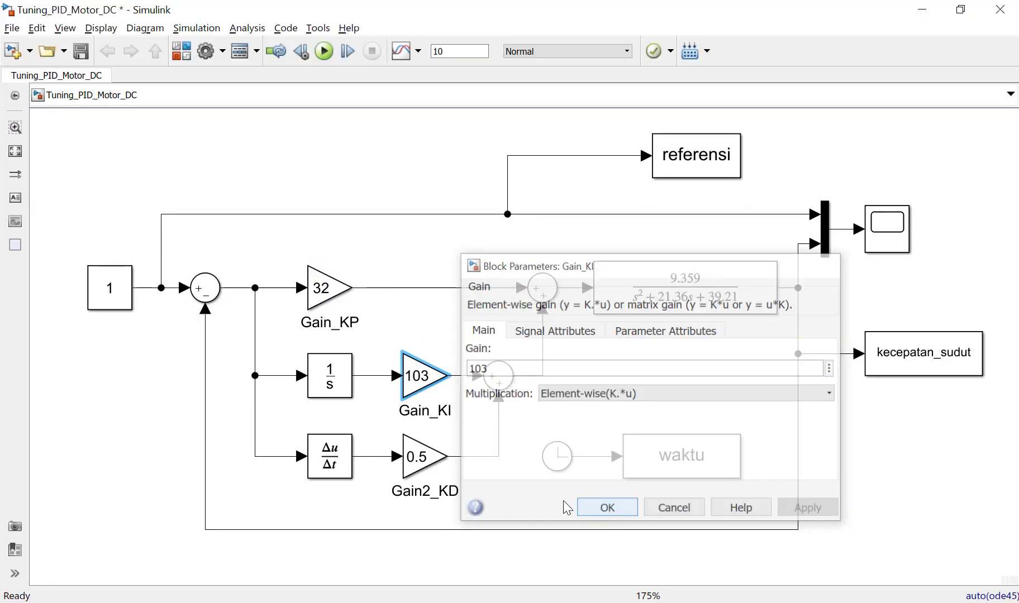
Set the gain of the Gain2_KD block to 1.7.
double_click(419, 463)
type("1.7")
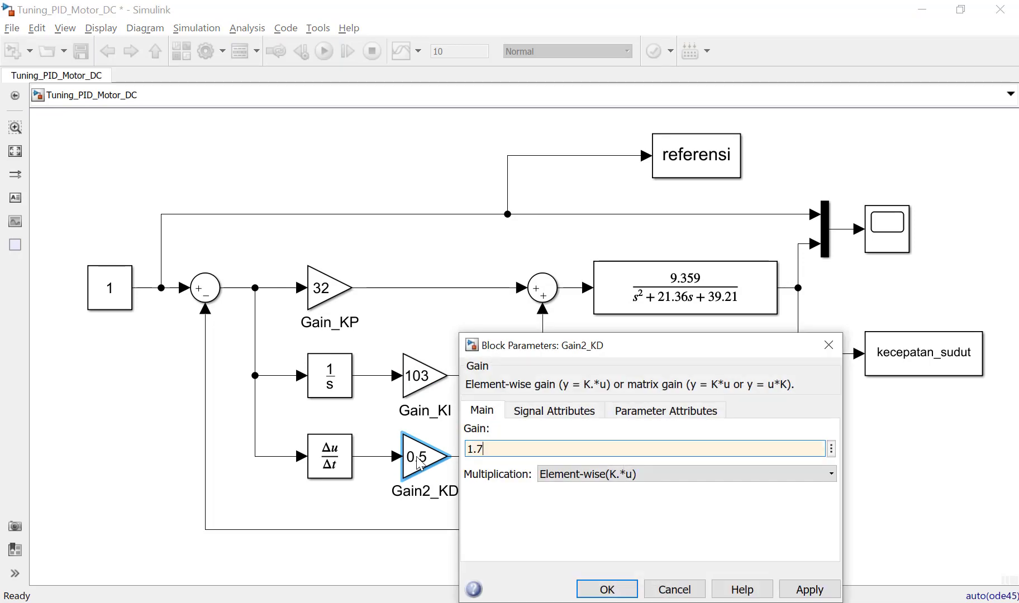
key("Return")
Run the simulation with the new PID gains and show the response in the Scope.
left_click(331, 55)
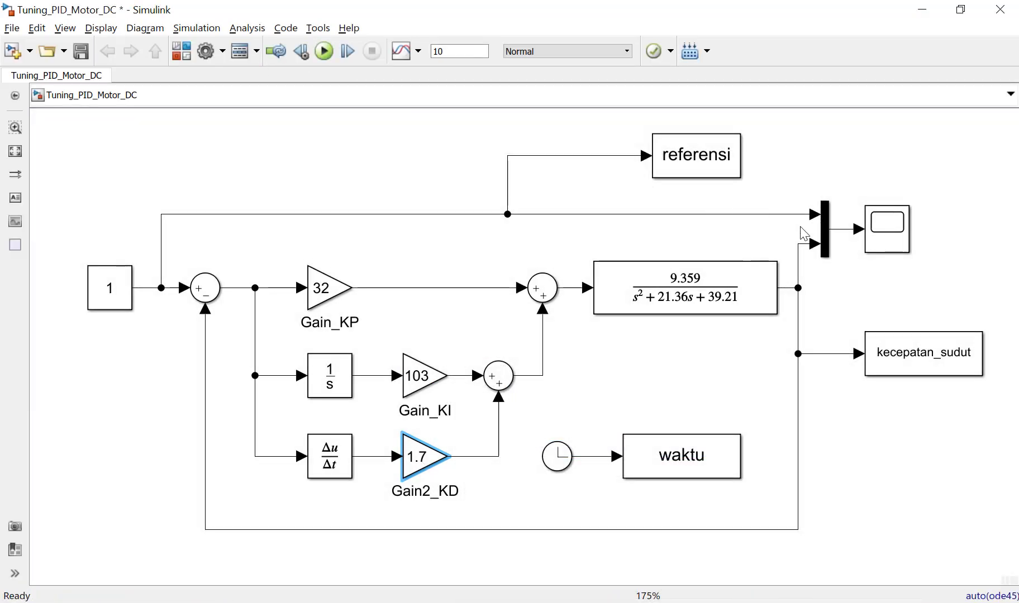
left_click(904, 237)
double_click(903, 237)
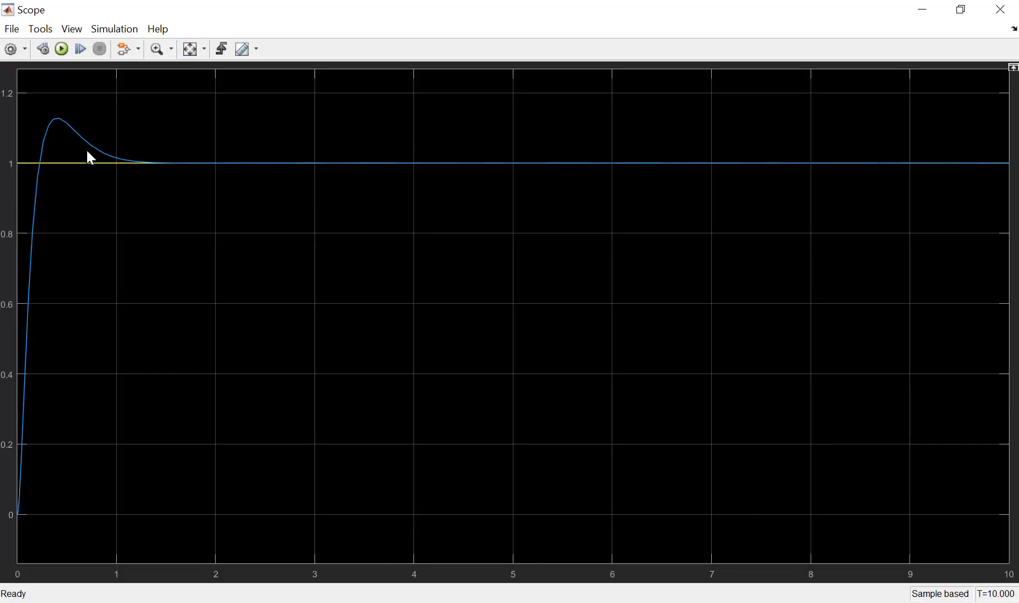
Review the tuned performance and robustness values in PID Tuner, and close the parameter tables window.
key("alt+Tab")
key("alt+Tab")
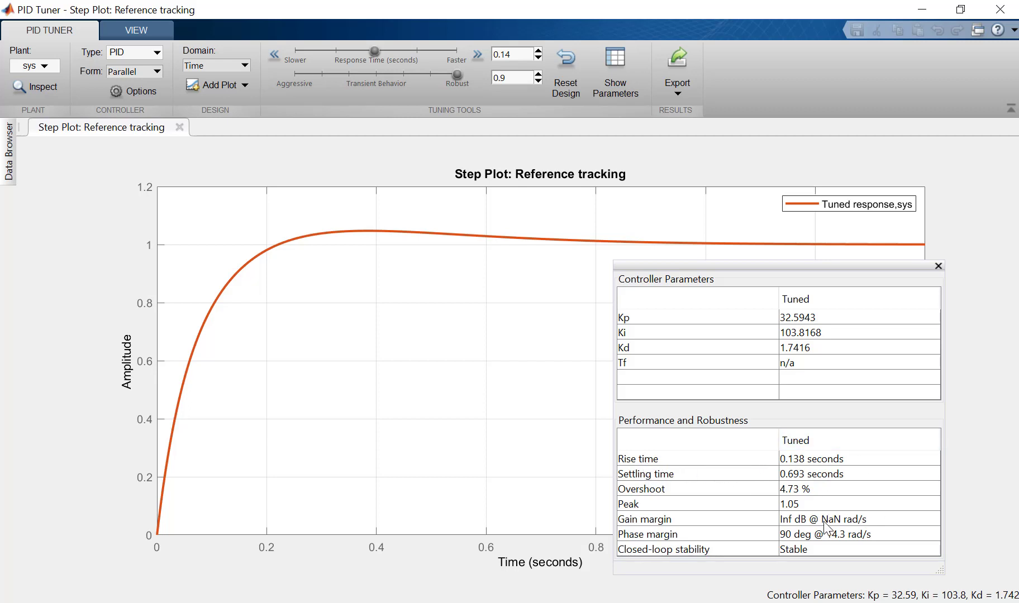
left_click(803, 442)
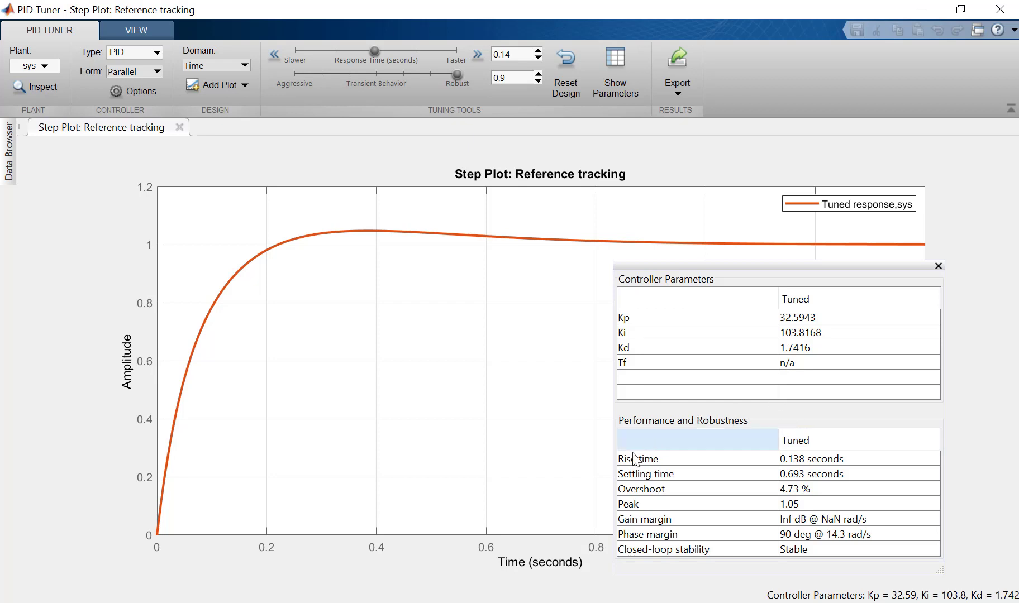
left_click(939, 266)
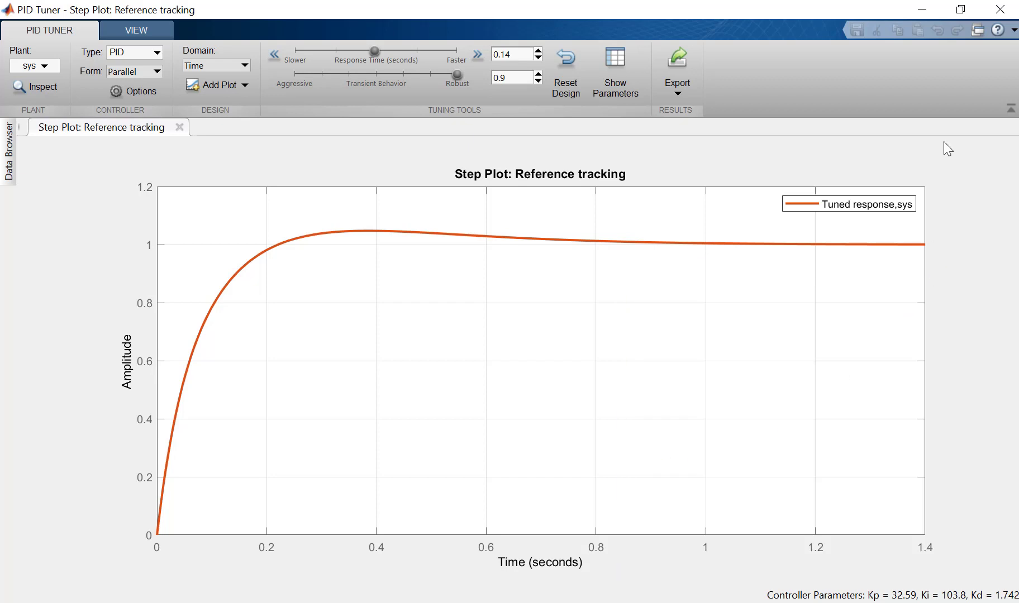
Minimize PID Tuner and reopen the Scope in the Simulink model to examine the simulated response.
left_click(927, 8)
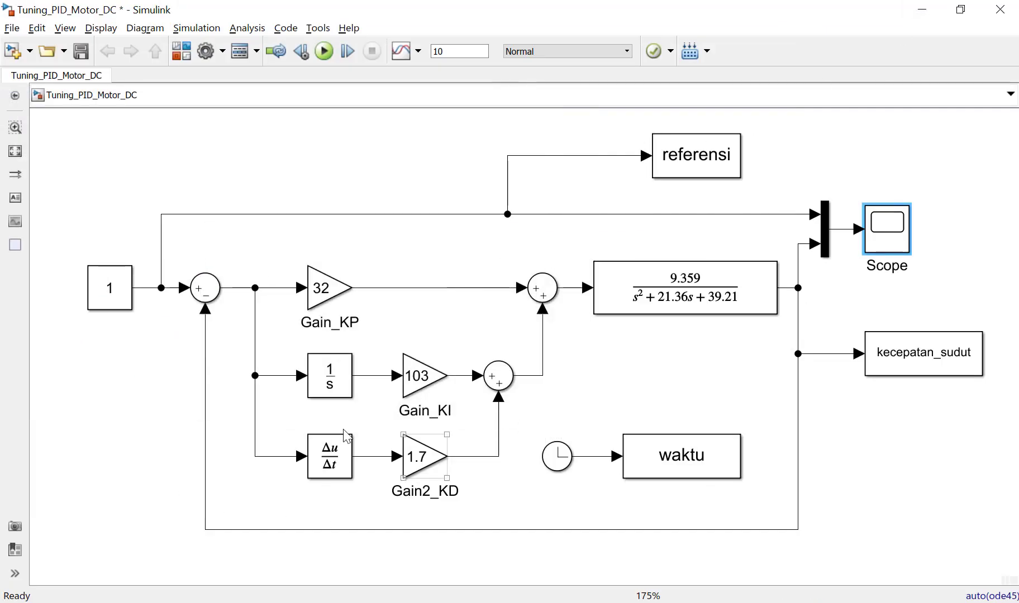
double_click(888, 229)
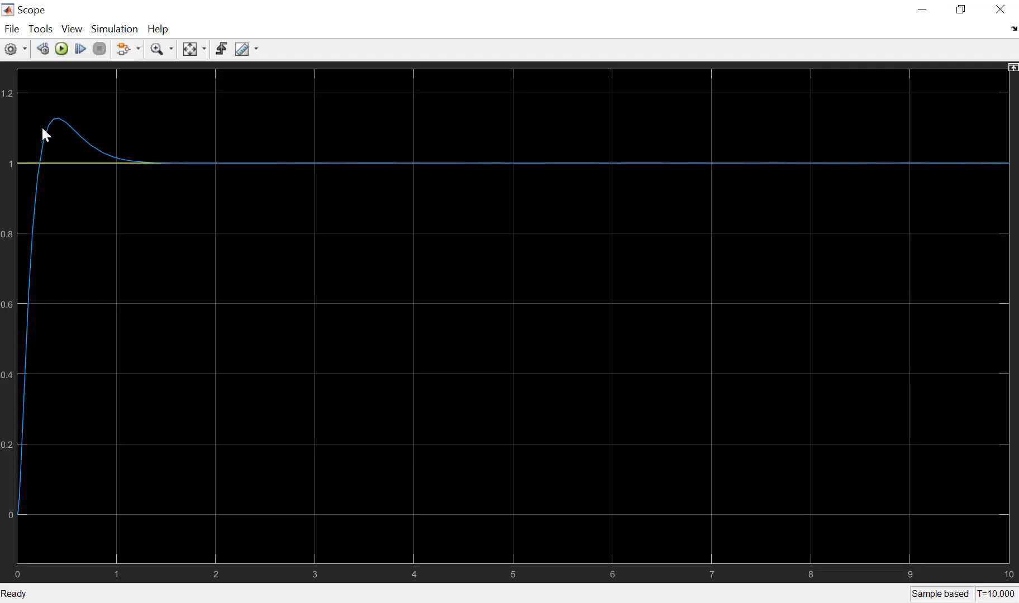
Close the Scope and set the gain of the Gain_KI block to 80.
left_click(1000, 9)
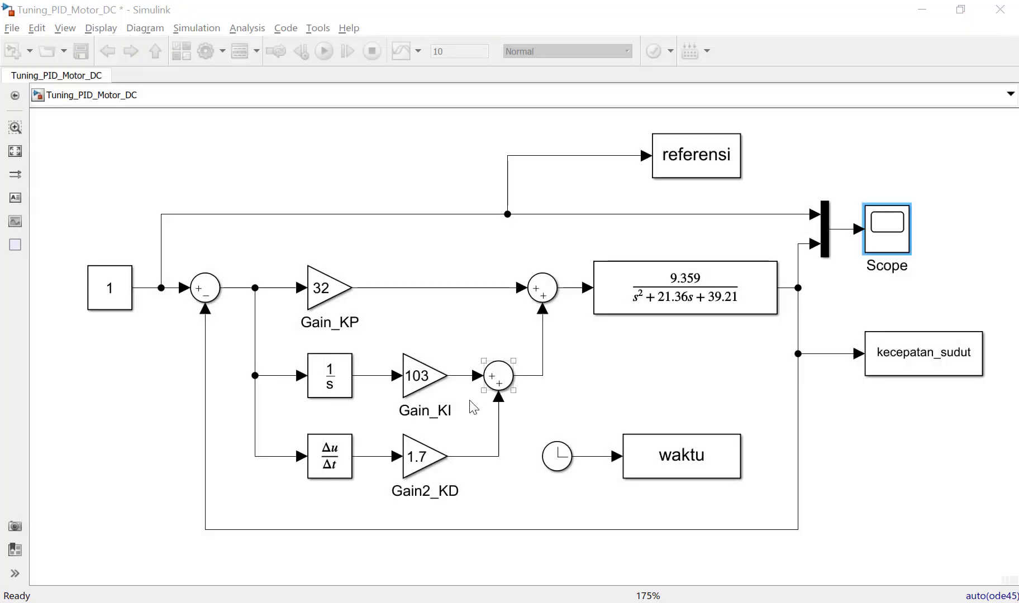
double_click(426, 386)
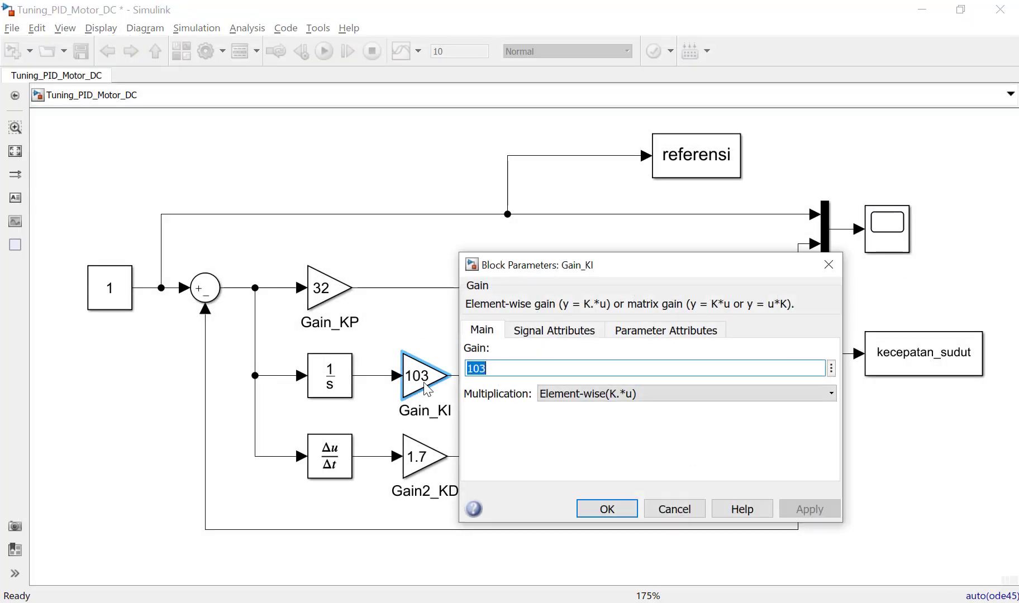
type("80")
key("Return")
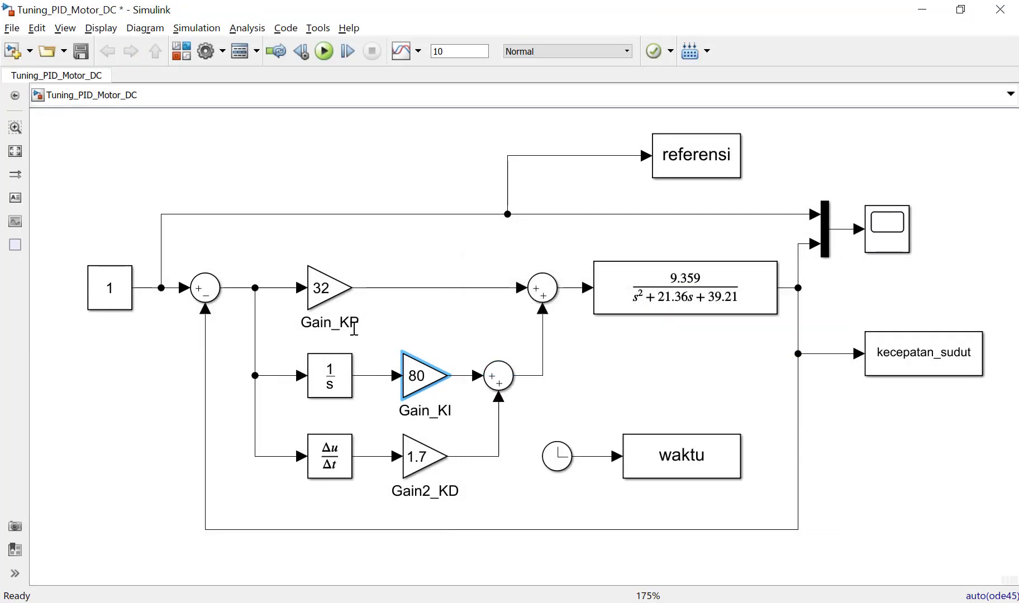
Set the gain of the Gain_KP block to 30.
left_click(319, 290)
double_click(319, 291)
type("30")
key("Return")
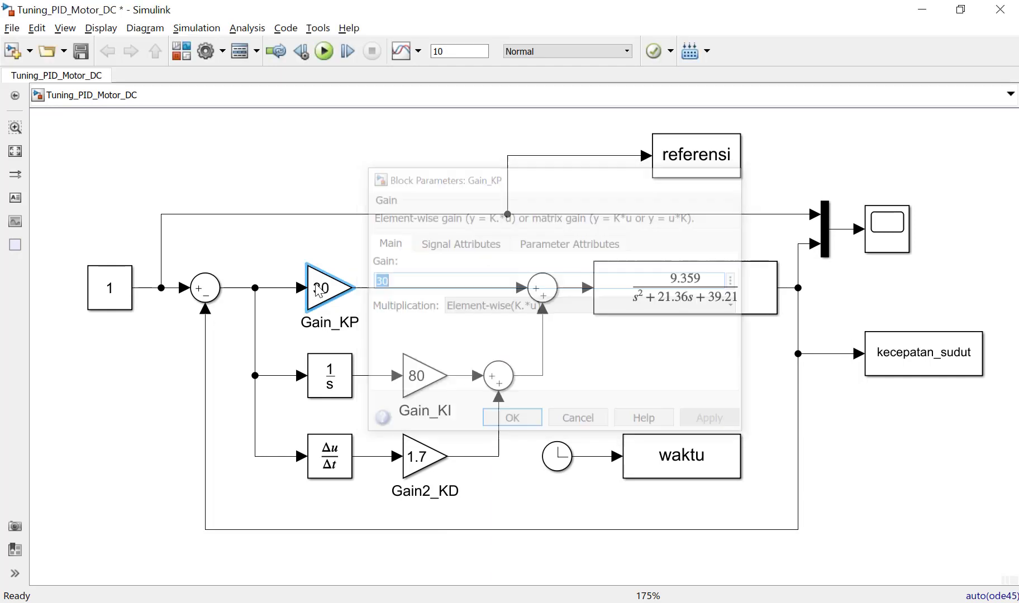
Set the gain of the Gain2_KD block to 2.
double_click(412, 464)
type("2")
key("Return")
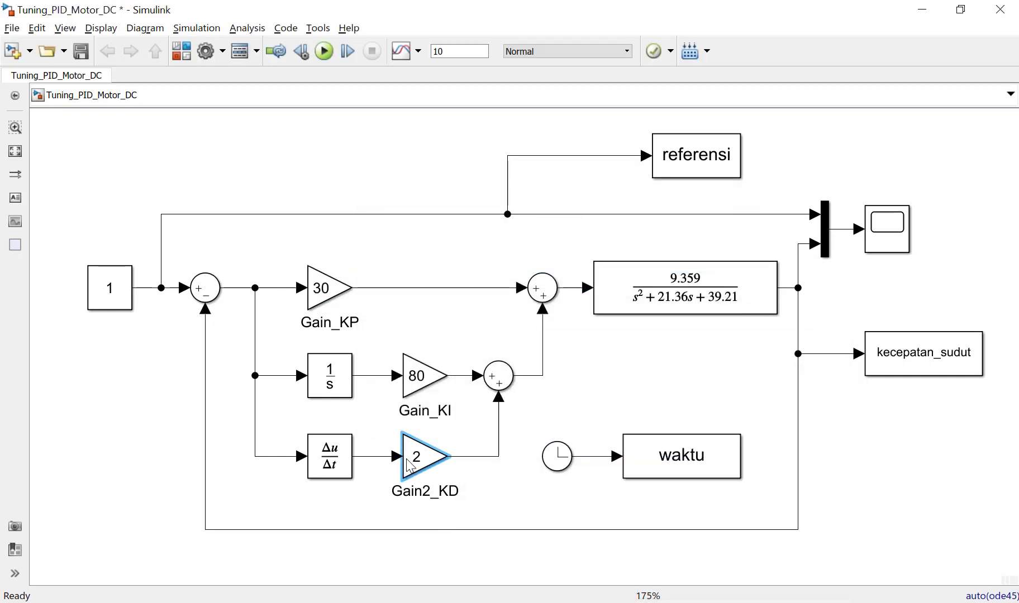
Run the simulation with the adjusted gains, view the response in the Scope and close it.
left_click(326, 55)
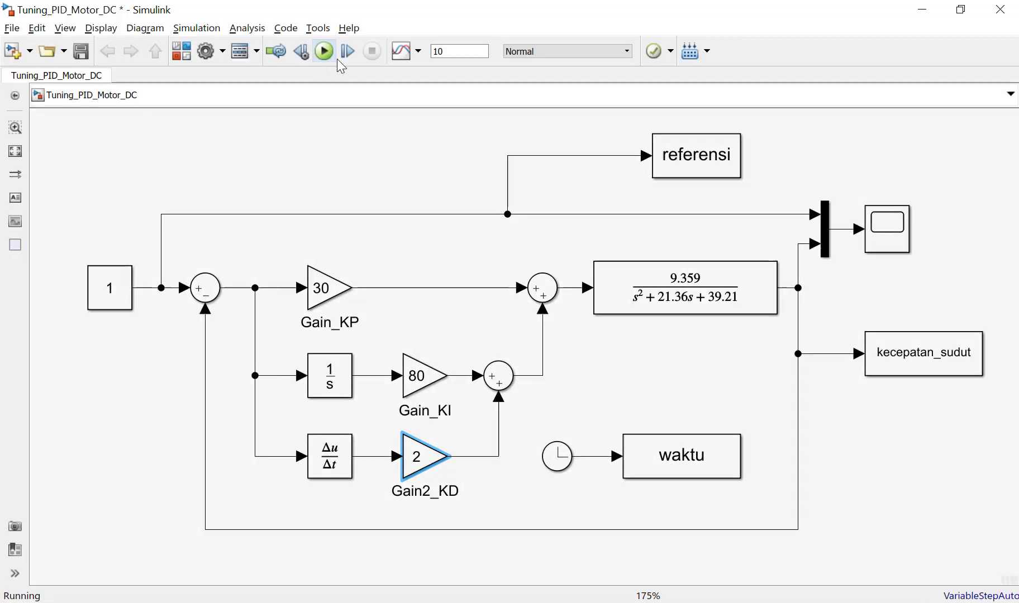
double_click(887, 229)
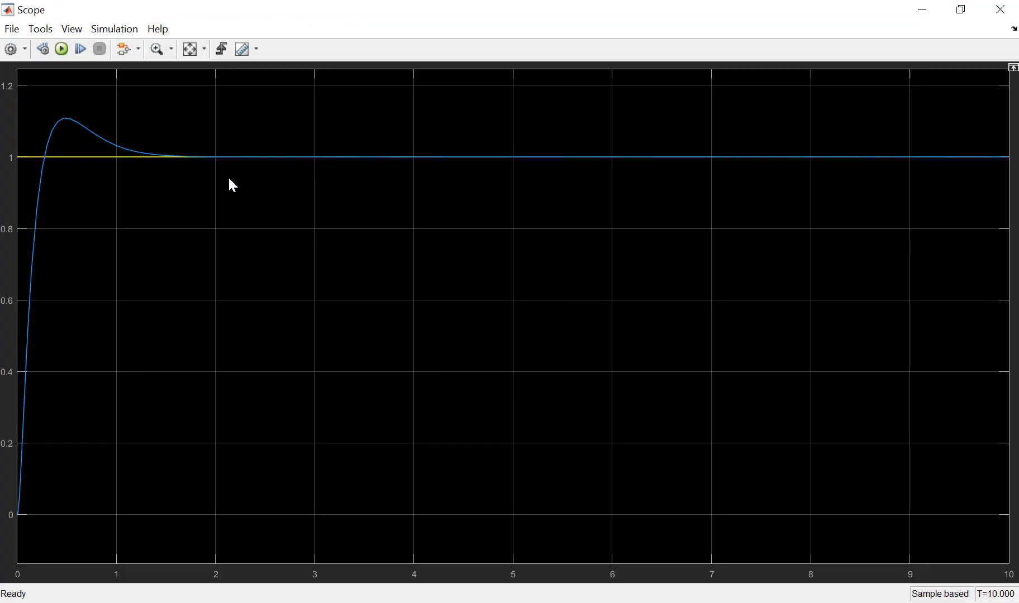
left_click(1000, 9)
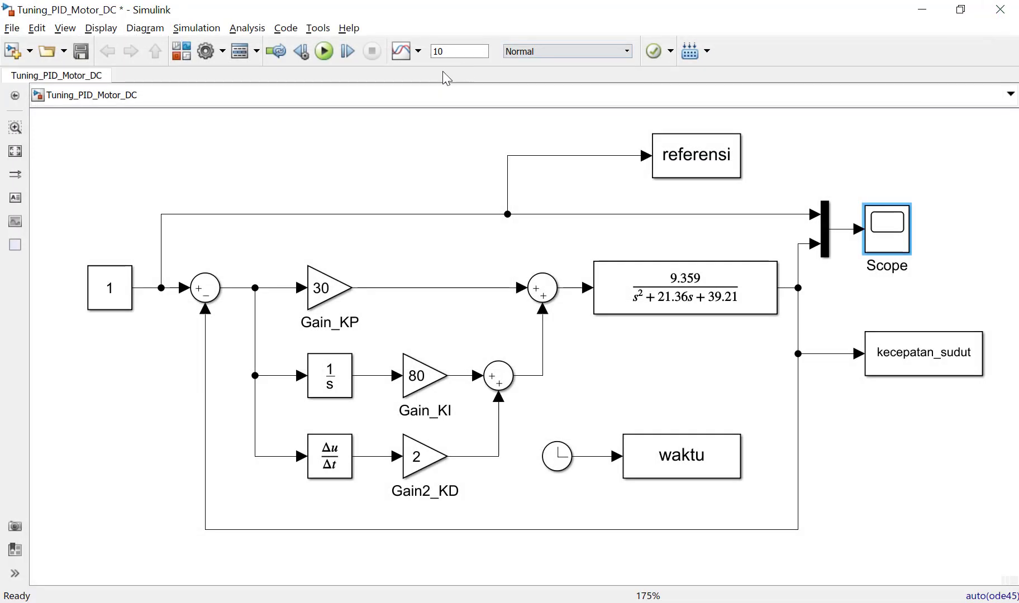
Set the simulation stop time to 5, rerun the model and view the response in the Scope.
left_click(484, 49)
type("5")
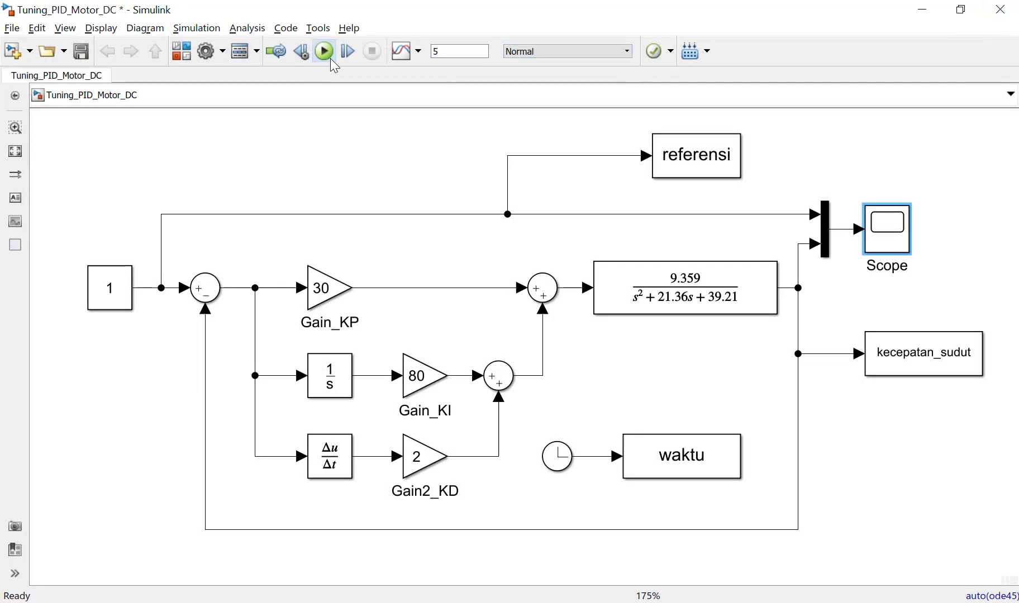
left_click(329, 56)
double_click(885, 229)
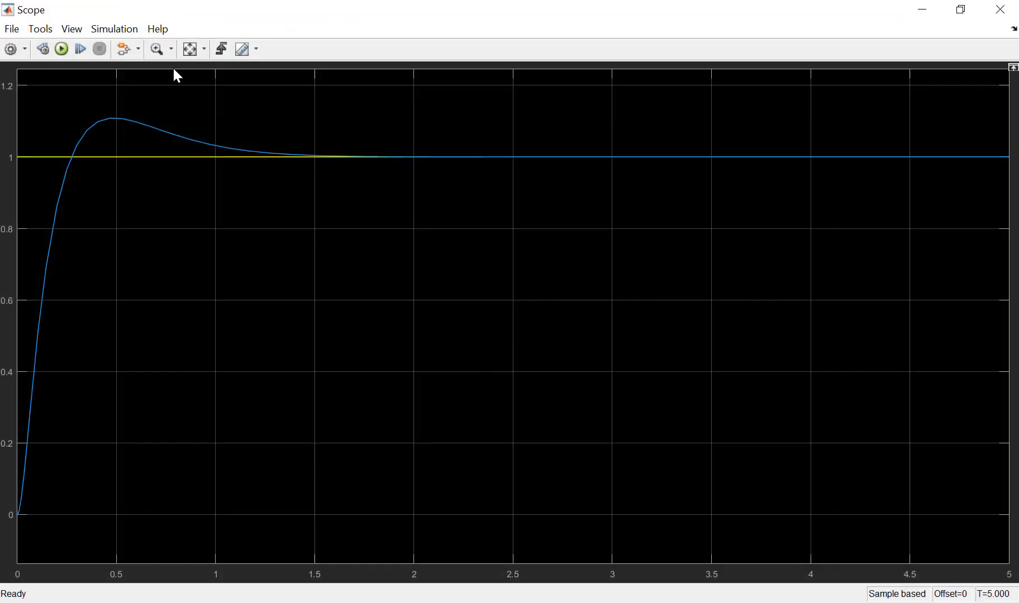
left_click(1000, 9)
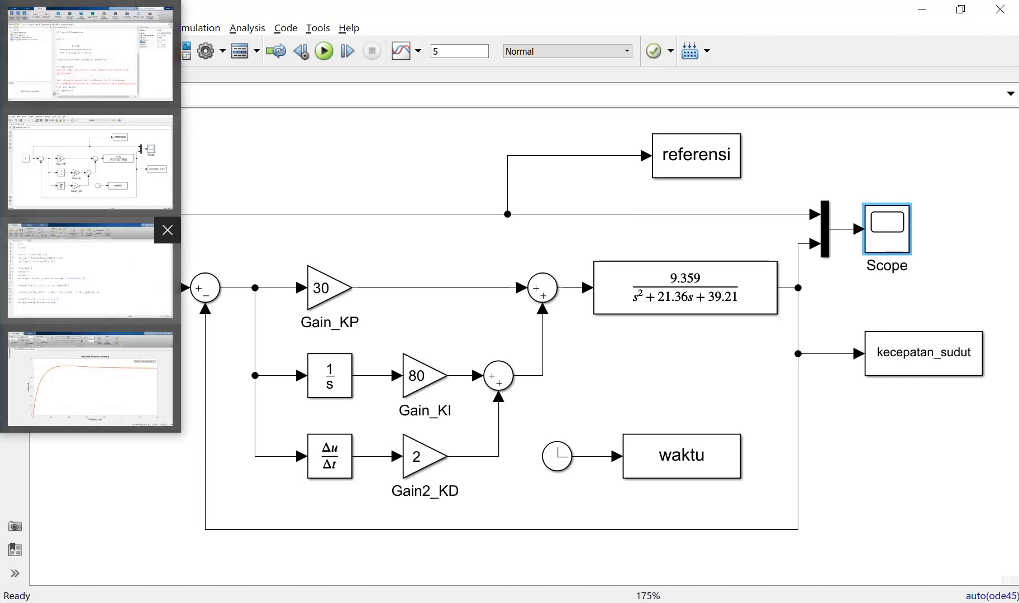
Glance at the sistem_respon.m script, and check the variable name and save format of the waktu block in the Simulink model.
left_click(84, 263)
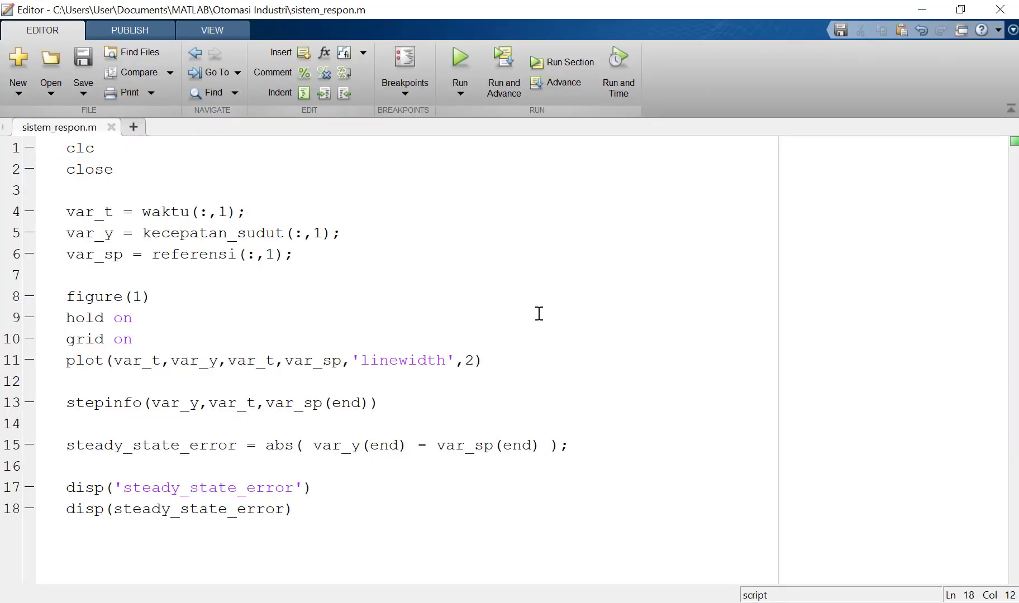
key("alt+Tab")
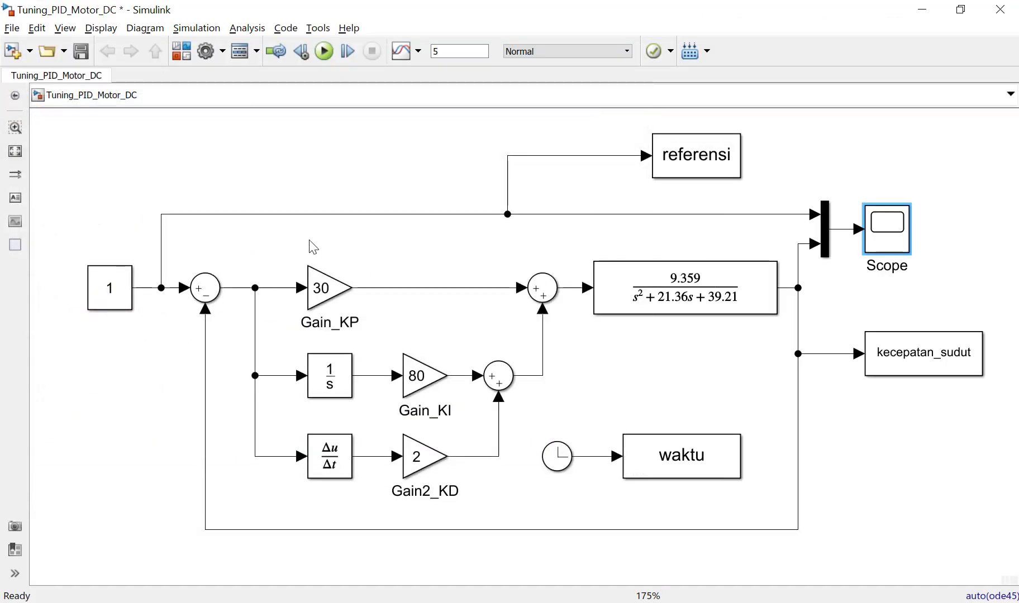
double_click(684, 464)
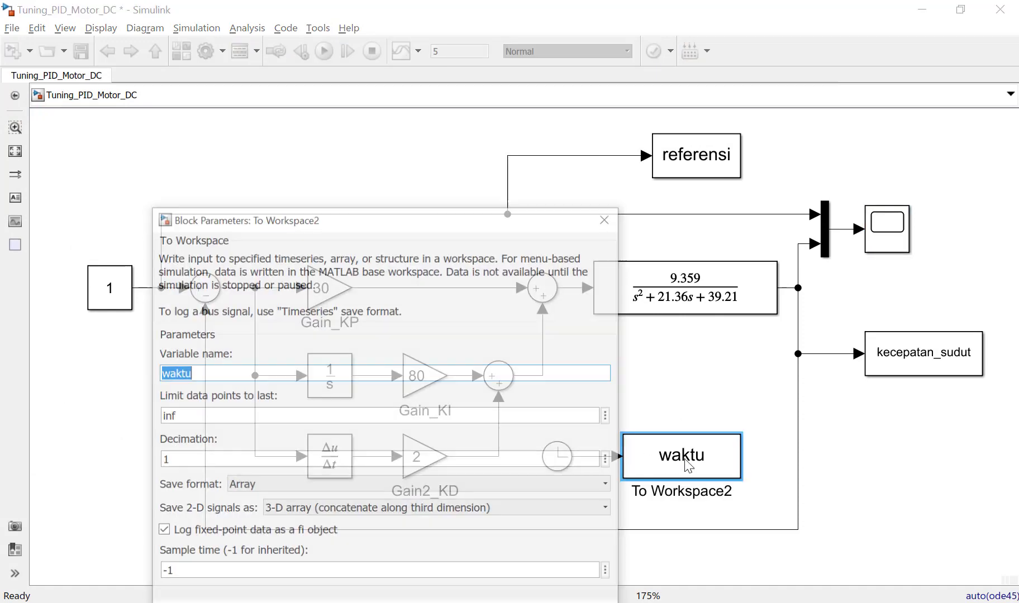
left_click_drag(435, 229, 608, 118)
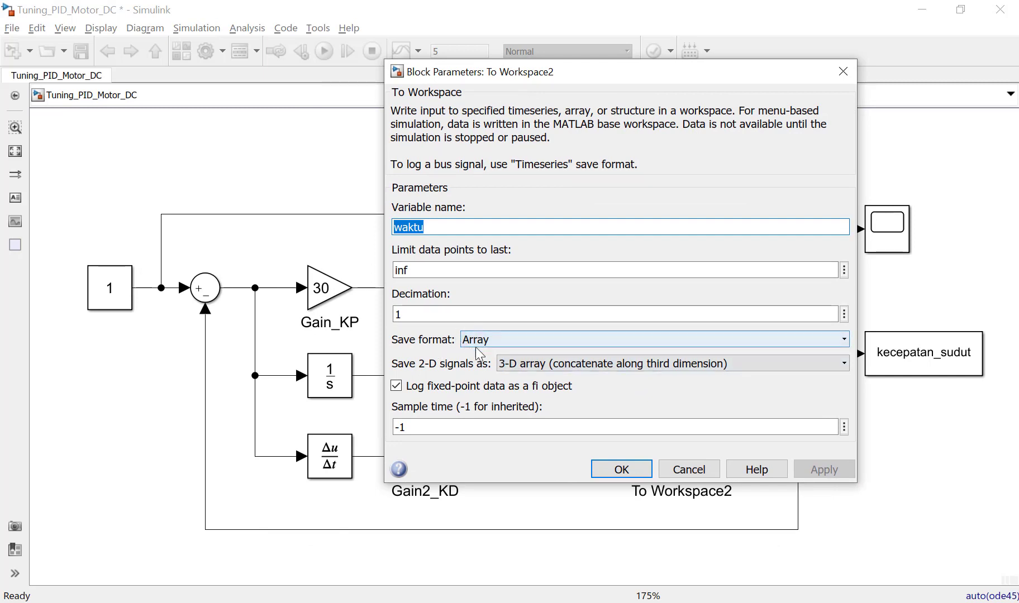
left_click(620, 469)
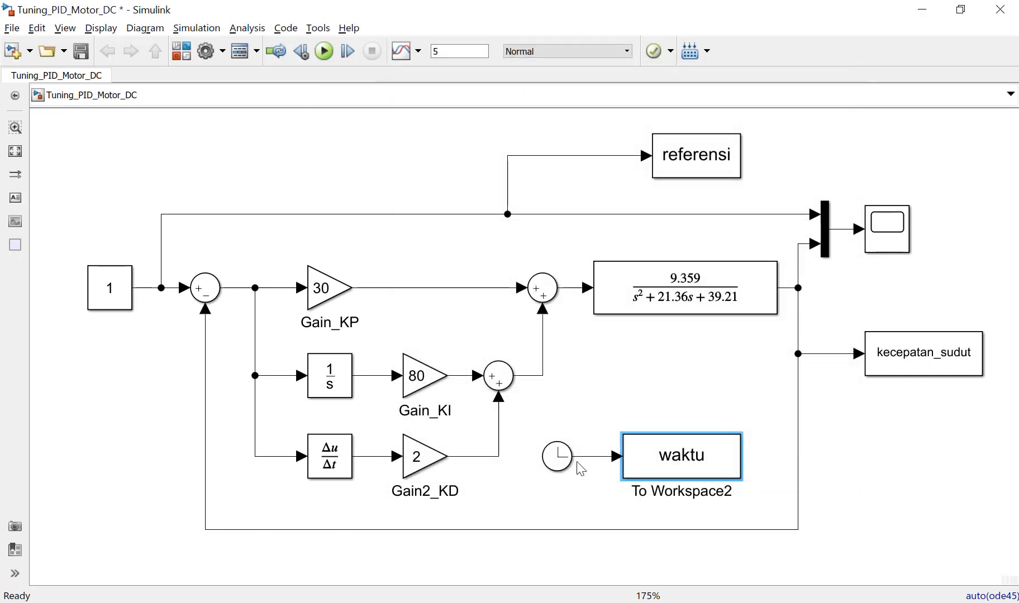
Check the Clock block's parameters and its entry in the Simulink Library Browser.
double_click(559, 454)
left_click_drag(751, 378, 515, 255)
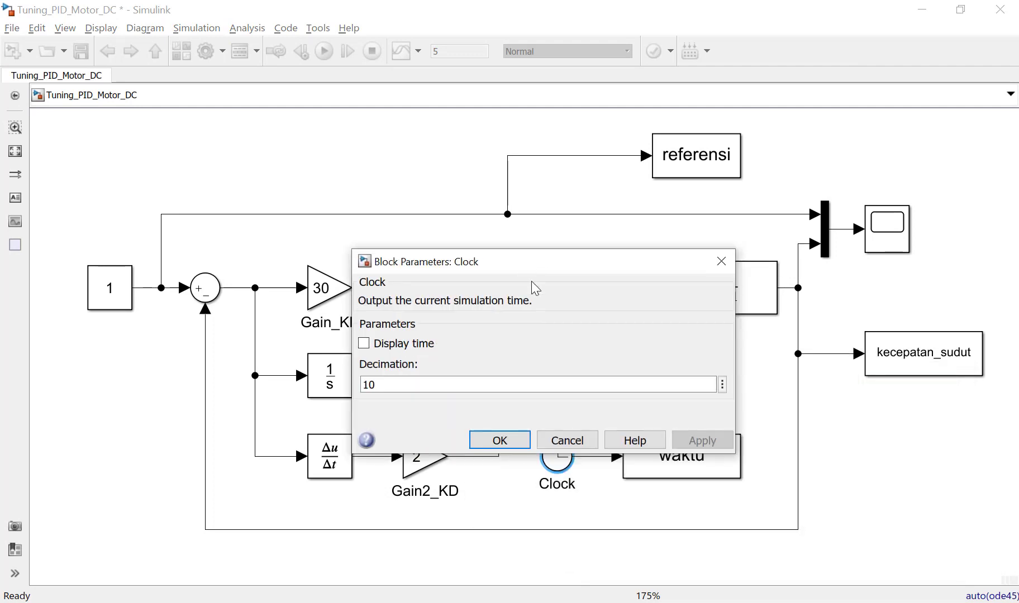
left_click(575, 440)
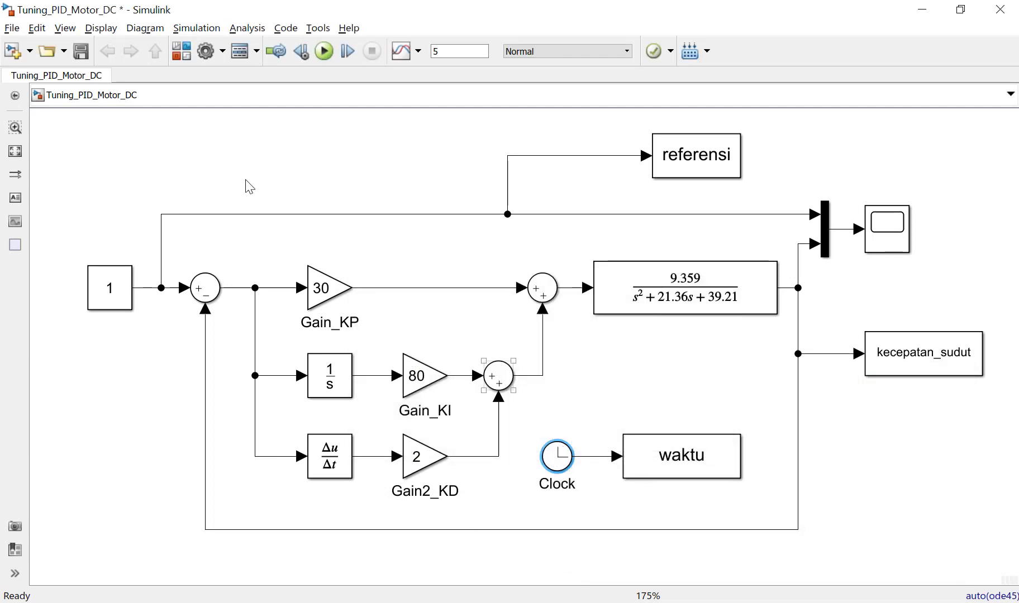
left_click(183, 56)
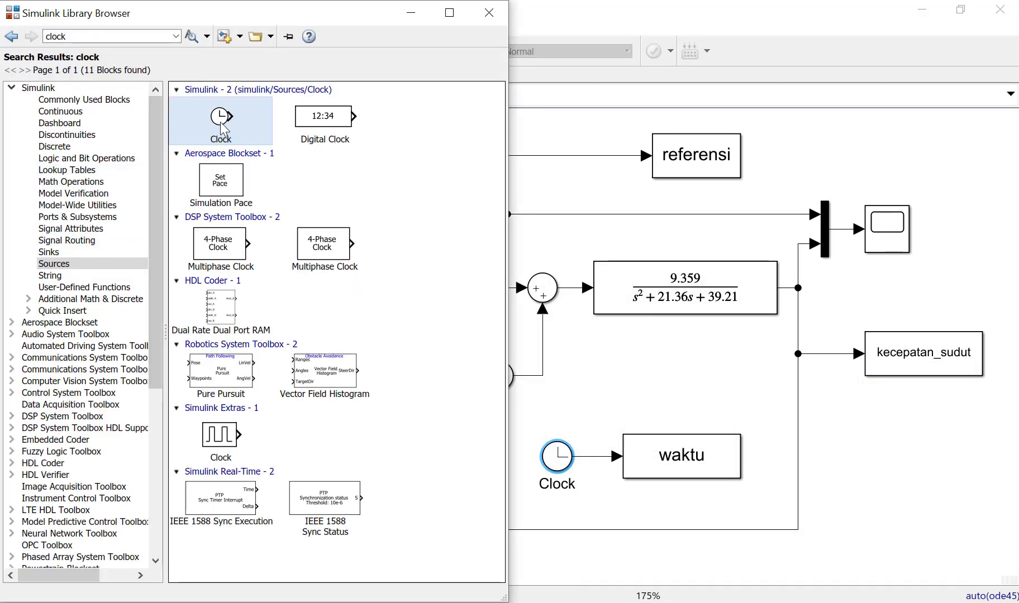
left_click(489, 12)
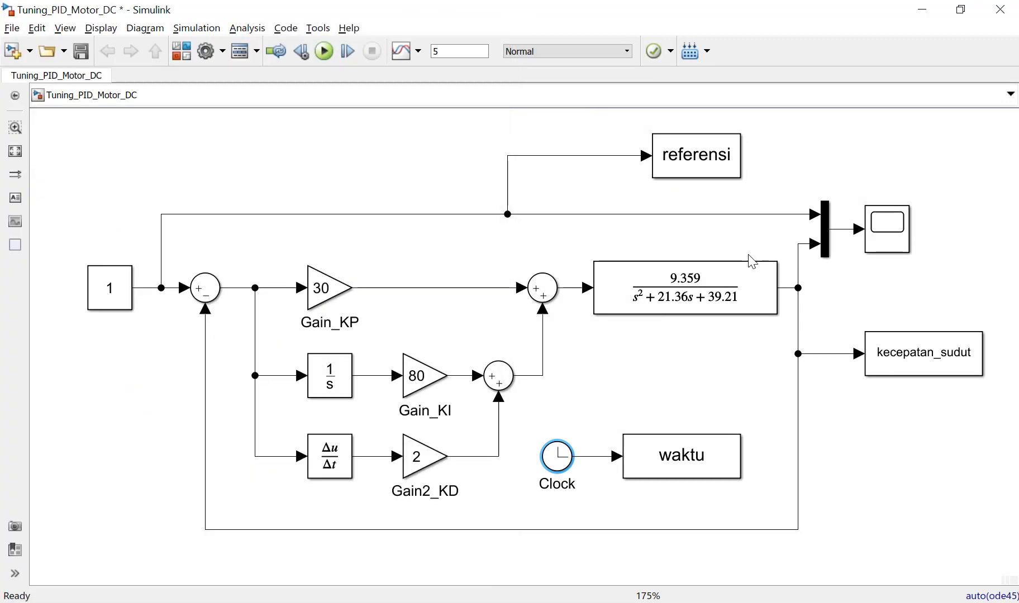
Check the variable names and save formats of the kecepatan_sudut and referensi To Workspace blocks without changing them.
left_click(699, 163)
left_click_drag(699, 163, 334, 111)
left_click(927, 370)
double_click(932, 363)
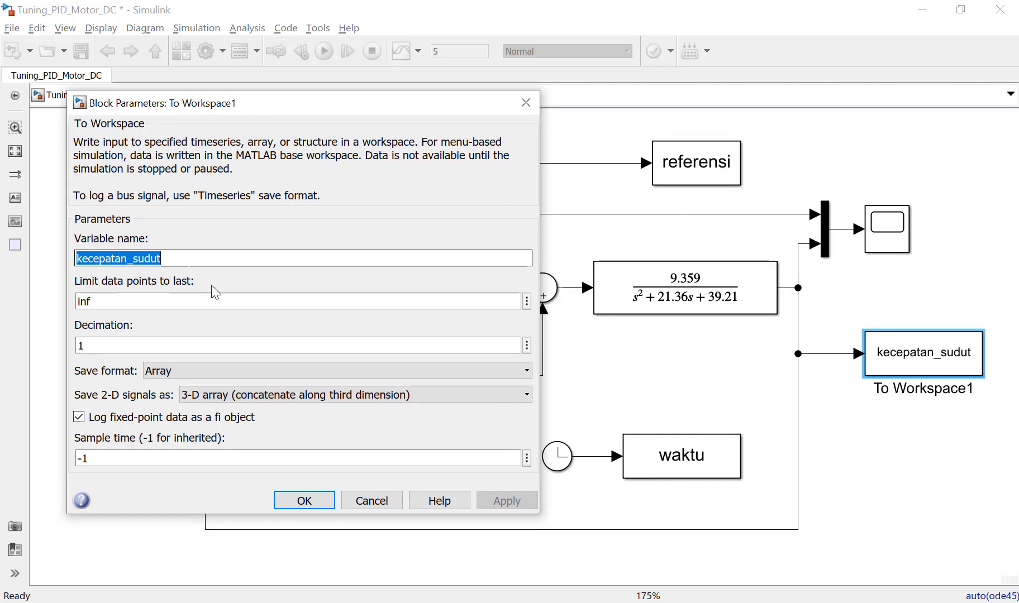
left_click(172, 258)
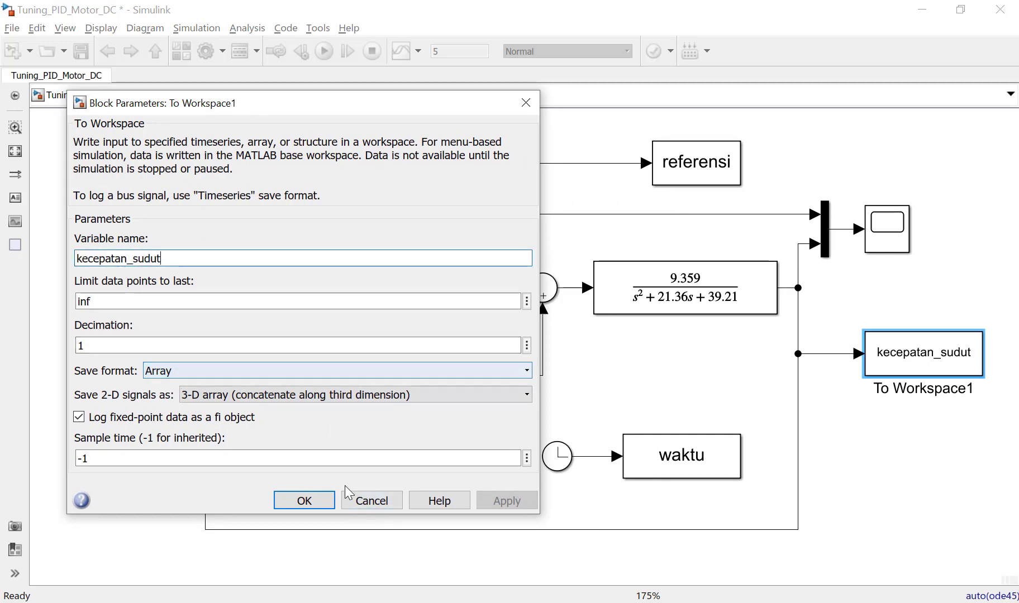
left_click(348, 499)
double_click(682, 168)
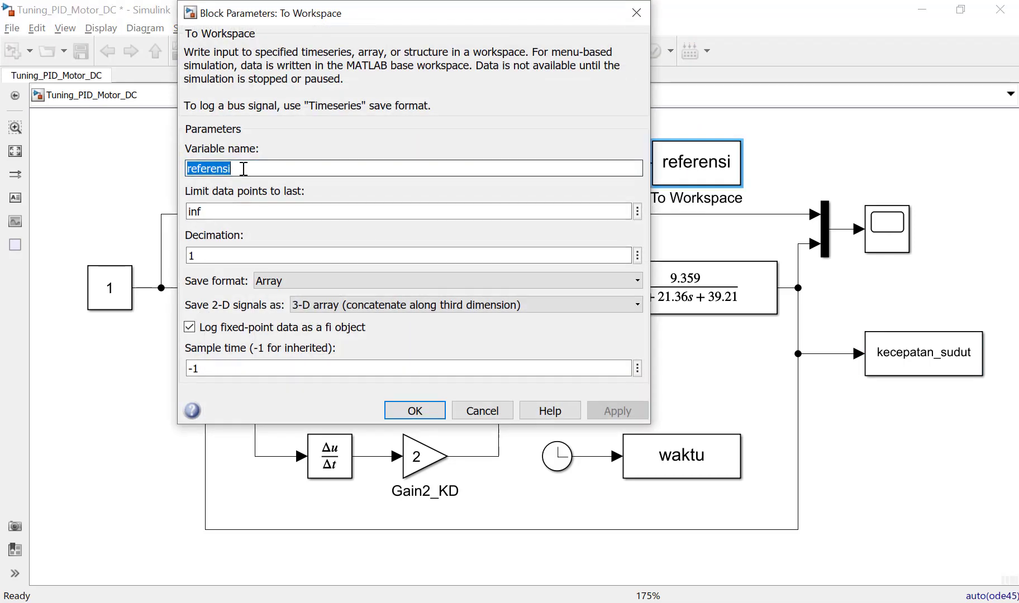
left_click(481, 411)
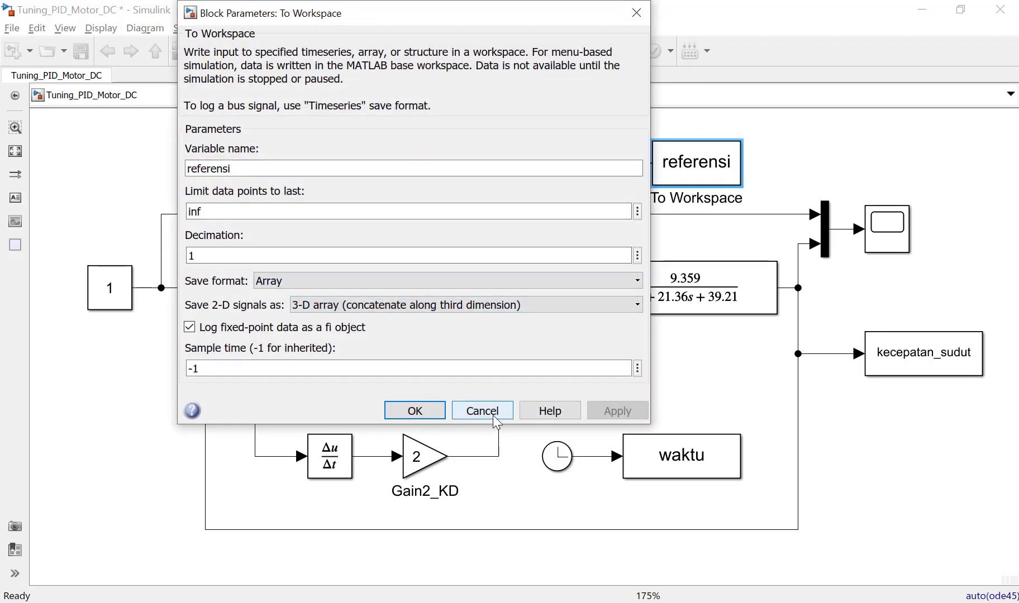
Switch to the sistem_respon.m script and examine how var_t, var_y and var_sp are assigned from the simulation outputs.
left_click(897, 410)
left_click(1, 350)
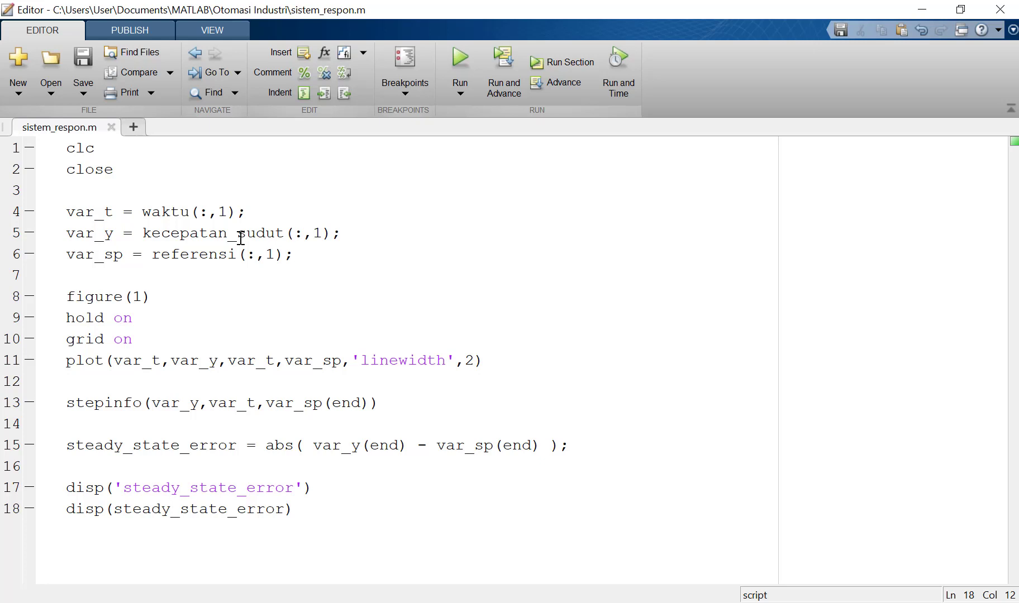
left_click_drag(143, 212, 247, 211)
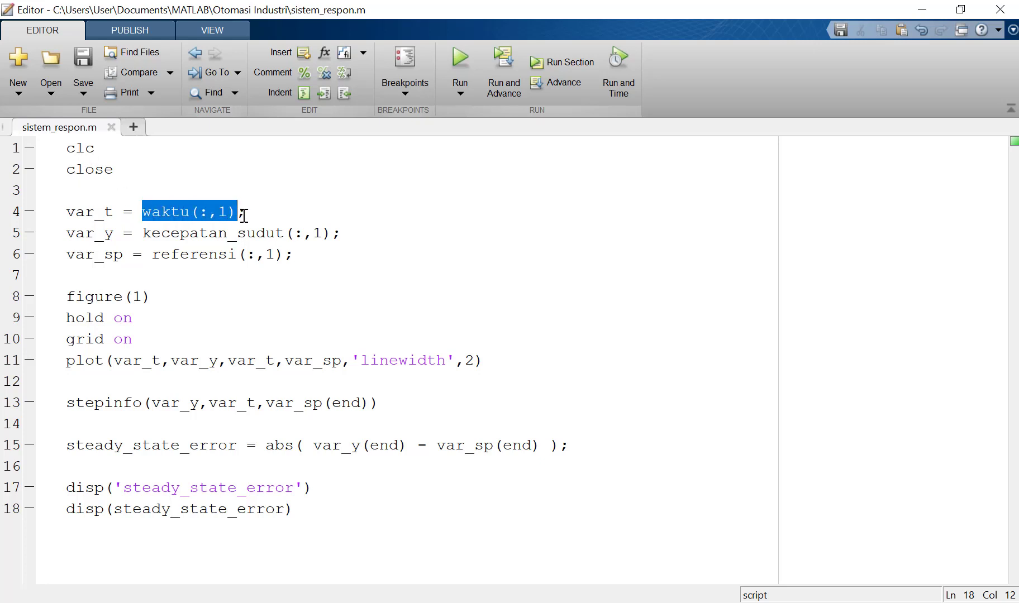
left_click(246, 211)
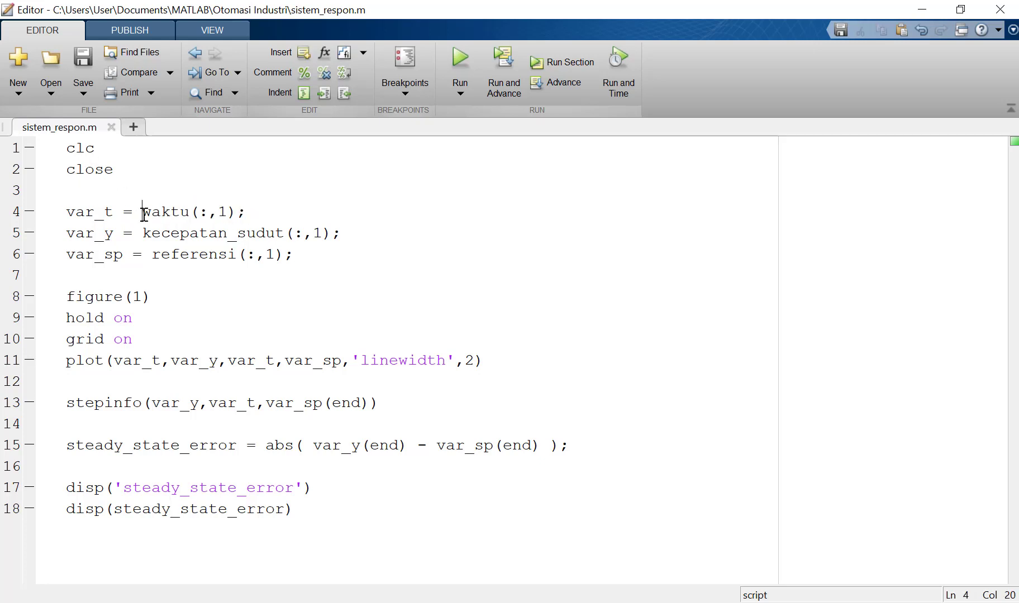
left_click_drag(142, 212, 226, 211)
left_click(209, 212)
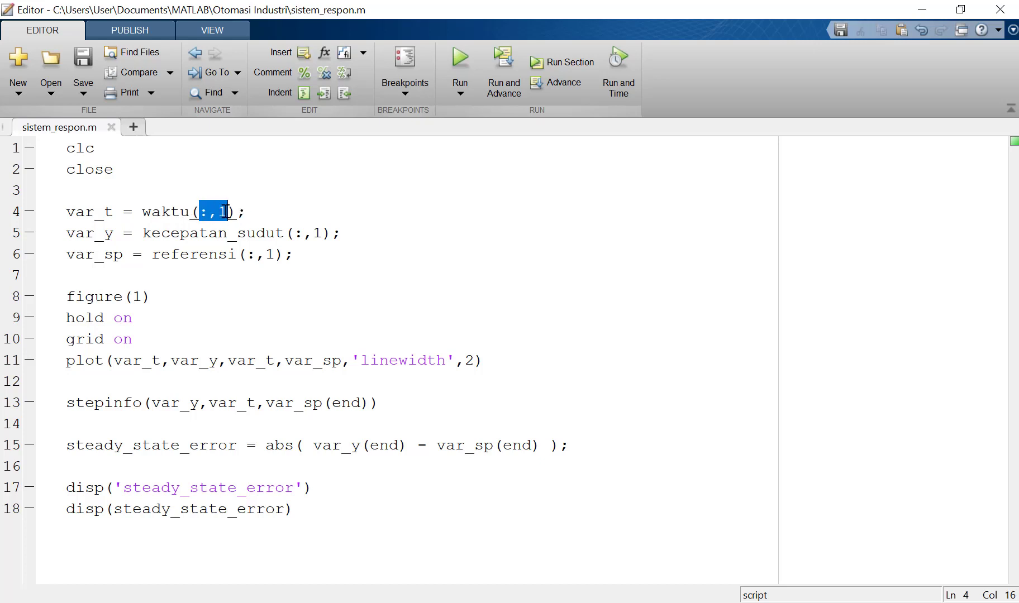
left_click_drag(67, 212, 116, 211)
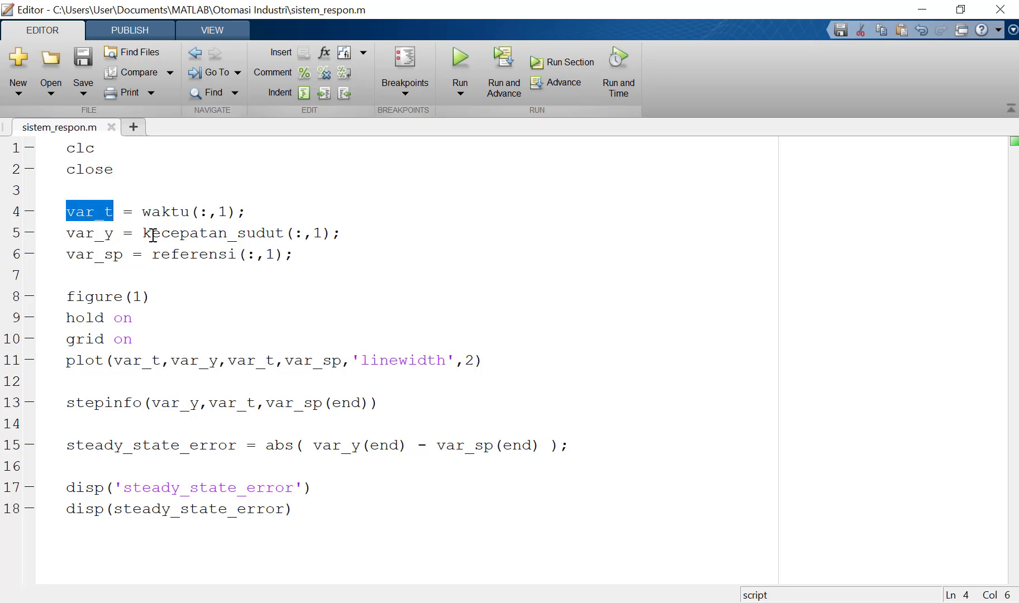
left_click_drag(322, 233, 303, 255)
double_click(79, 233)
left_click(249, 189)
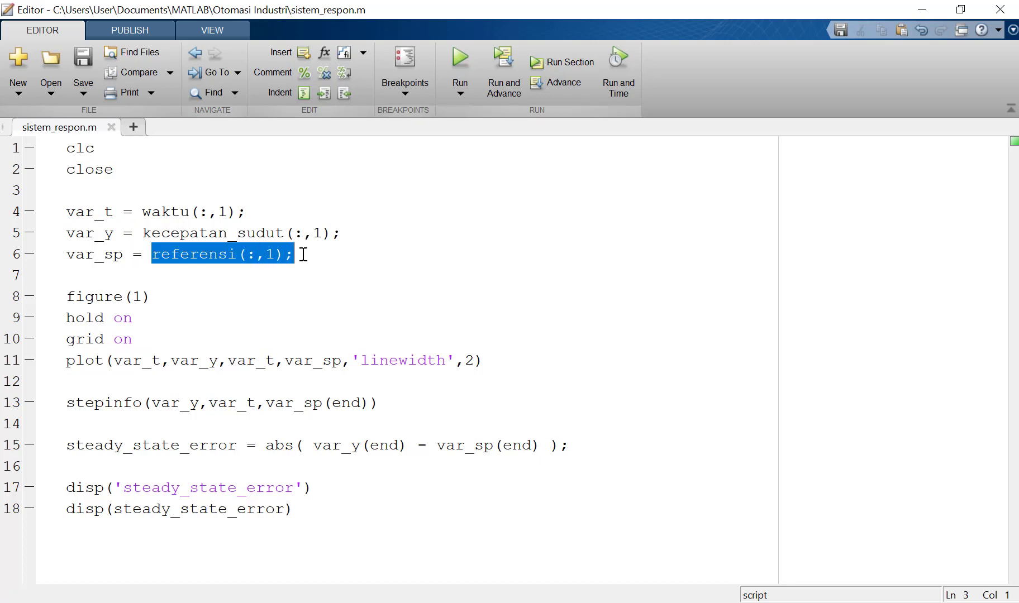
left_click_drag(66, 255, 124, 255)
Switch to the main MATLAB window and clear the Command Window with clc.
key("alt+Tab")
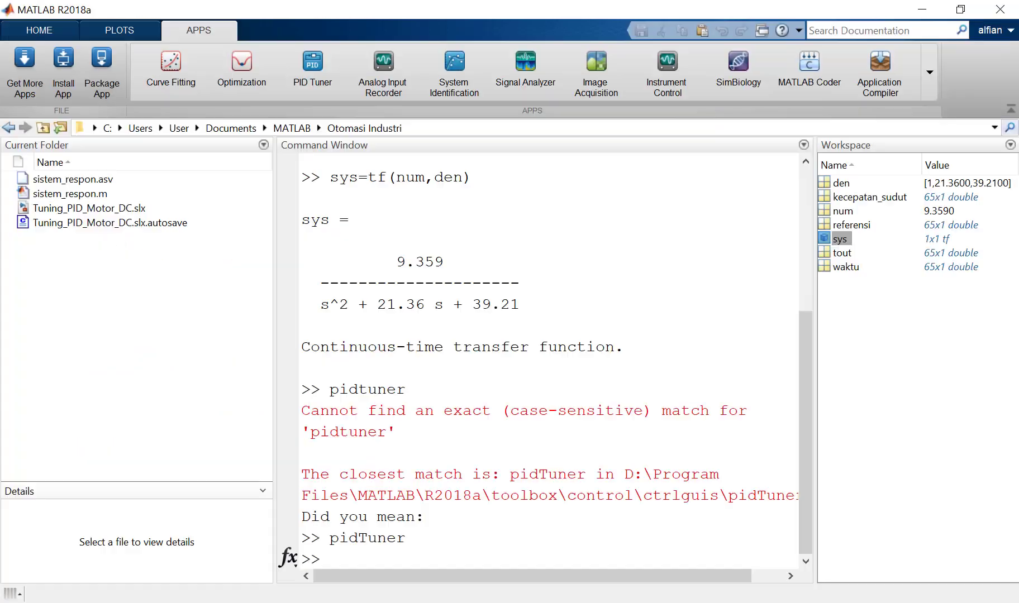
left_click(841, 240)
left_click(843, 240)
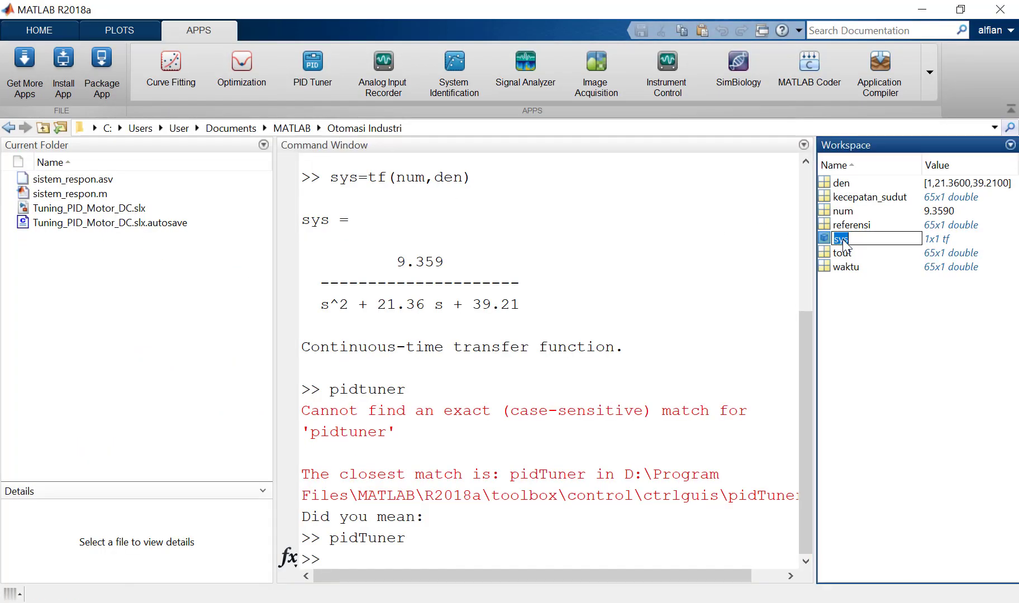
left_click(398, 560)
type("clc")
key("Return")
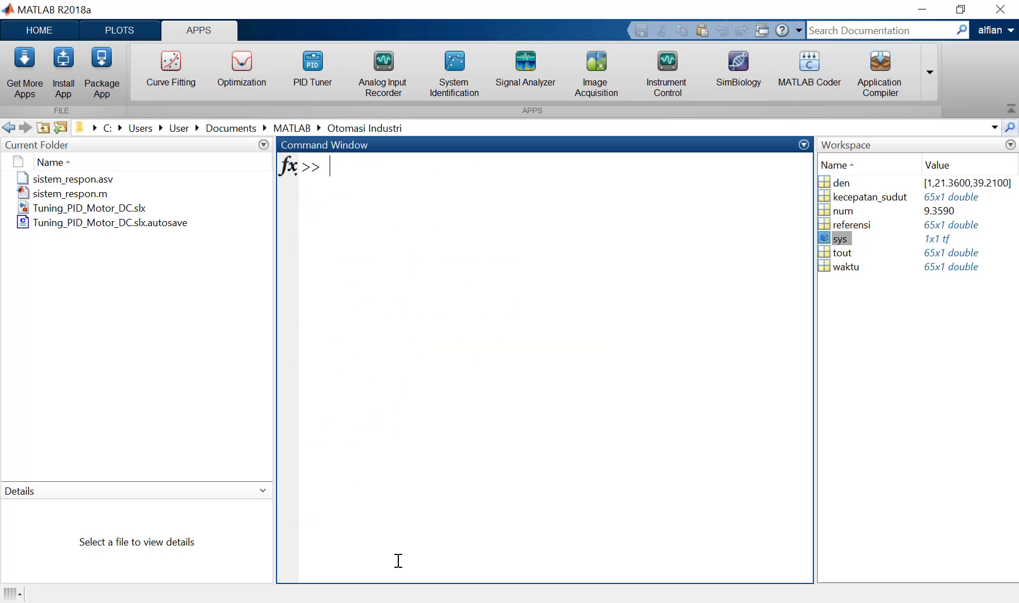
Open the kecepatan_sudut workspace variable and inspect its data down to the last row.
double_click(850, 200)
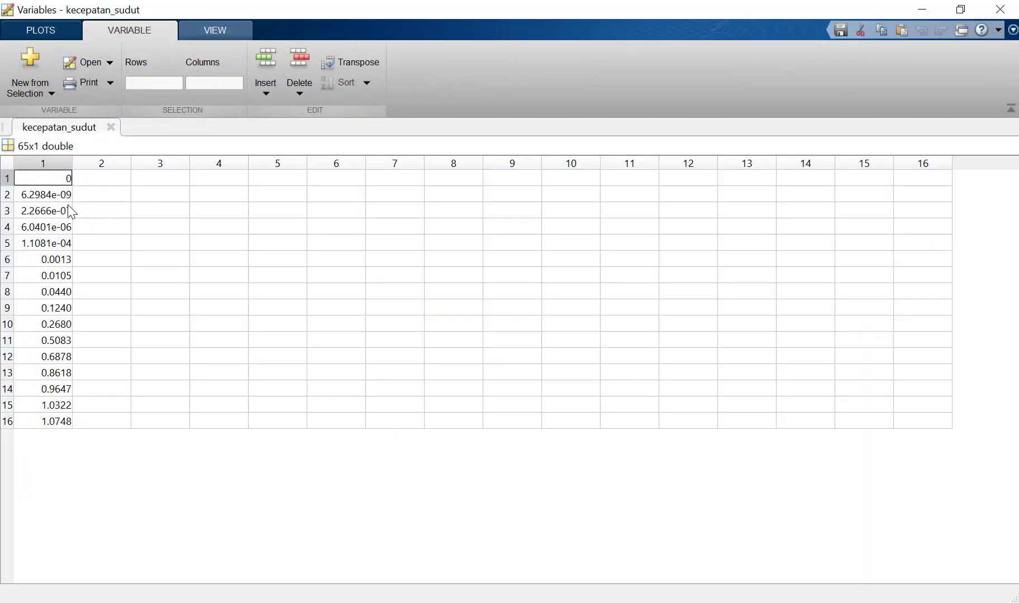
key("ctrl+Down")
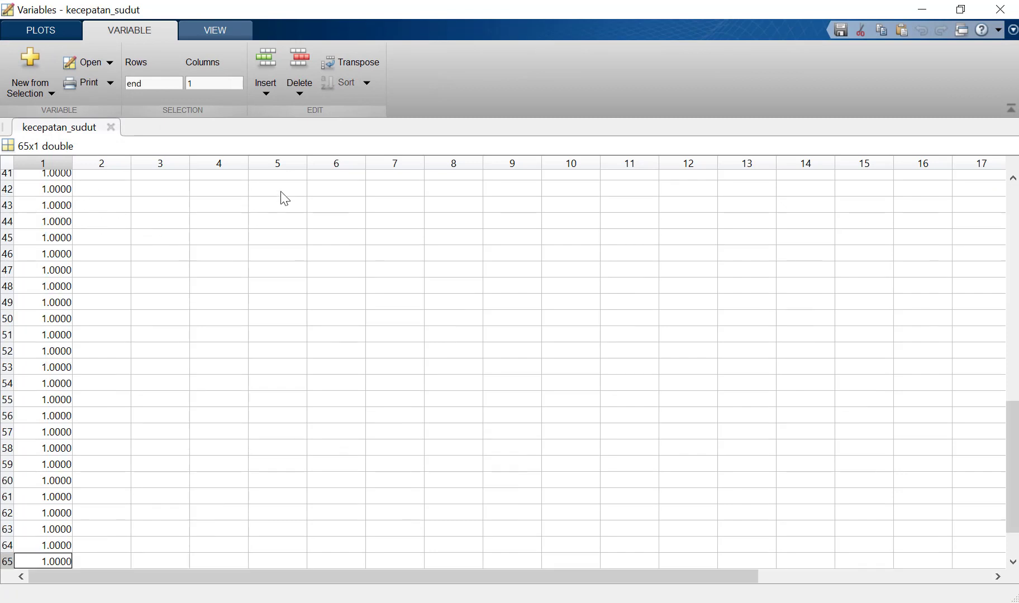
Compare the first and last rows of the kecepatan_sudut data, then close the variable.
key("ctrl+Up")
key("ctrl+Down")
key("ctrl+Up")
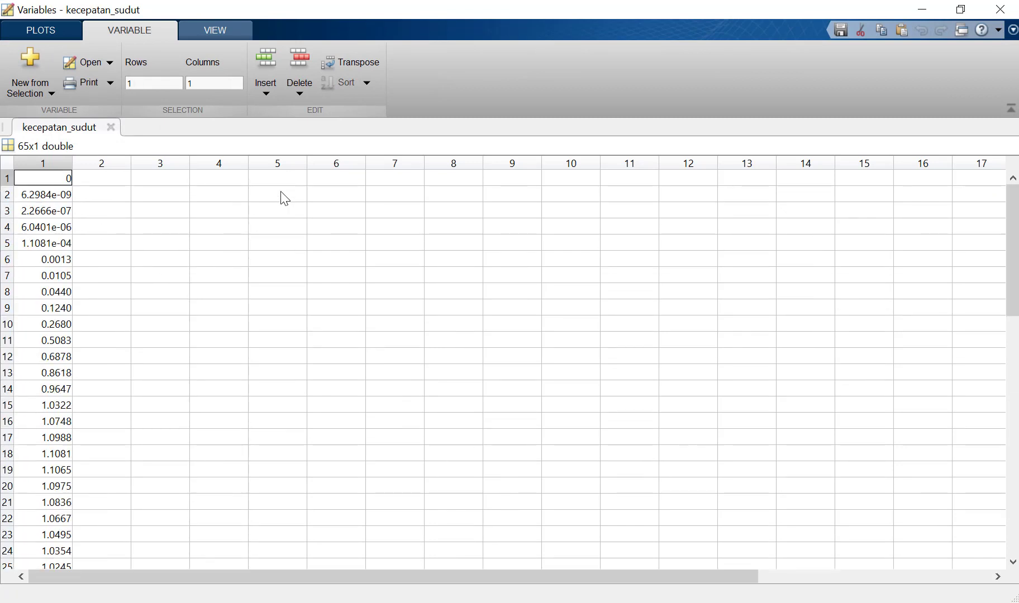
key("ctrl+Down")
left_click(1000, 9)
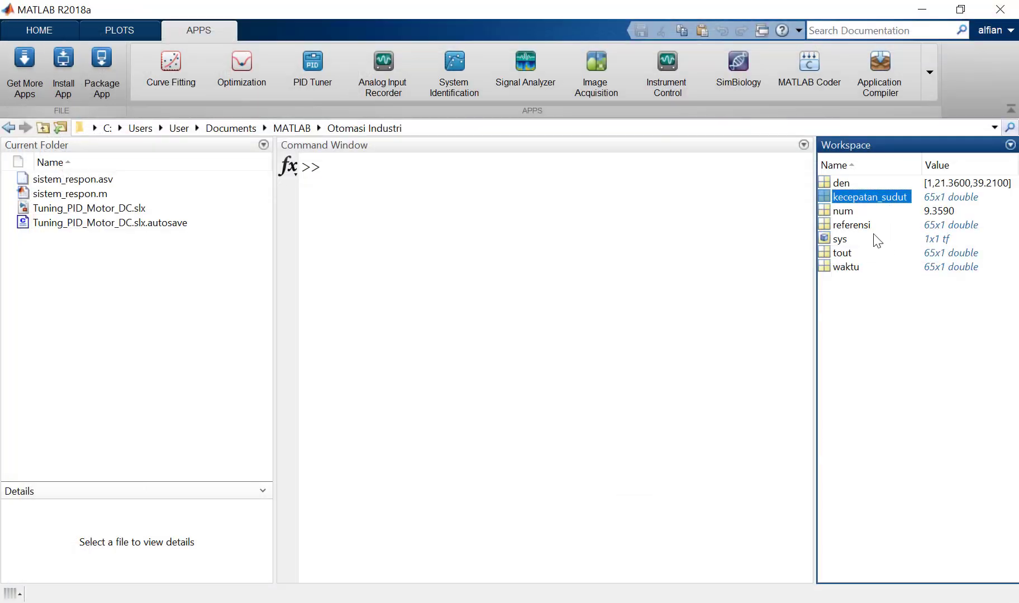
Open the waktu and referensi workspace variables in turn and inspect their first and last rows, closing each one.
double_click(847, 267)
key("ctrl+Down")
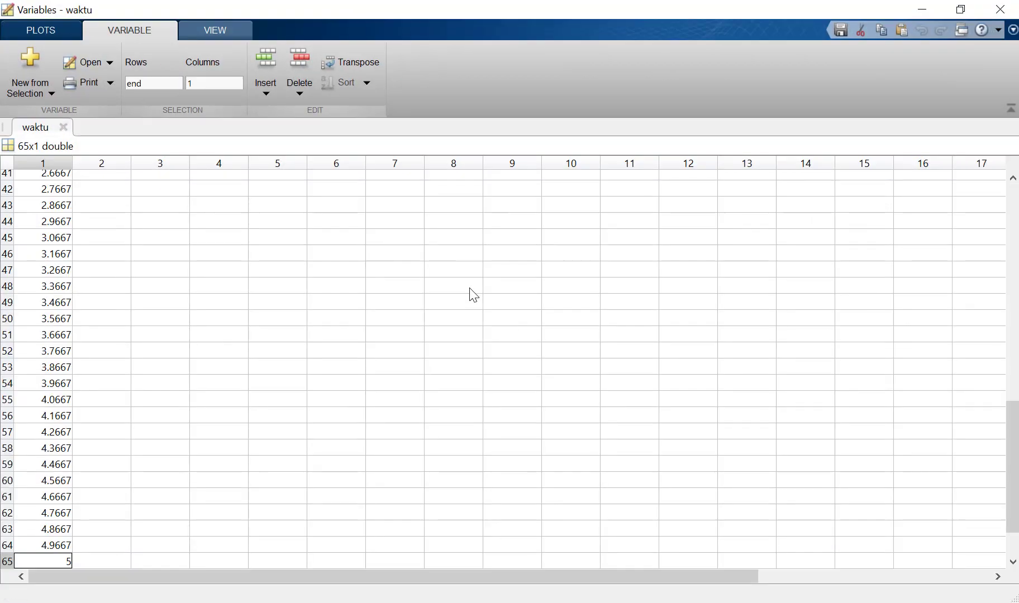
key("ctrl+Up")
left_click(1011, 8)
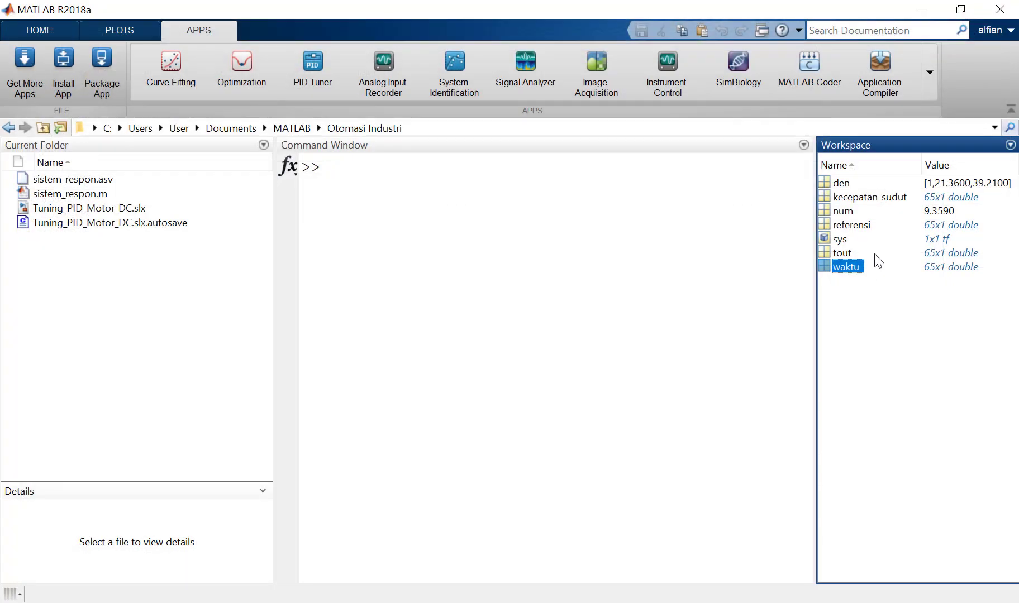
double_click(861, 228)
key("ctrl+Down")
key("ctrl+Up")
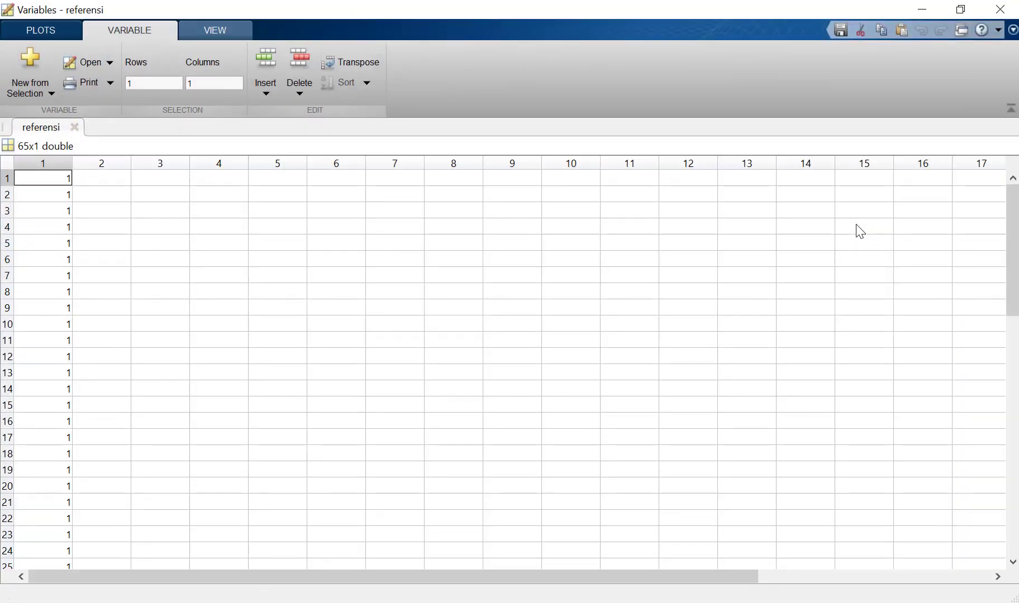
left_click(1002, 9)
Switch to the sistem_respon.m script and examine the (:,1) indexing of waktu in the var_t assignment.
key("alt+Tab")
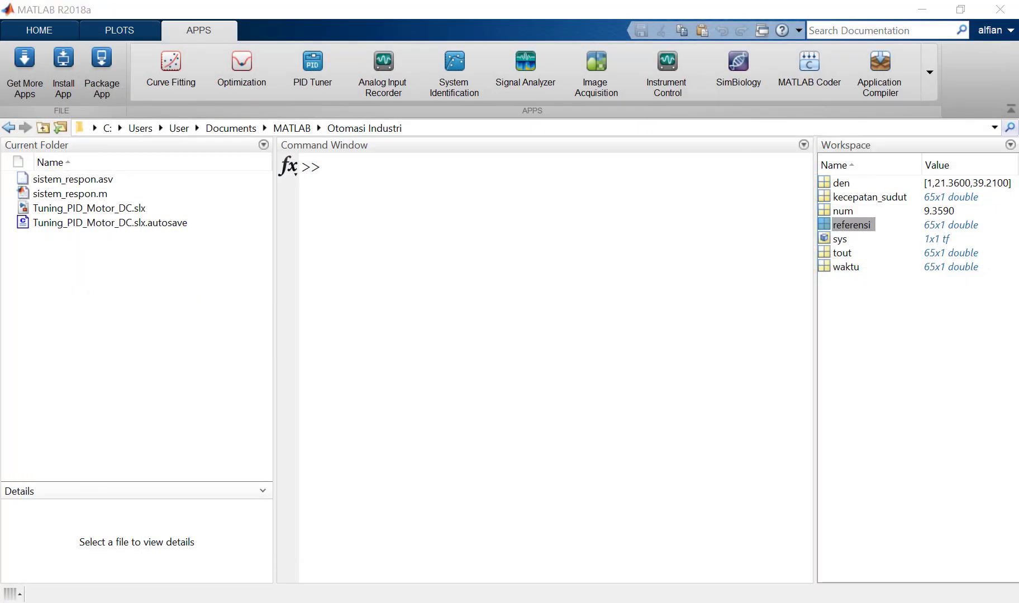
double_click(214, 215)
key("Left")
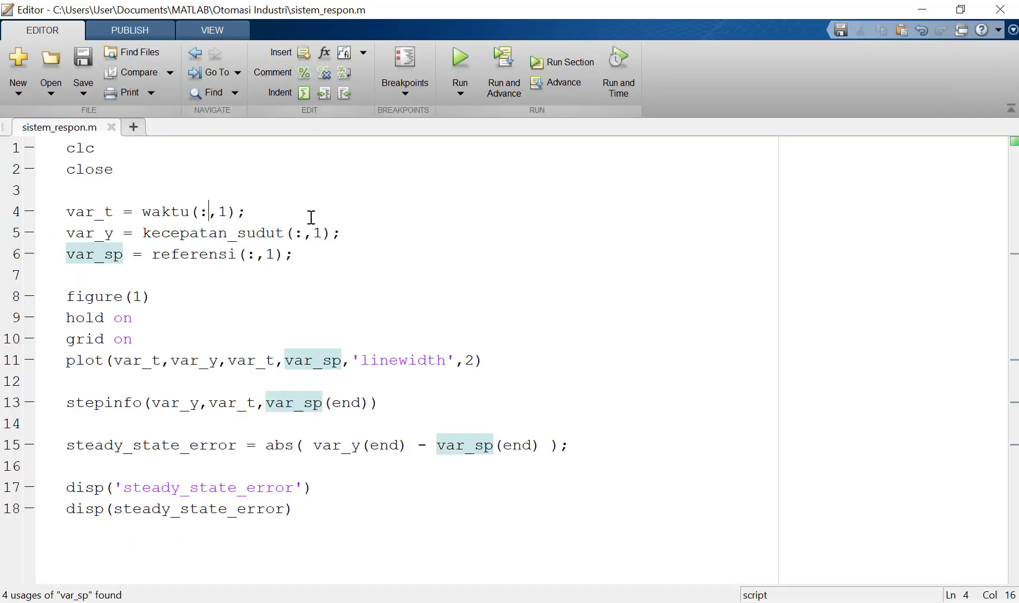
key("Right")
key("Right")
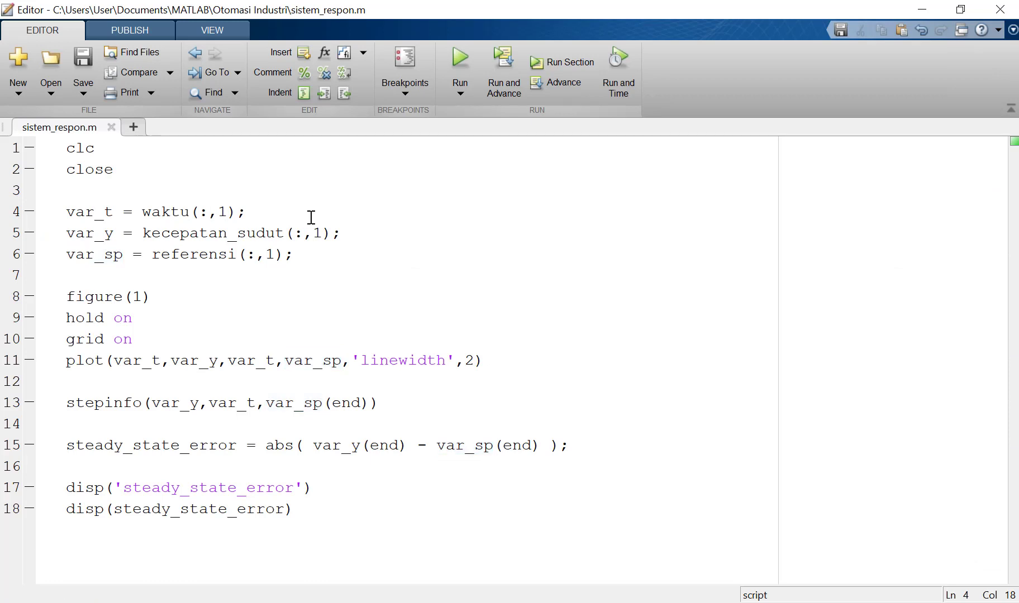
key("Left")
key("Left")
key("shift+Right")
key("shift+Right")
key("shift+Right")
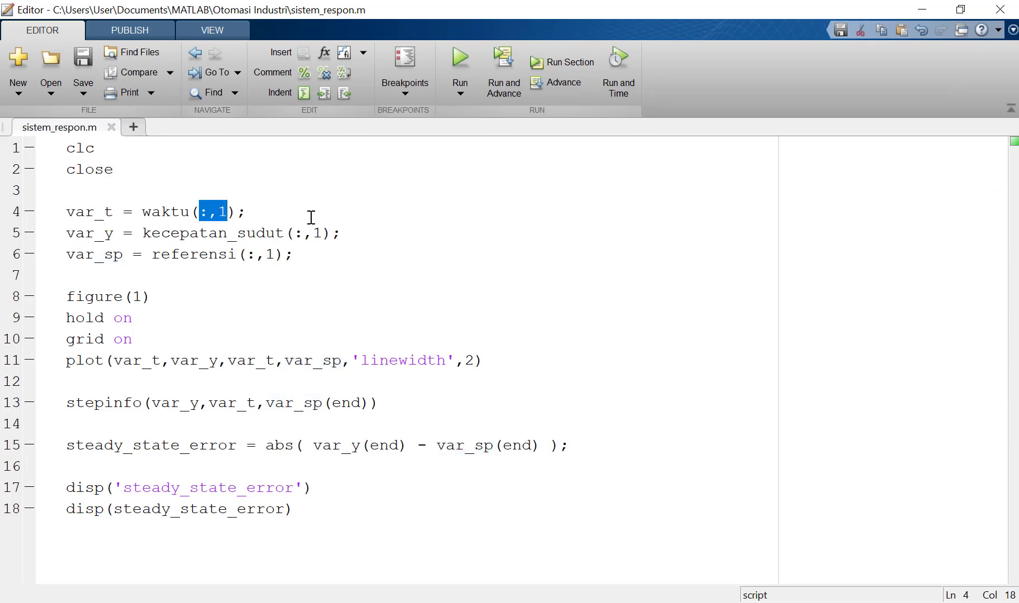
left_click(231, 277)
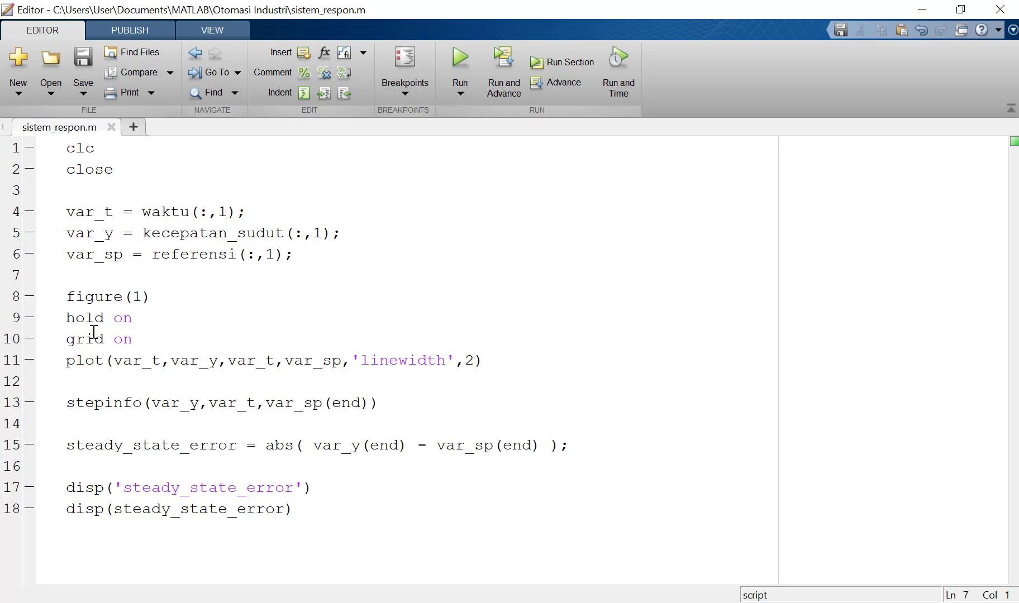
Examine the figure(1), hold on and grid on lines and the variable pairs passed to the plot call.
left_click_drag(151, 296, 55, 297)
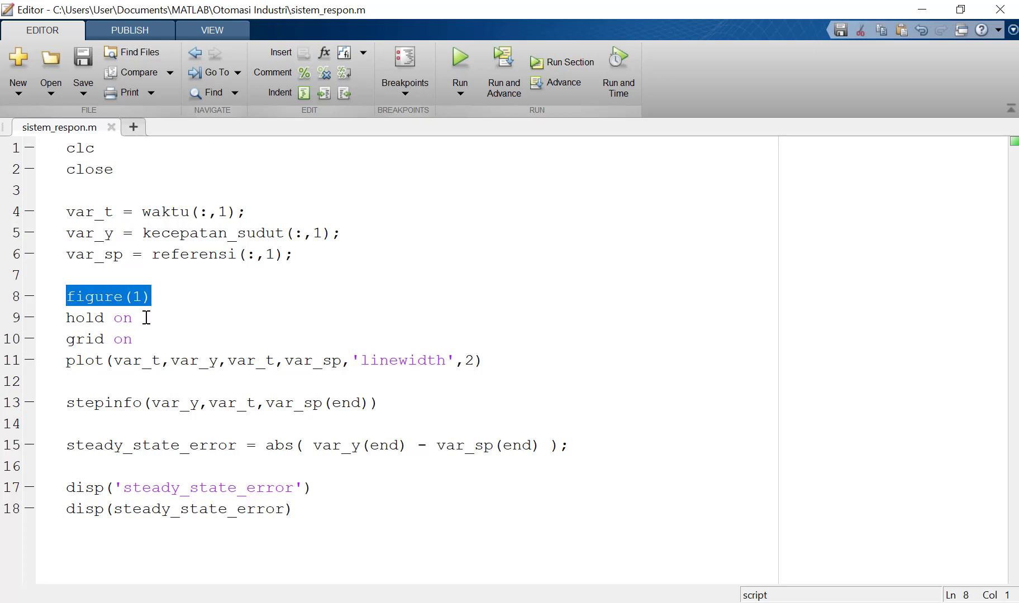
left_click_drag(146, 317, 52, 318)
left_click_drag(148, 341, 57, 340)
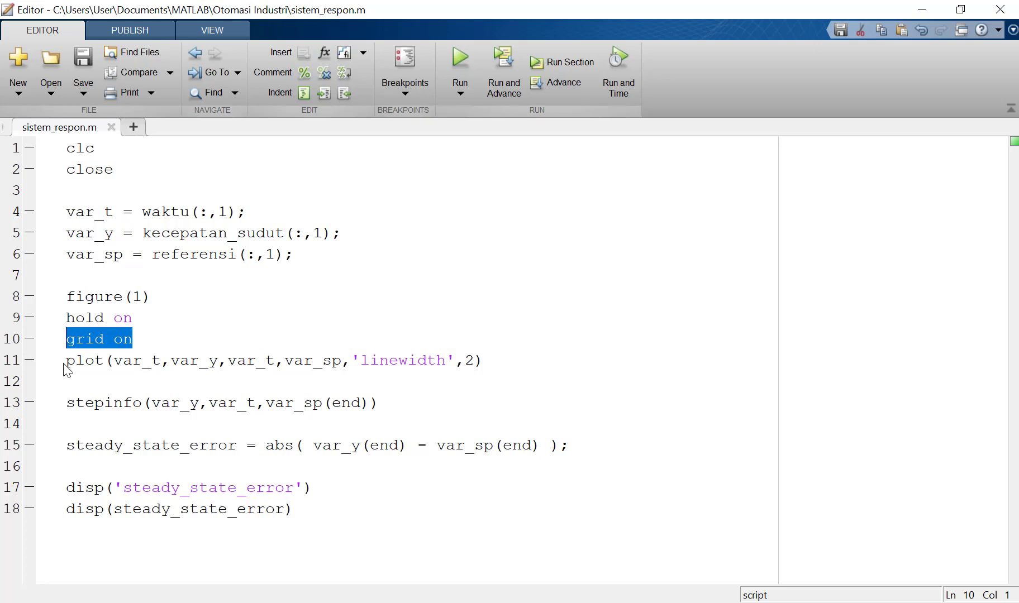
left_click(115, 360)
left_click_drag(115, 360, 343, 363)
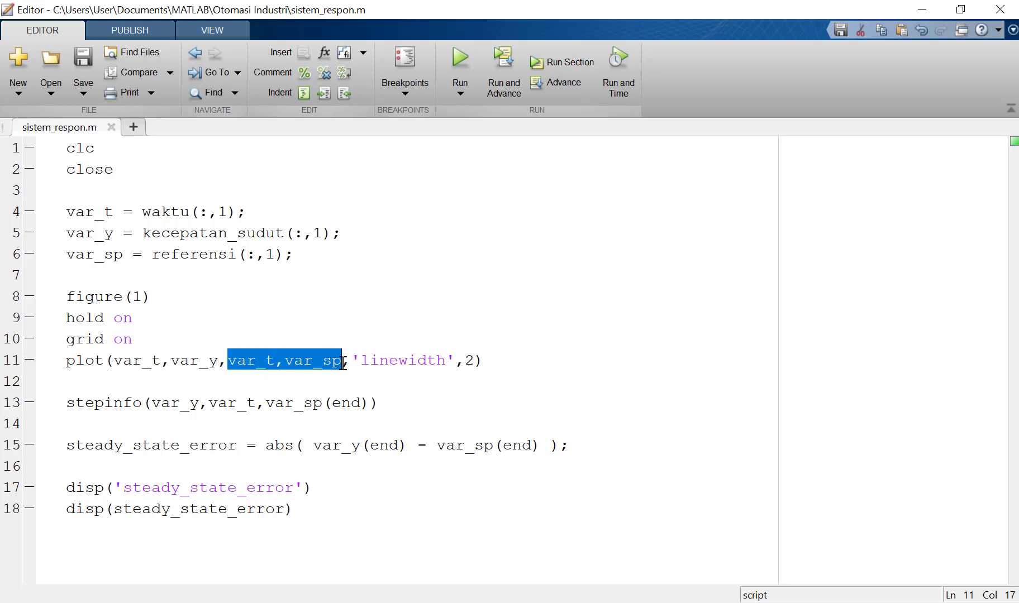
Split the plot call after var_y, starting a separate plot( call on a new line for var_t and var_sp.
key("Left")
key("BackSpace")
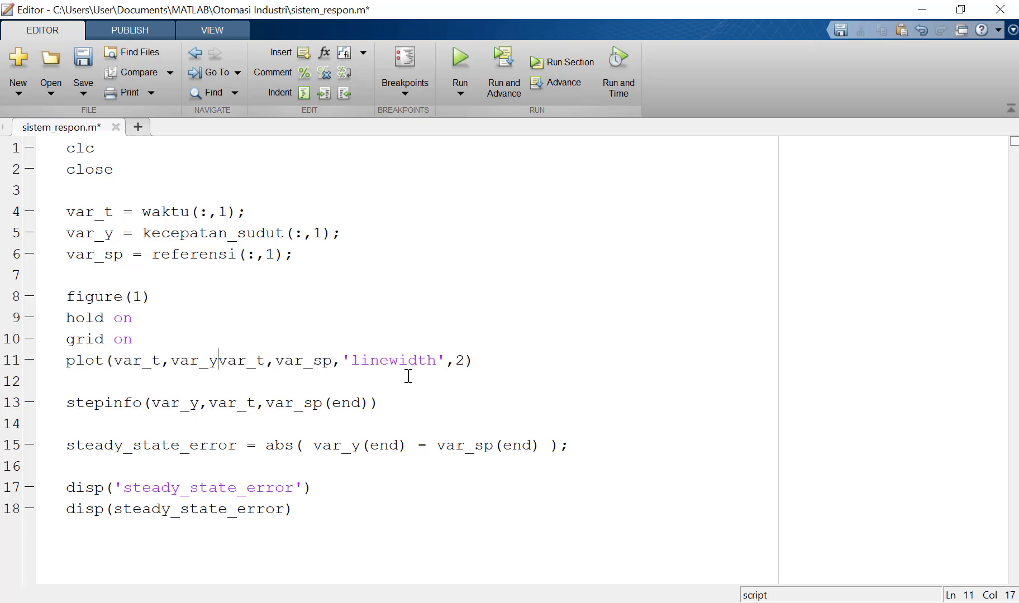
key("Return")
type("plot(")
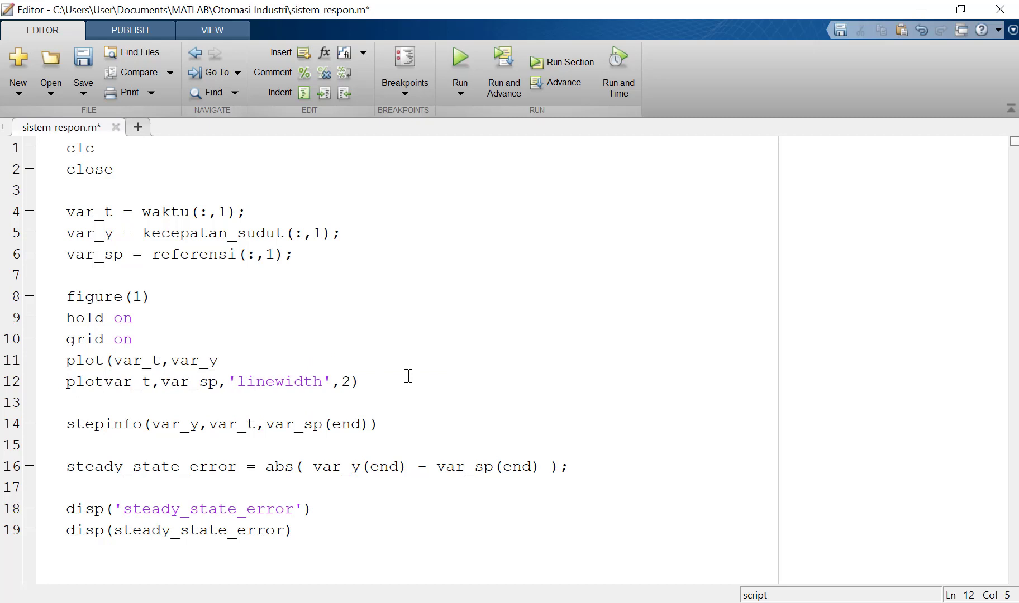
key("Left")
Copy the ,'linewidth',2 arguments from the var_sp plot into the var_y plot call and close its parenthesis.
left_click(360, 381)
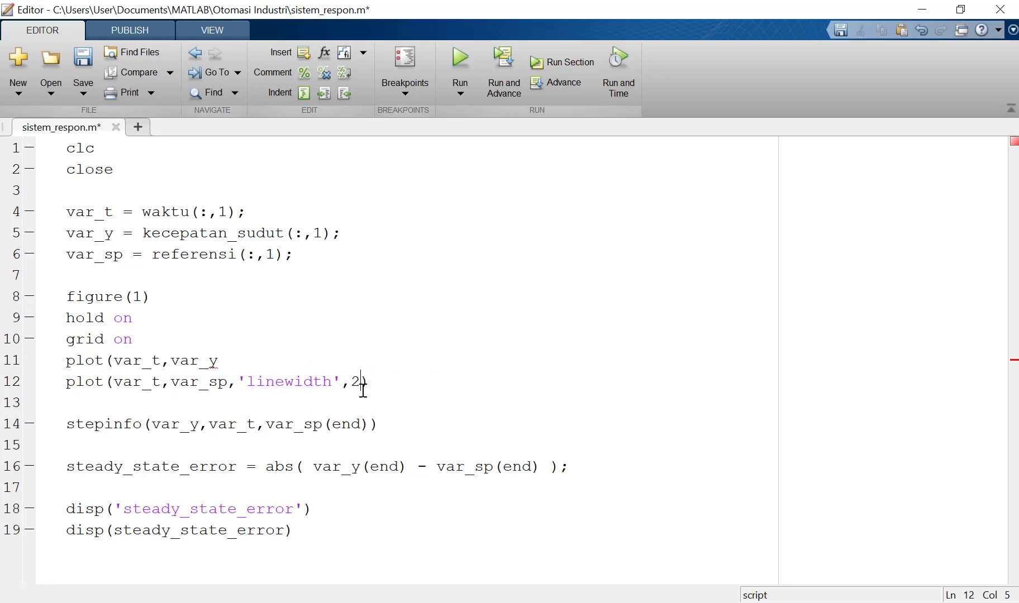
key("shift+Left")
key("shift+Left")
key("shift+Left")
key("shift+Left")
key("shift+Left")
key("shift+Left")
key("shift+Left")
key("shift+Left")
key("shift+Left")
key("shift+Left")
key("shift+Left")
key("shift+Left")
key("shift+Left")
key("shift+Left")
key("ctrl+c")
key("Up")
key("ctrl+v")
type(")")
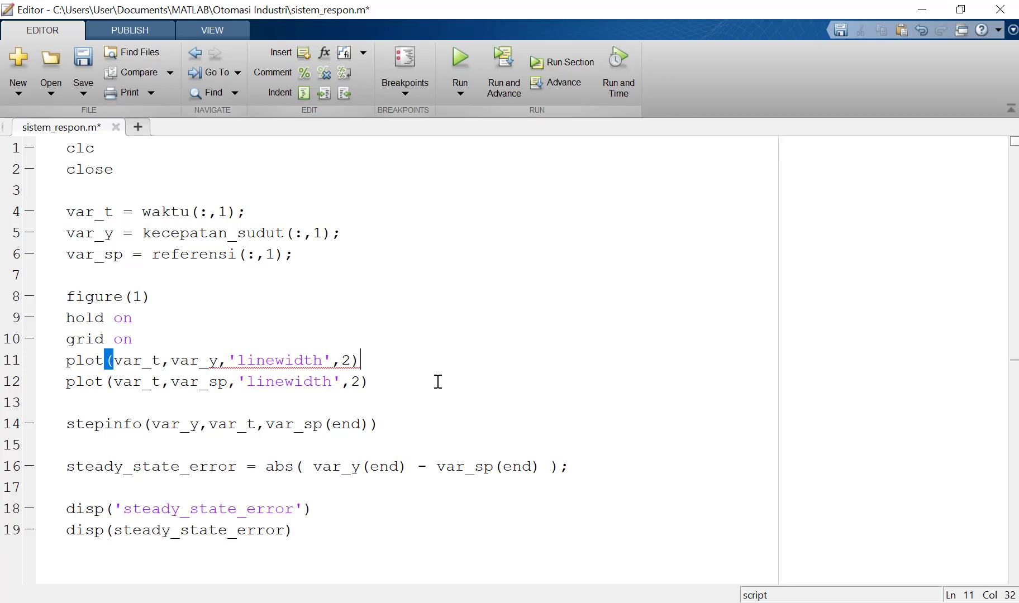
left_click(414, 347)
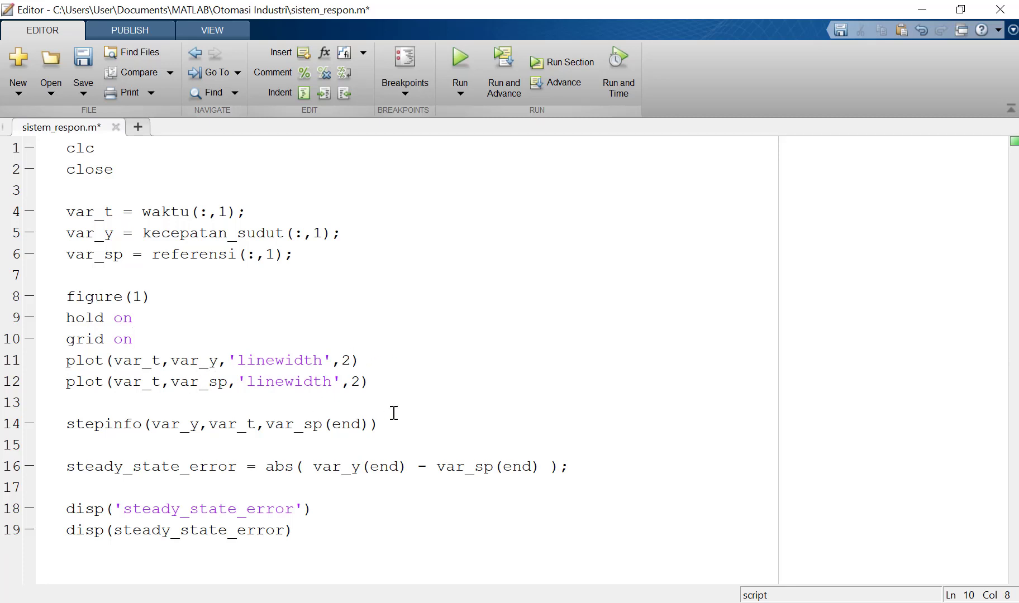
Move the plot(var_t,var_sp,'linewidth',2) line above the var_y plot line, directly below grid on.
left_click_drag(366, 382, 61, 381)
key("ctrl+c")
key("BackSpace")
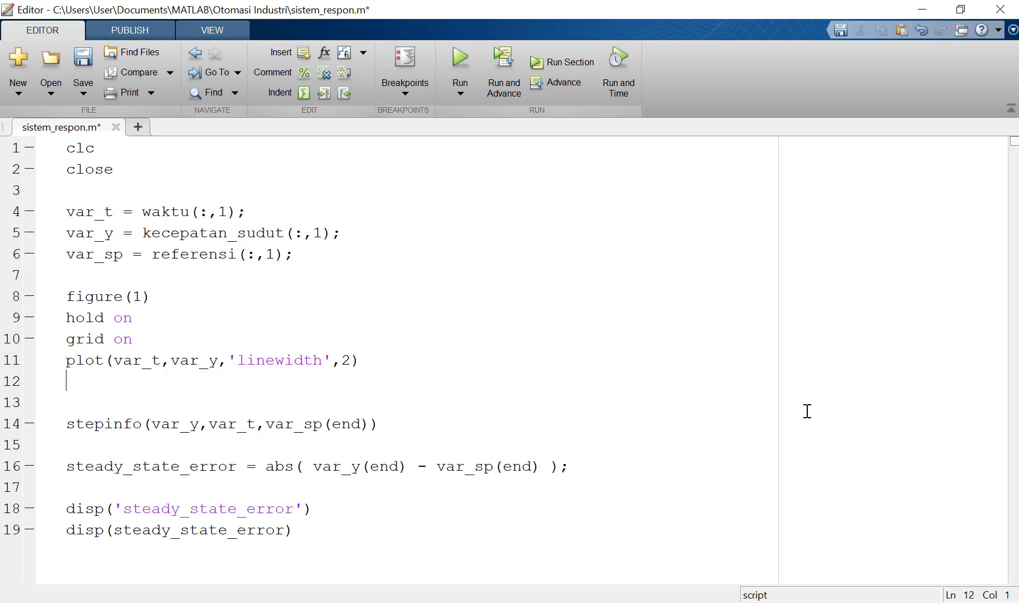
key("BackSpace")
key("Up")
key("Return")
key("ctrl+v")
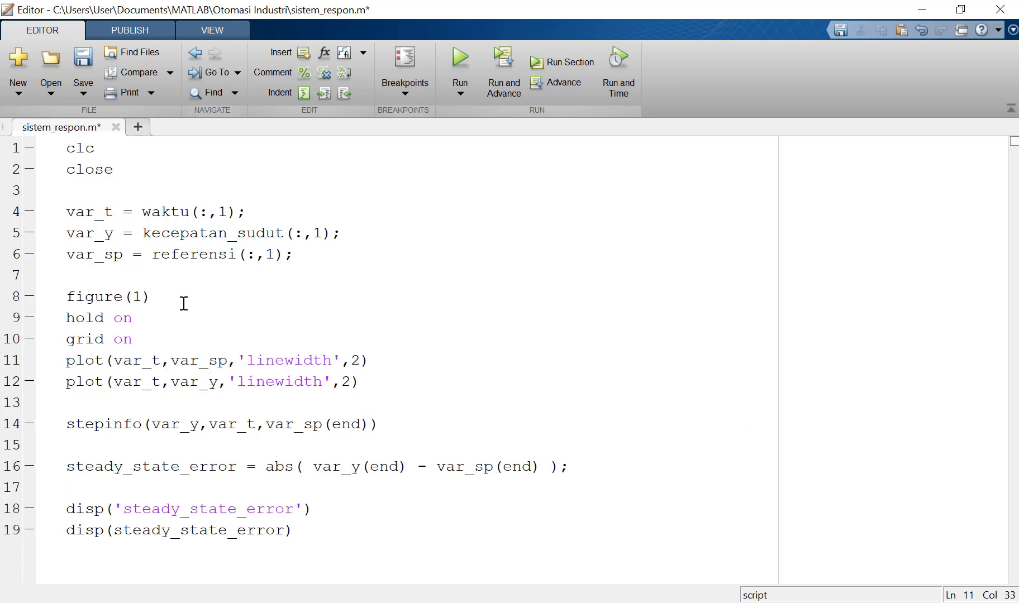
Review the figure(1) and hold on lines together with the two separate plot calls.
left_click_drag(168, 297, 45, 297)
left_click_drag(138, 318, 28, 321)
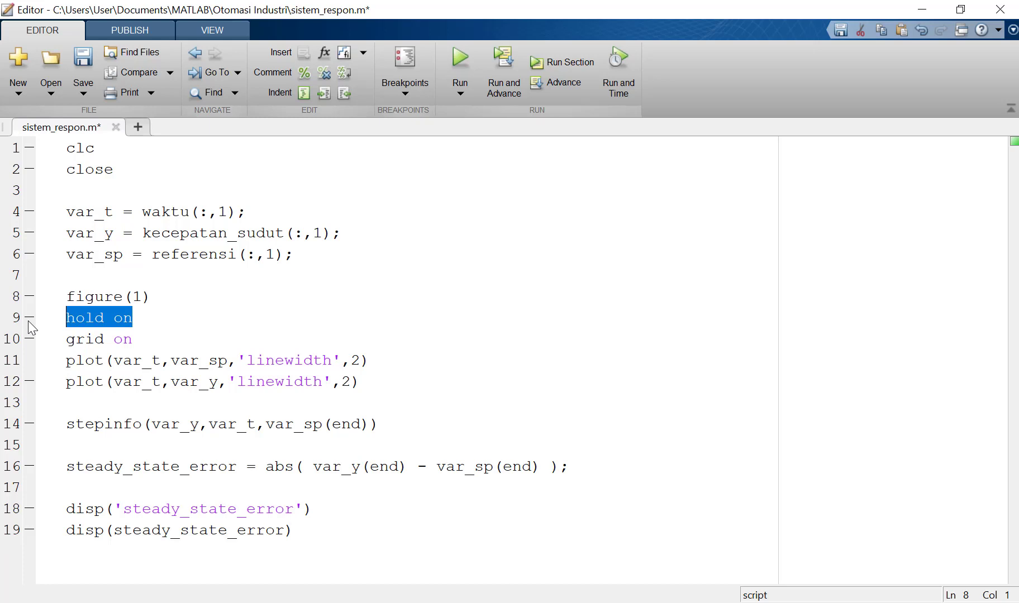
left_click(132, 316)
left_click_drag(132, 316, 57, 316)
left_click(362, 383)
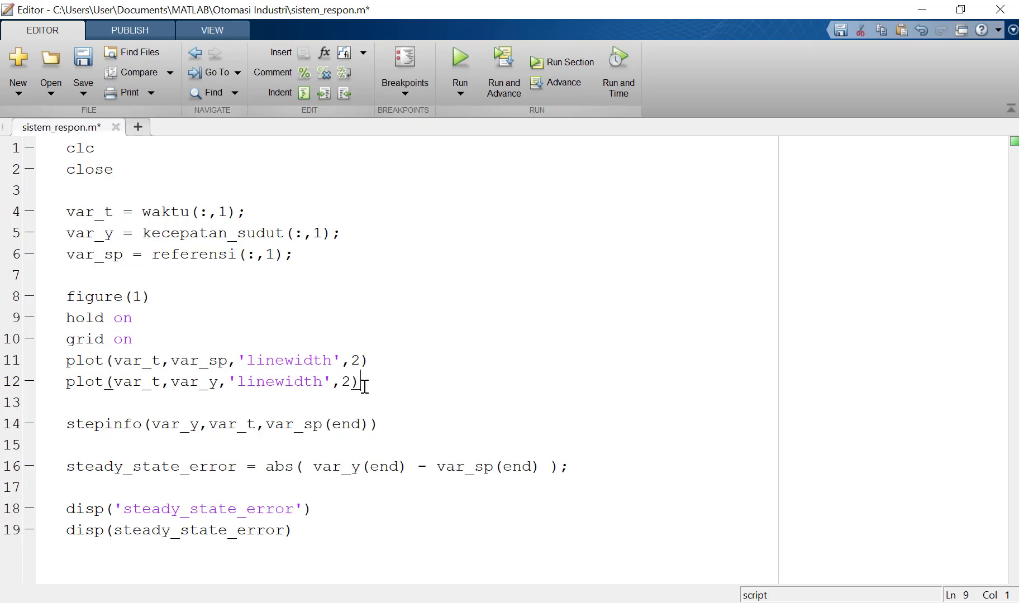
left_click_drag(396, 357, 49, 357)
left_click(515, 374)
Examine the stepinfo call and its arguments var_y, var_t and var_sp(end).
triple_click(62, 432)
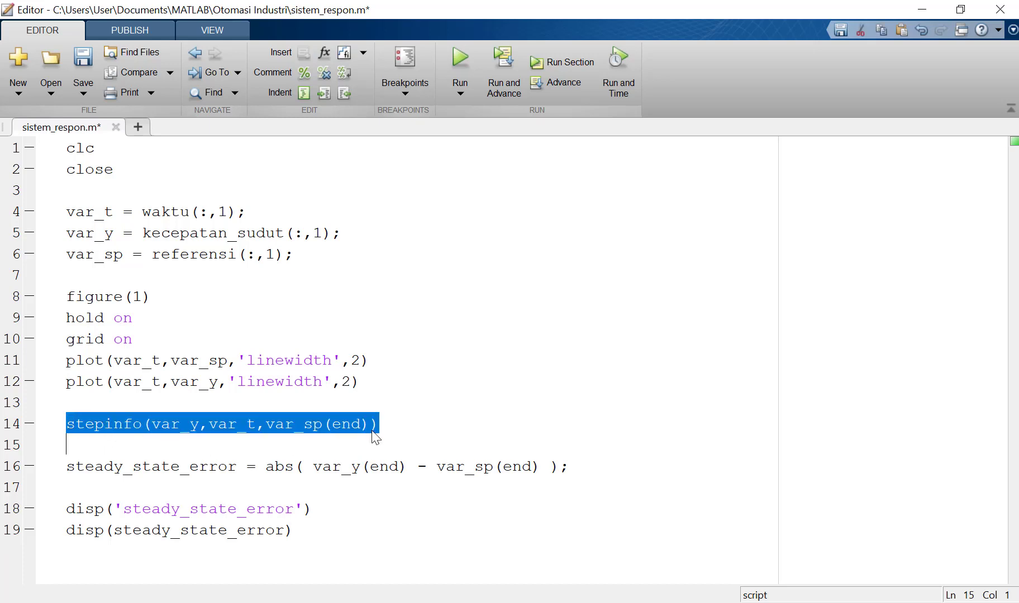
left_click(405, 428)
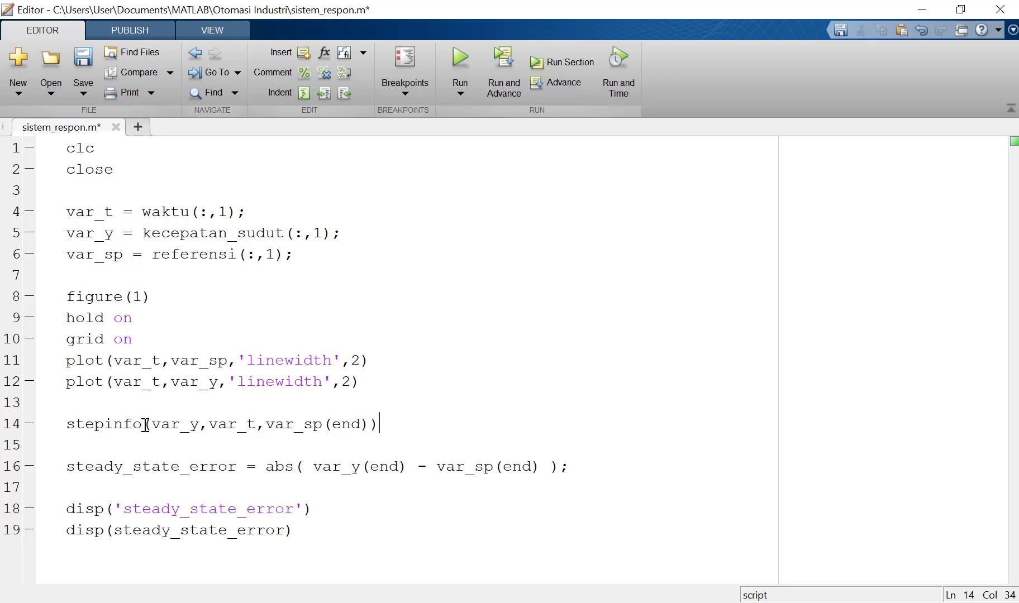
left_click_drag(145, 426, 49, 433)
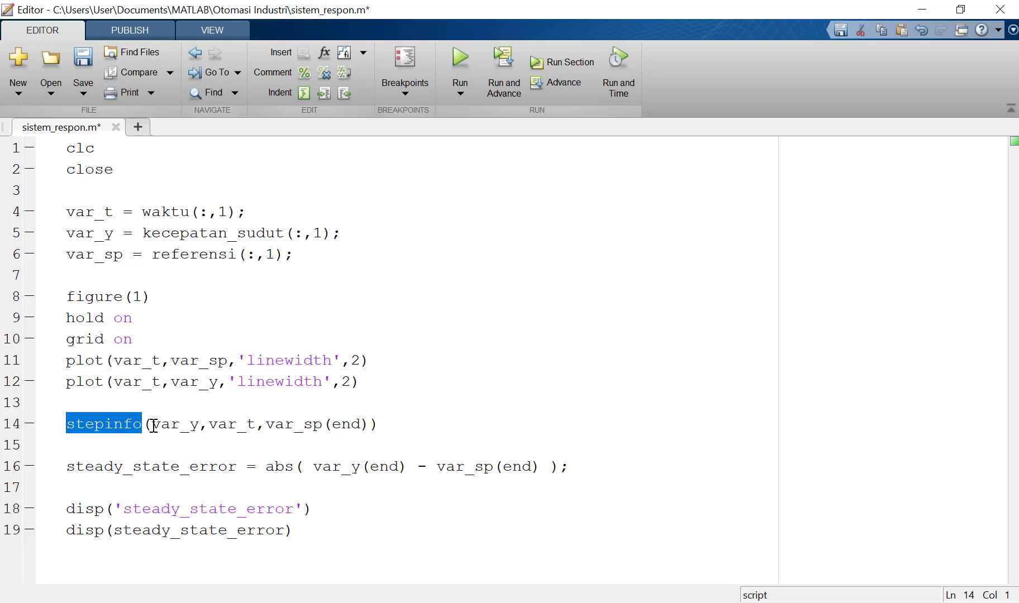
left_click_drag(153, 425, 363, 423)
left_click(272, 425)
left_click(350, 425)
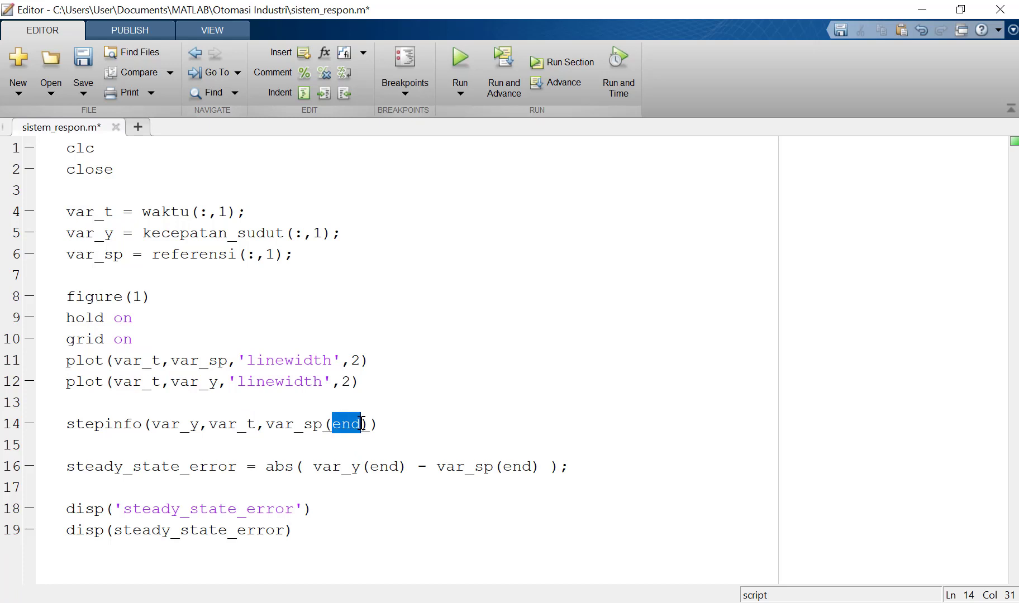
Examine the steady_state_error formula with abs and the two disp lines that output it.
left_click(295, 467)
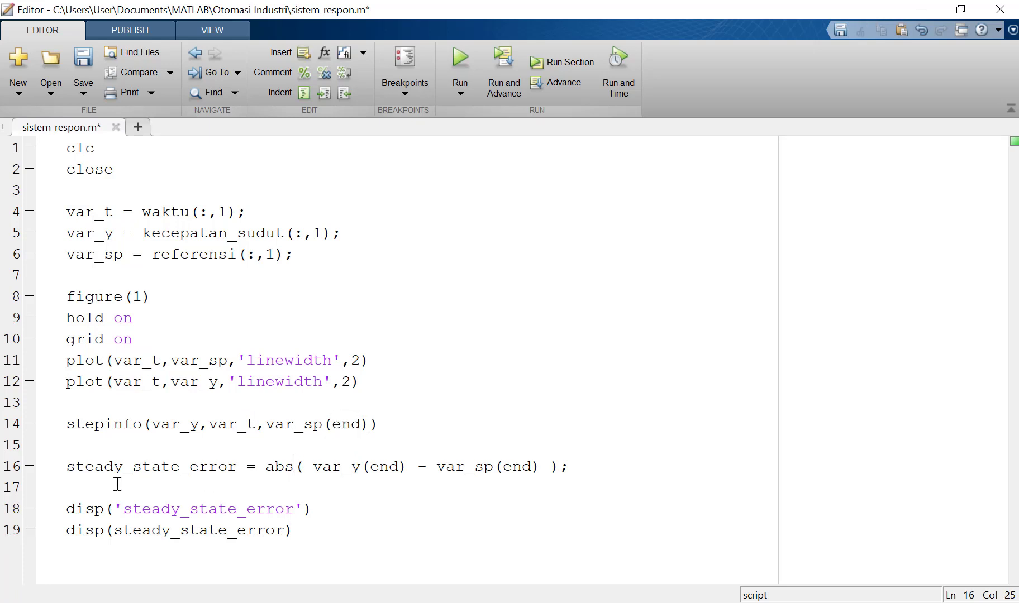
left_click_drag(71, 469, 551, 466)
left_click(373, 526)
left_click_drag(338, 528, 66, 507)
left_click(309, 539)
Run sistem_respon.m, minimize the script editor, and shrink and place Figure 1 beside the Command Window results.
left_click(462, 66)
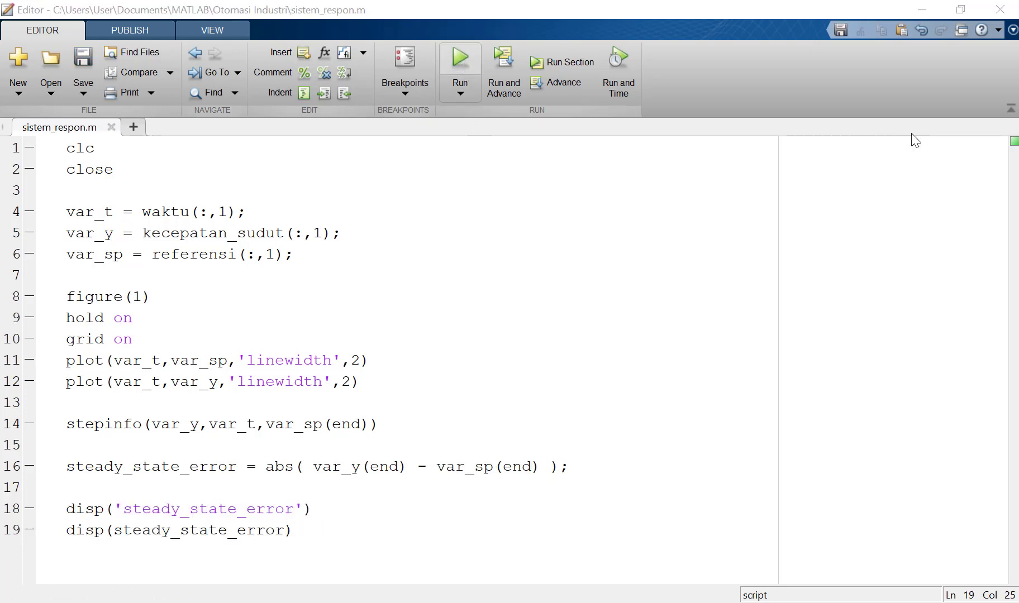
left_click(923, 10)
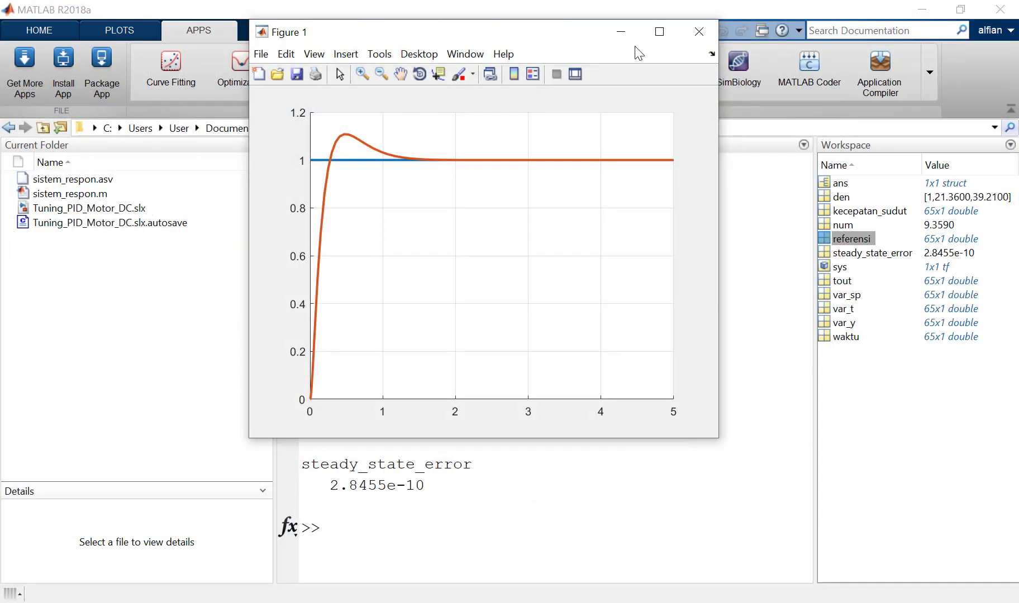
left_click_drag(511, 35, 636, 104)
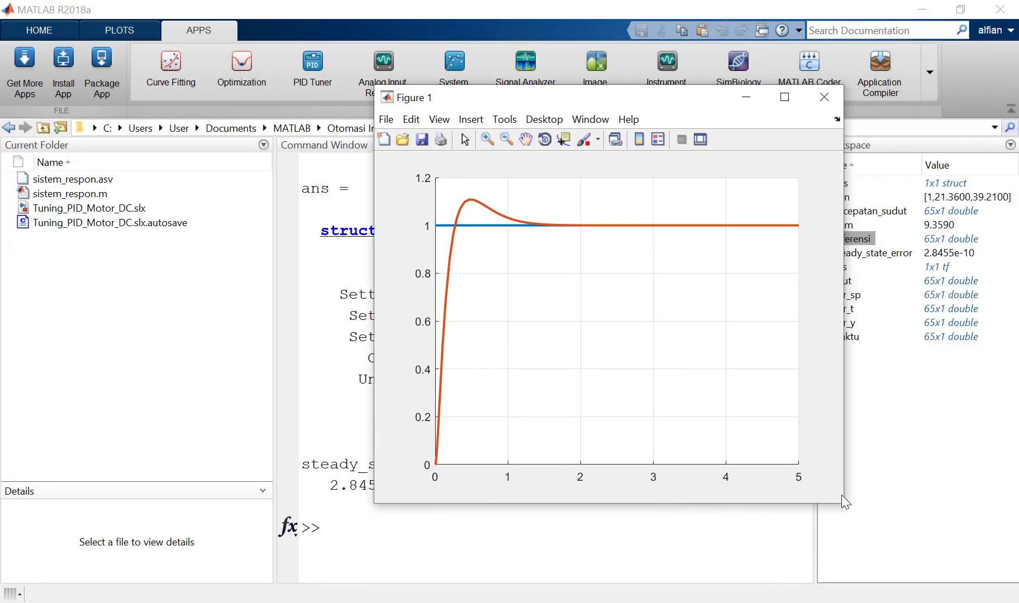
left_click_drag(840, 503, 693, 487)
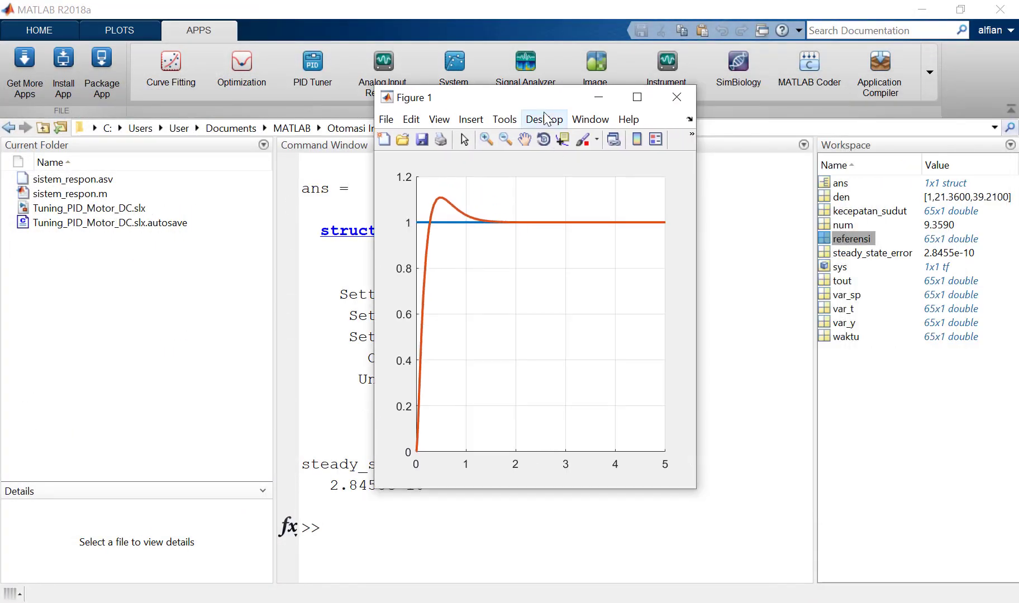
left_click_drag(539, 110, 726, 183)
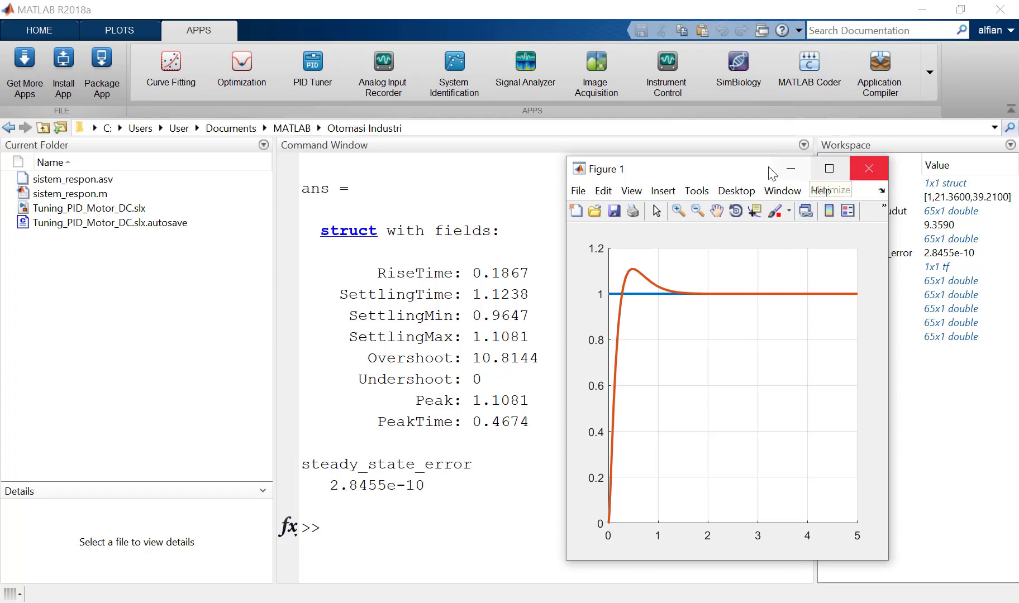
left_click_drag(756, 160, 791, 128)
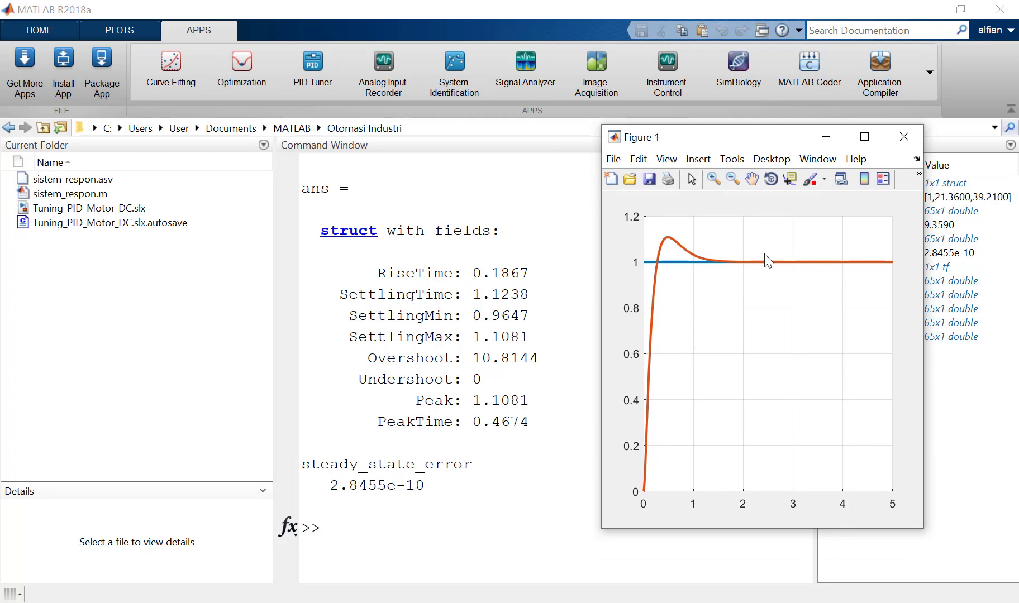
Close Figure 1, return to sistem_respon.m, and insert blank lines between the second plot call and the stepinfo call.
left_click(904, 136)
key("alt+Tab")
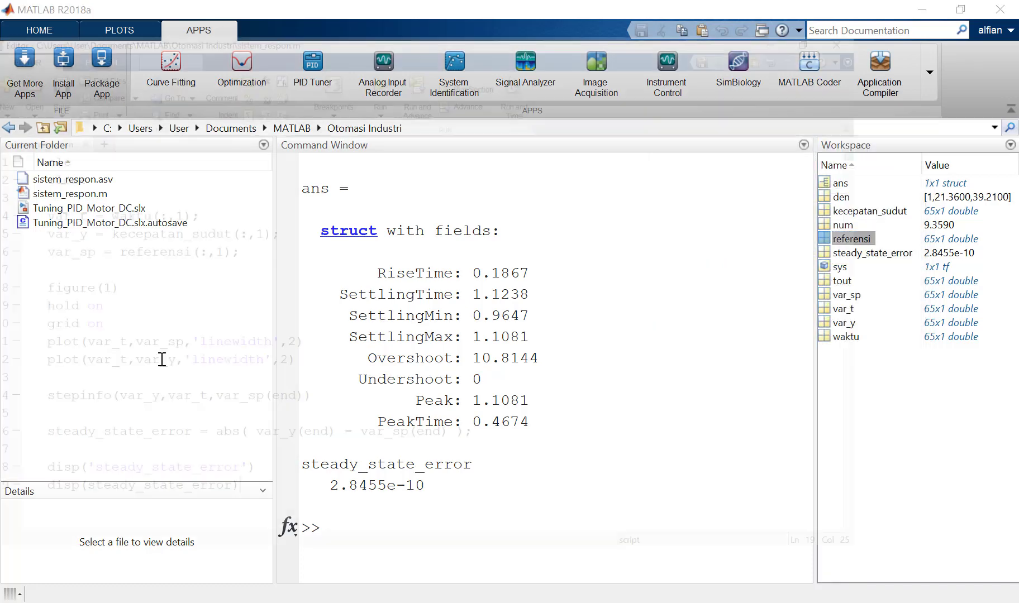
key("Return")
key("Return")
key("BackSpace")
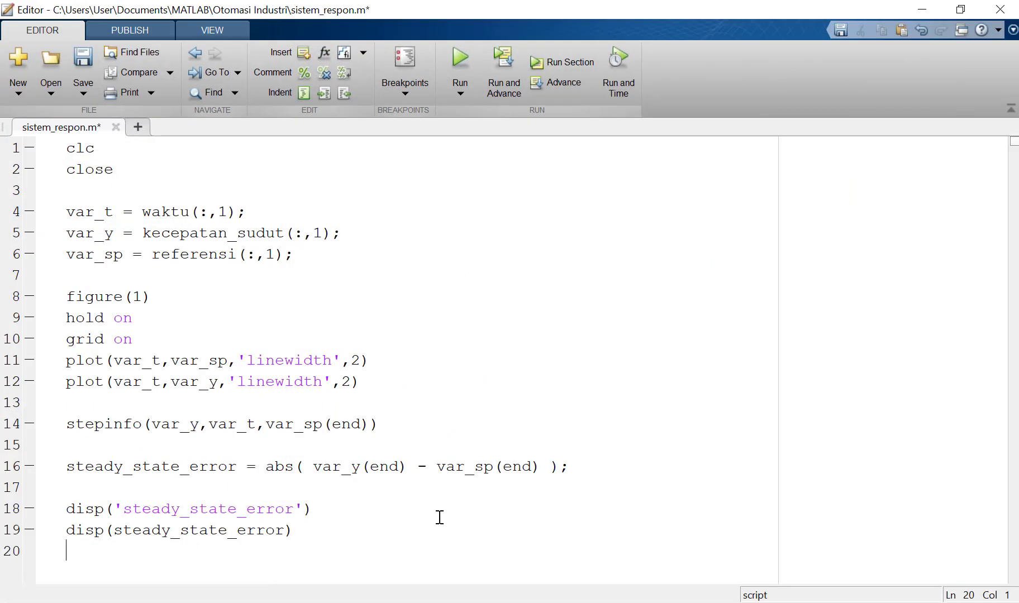
key("Up")
key("Up")
key("Return")
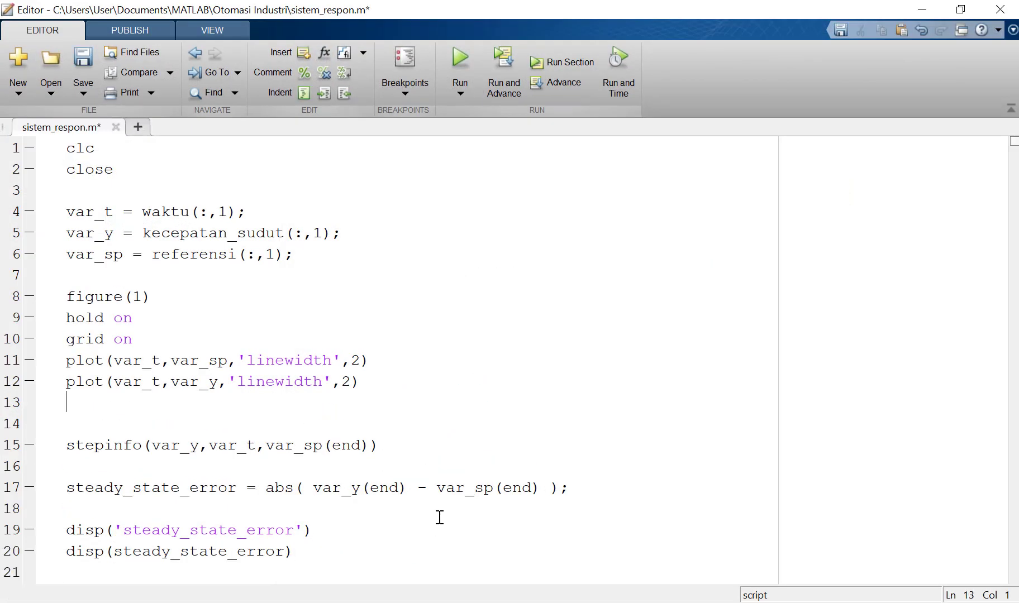
key("Return")
key("Up")
Add a legend command below the plot calls with the labels 'Referensi' and 'Kecepatan Sudut'.
type("legend")
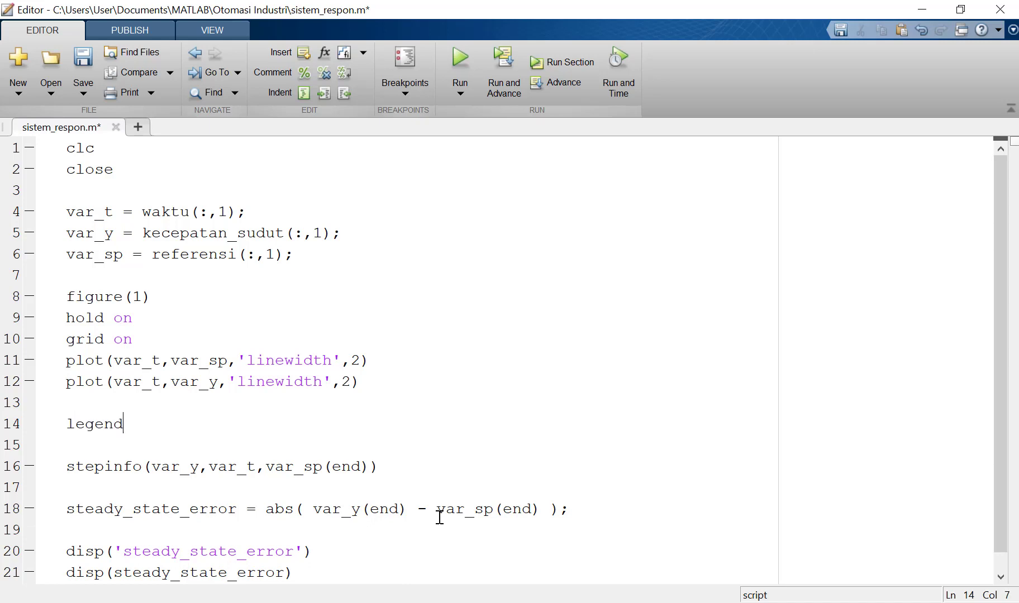
type("(")
type("'")
type("Se")
key("BackSpace")
key("BackSpace")
type("Referensi'")
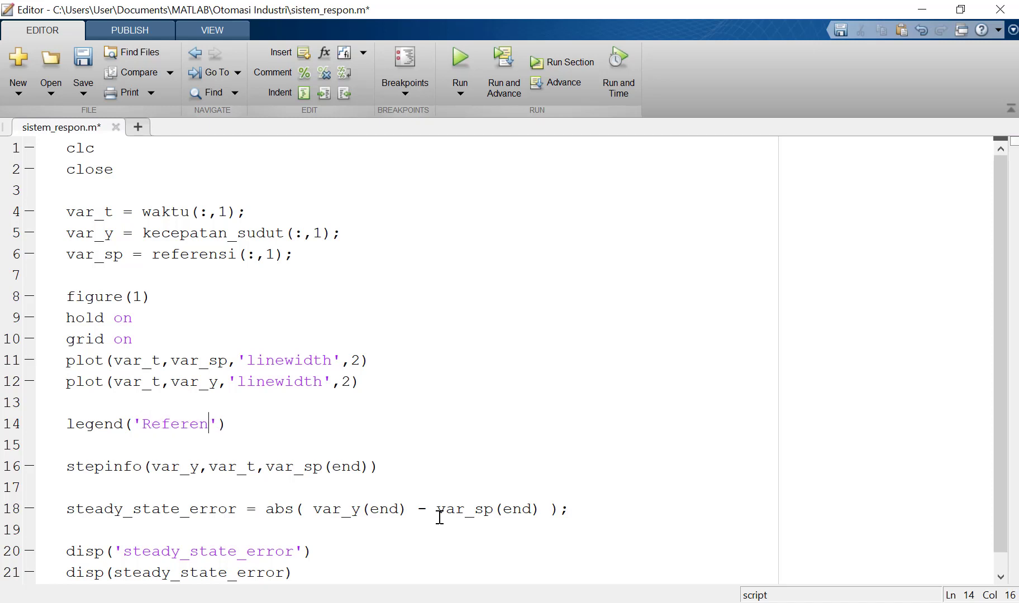
type(",")
type("'")
type("Kecepa")
type("tan Sudut")
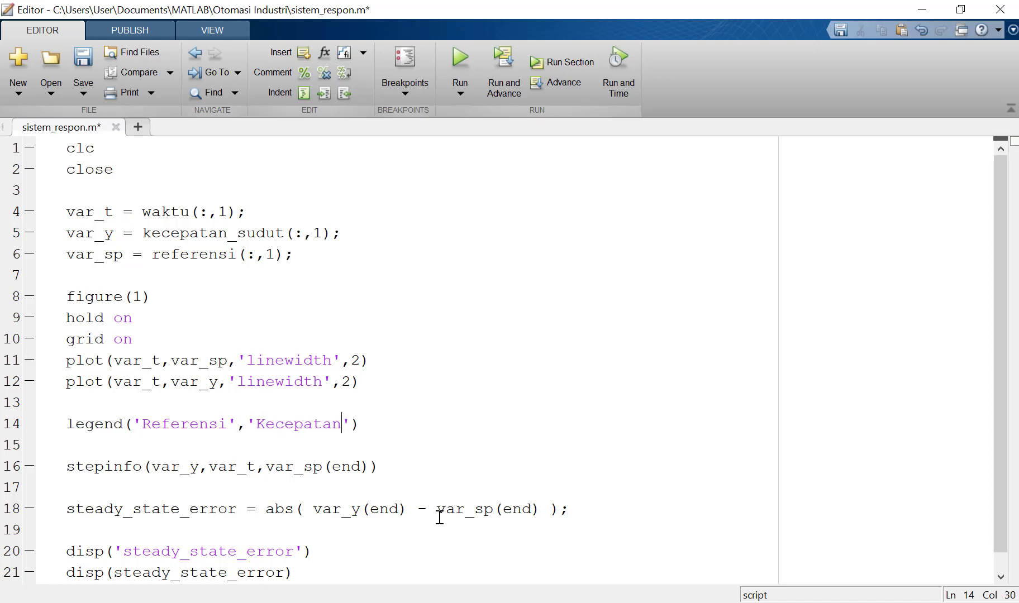
Replace the second label in the legend command with 'Respon'.
key("ctrl+shift+Left")
key("ctrl+shift+Left")
type("Se")
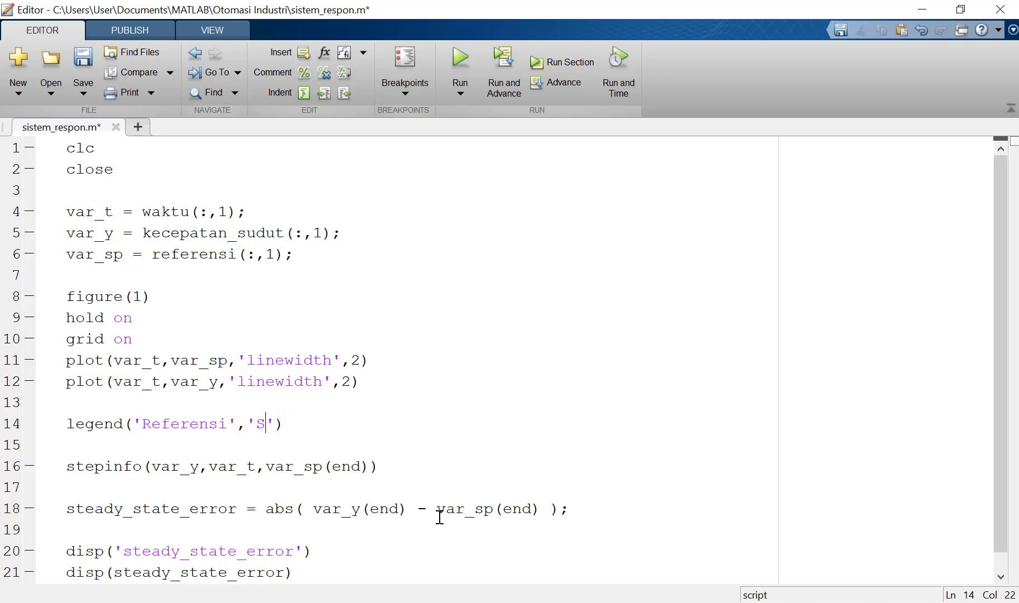
key("BackSpace")
key("BackSpace")
type("Res")
type("pond")
key("ctrl+s")
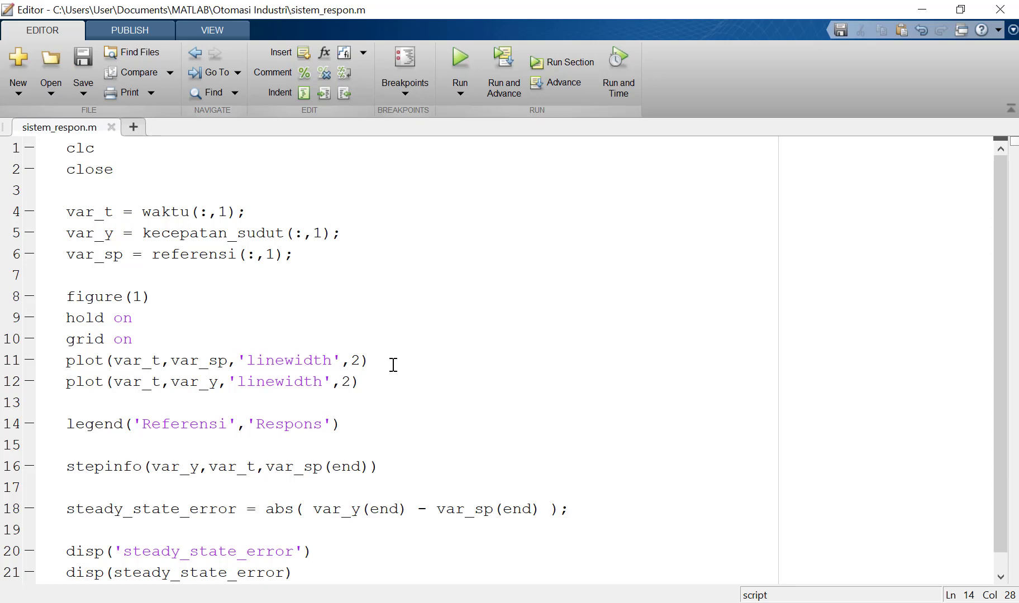
key("BackSpace")
Remove the empty last line after disp(steady_state_error) and save sistem_respon.m.
key("ctrl+a")
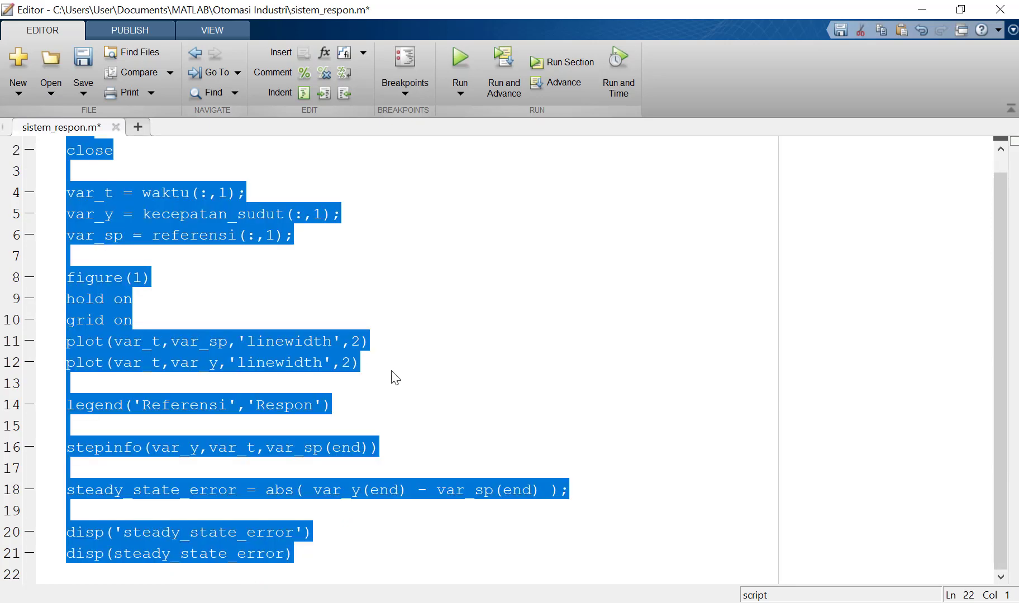
left_click(392, 372)
key("ctrl+s")
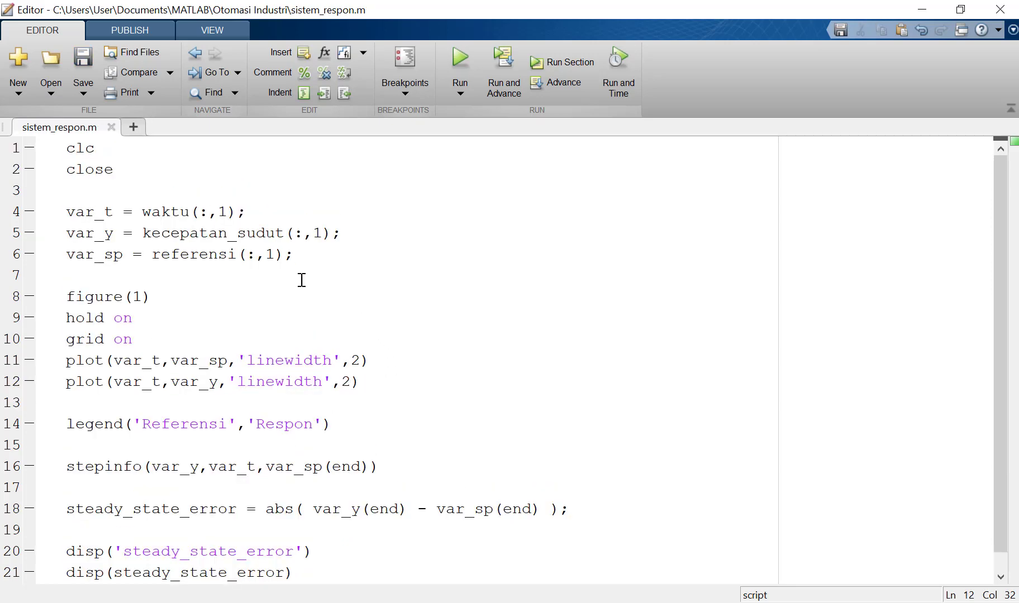
left_click(289, 577)
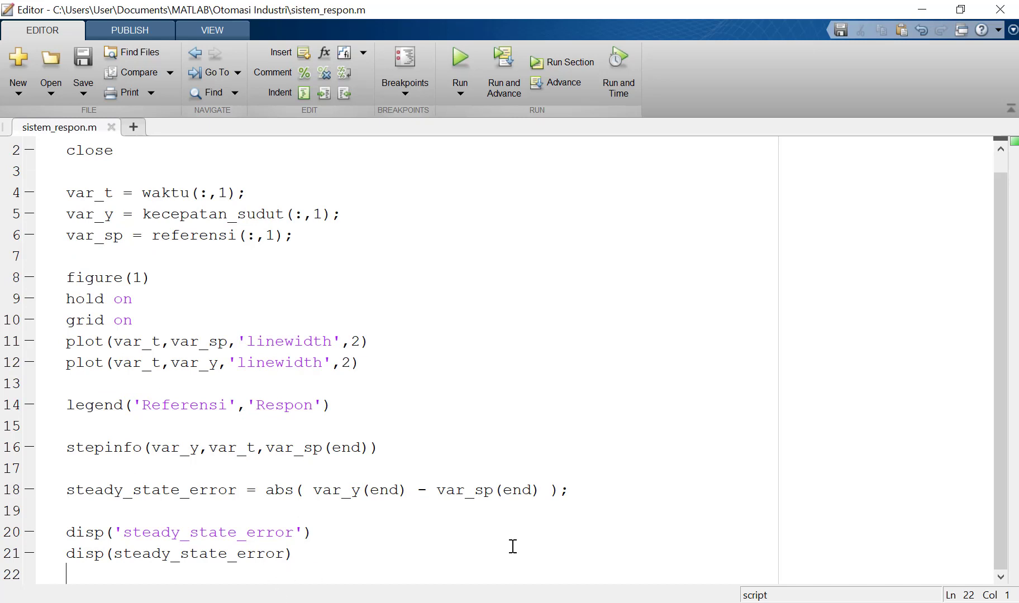
key("BackSpace")
key("ctrl+s")
Run sistem_respon.m, shift Figure 1 aside, and move its legend into the empty area below the response curves.
left_click(461, 56)
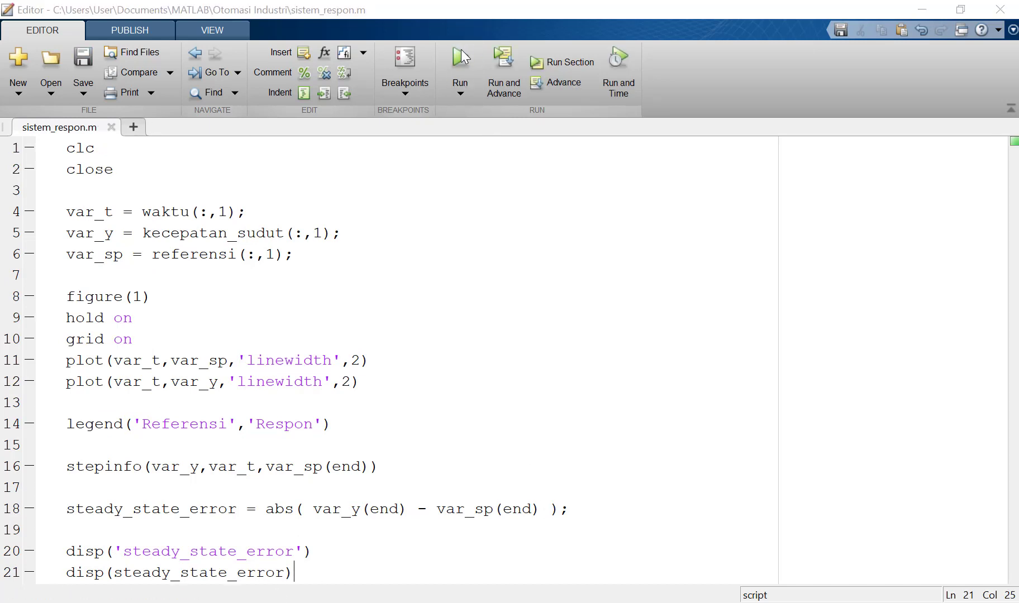
left_click_drag(517, 26, 746, 36)
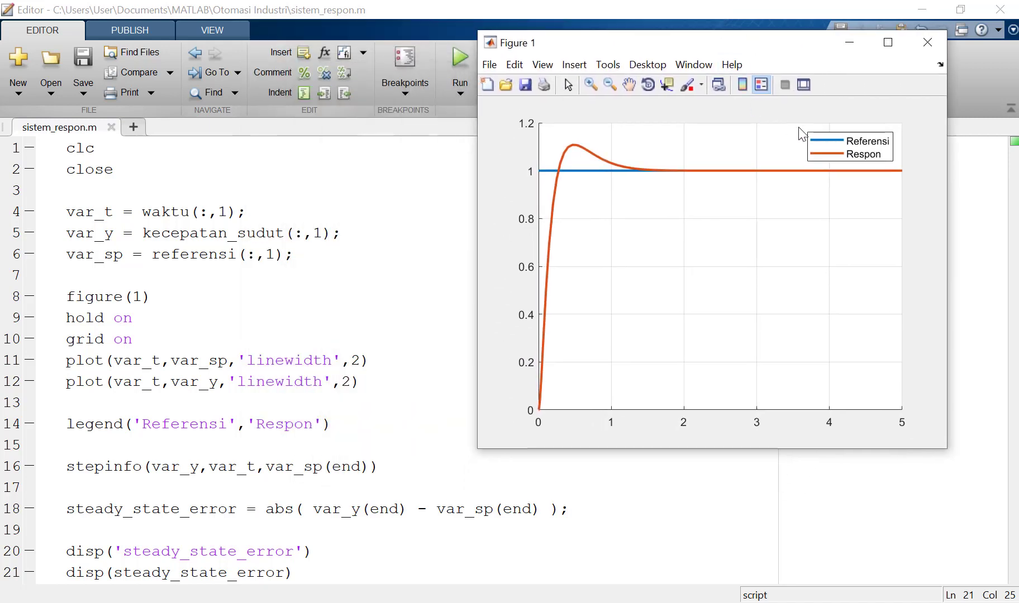
left_click_drag(823, 157, 782, 345)
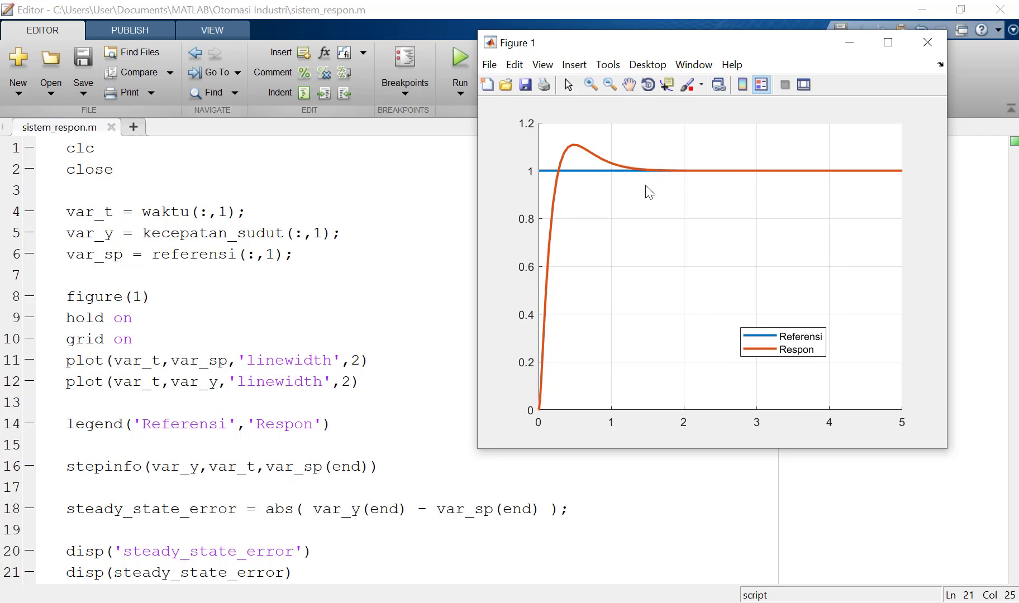
Open Word 2016 and create a blank document.
key("super")
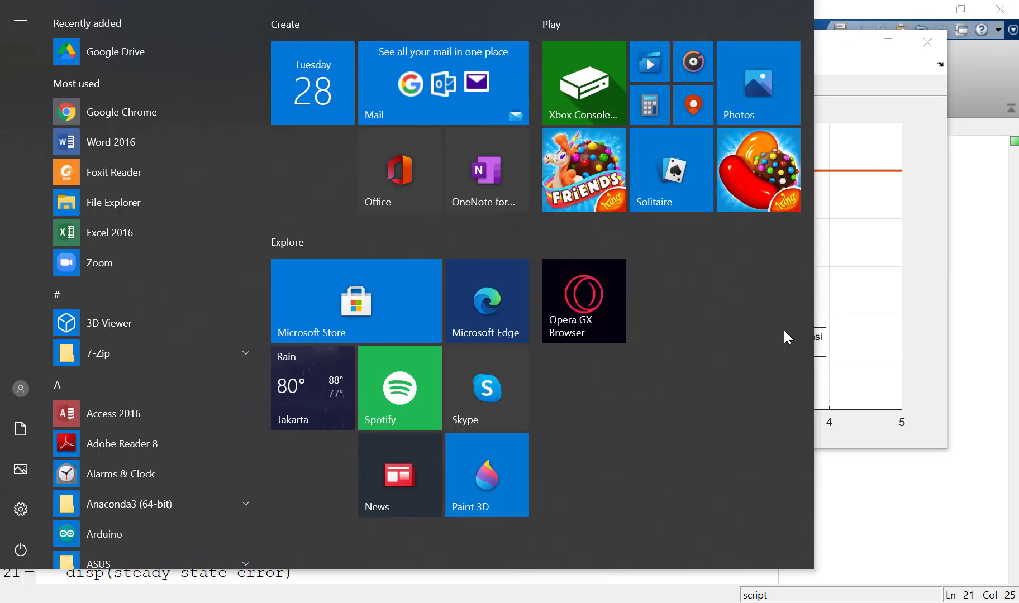
type("word")
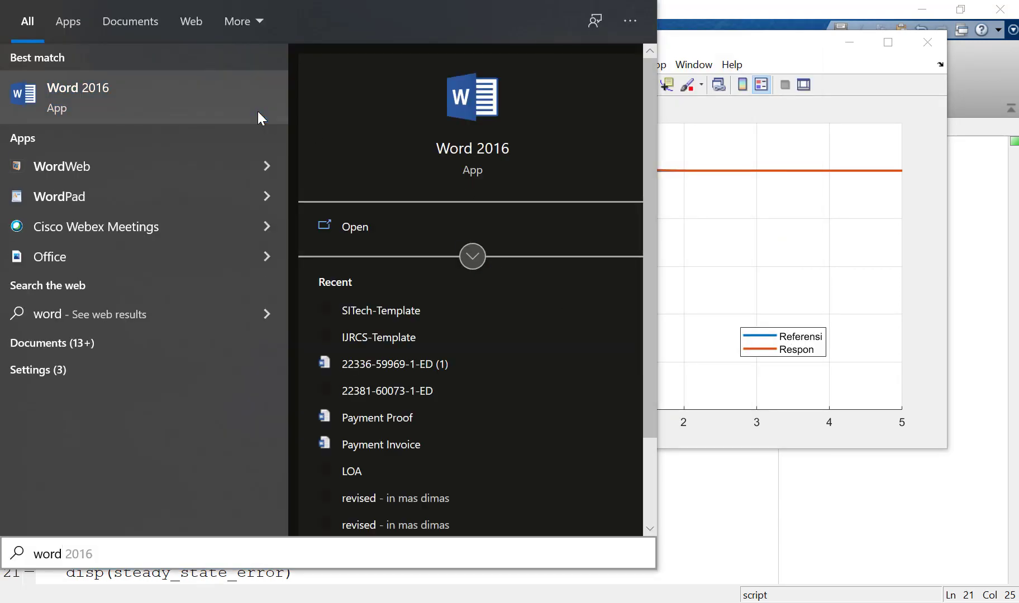
left_click(258, 112)
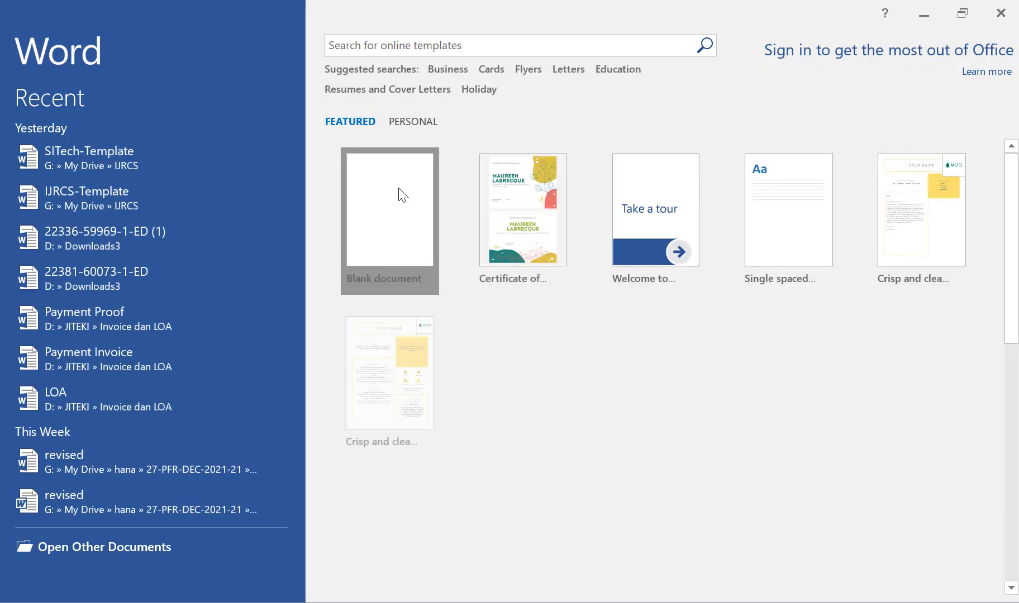
left_click(406, 191)
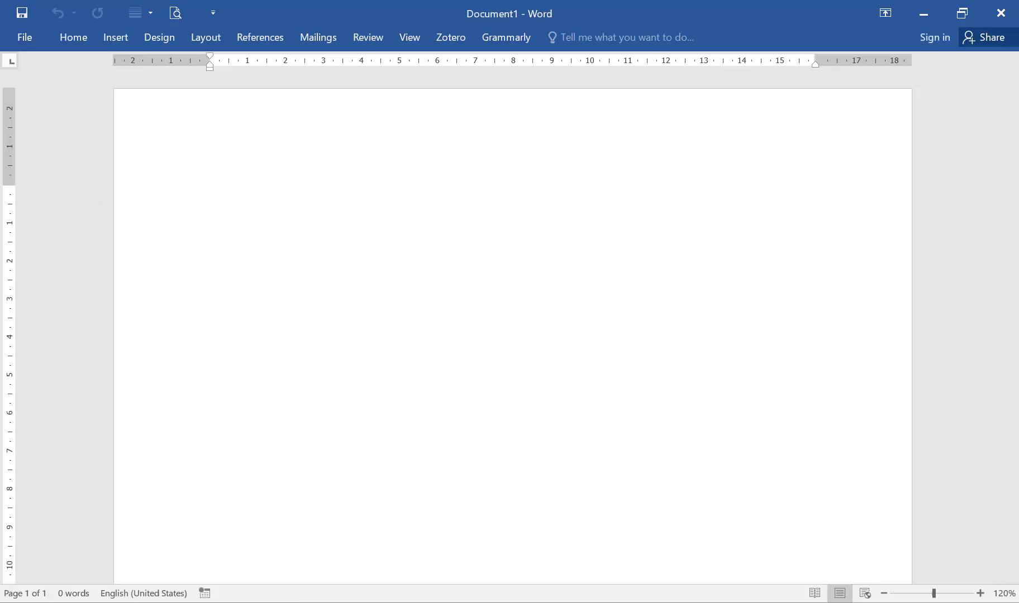
Try to copy MATLAB's Figure 1 into the blank Word document, and undo the paste.
key("alt+Tab")
left_click(514, 64)
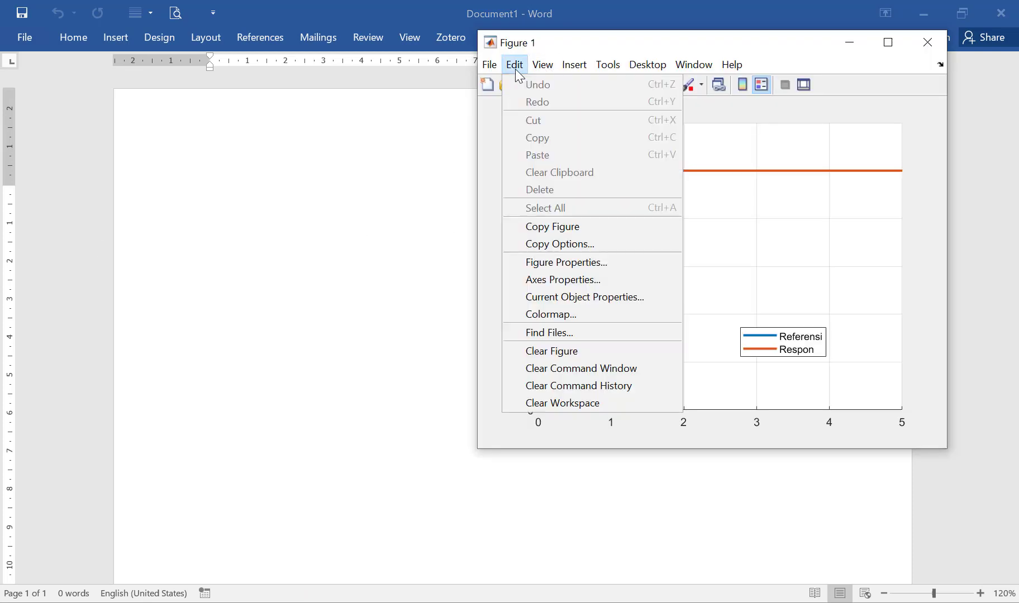
left_click(565, 226)
left_click(382, 231)
key("ctrl+v")
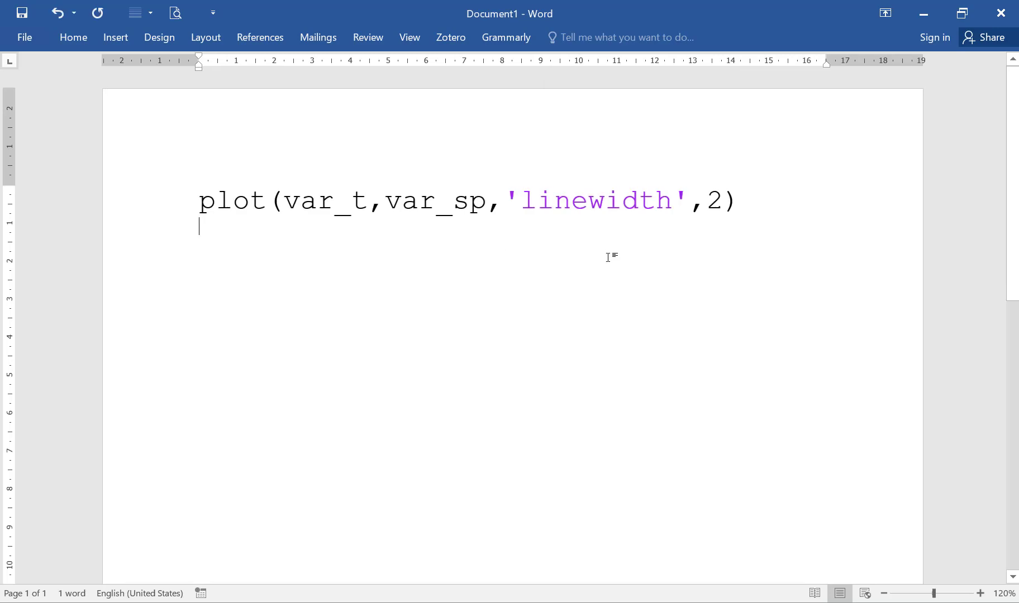
key("ctrl+z")
Copy Figure 1 from MATLAB with Copy Figure, paste it into the Word document, and check the inserted picture.
key("alt+Tab")
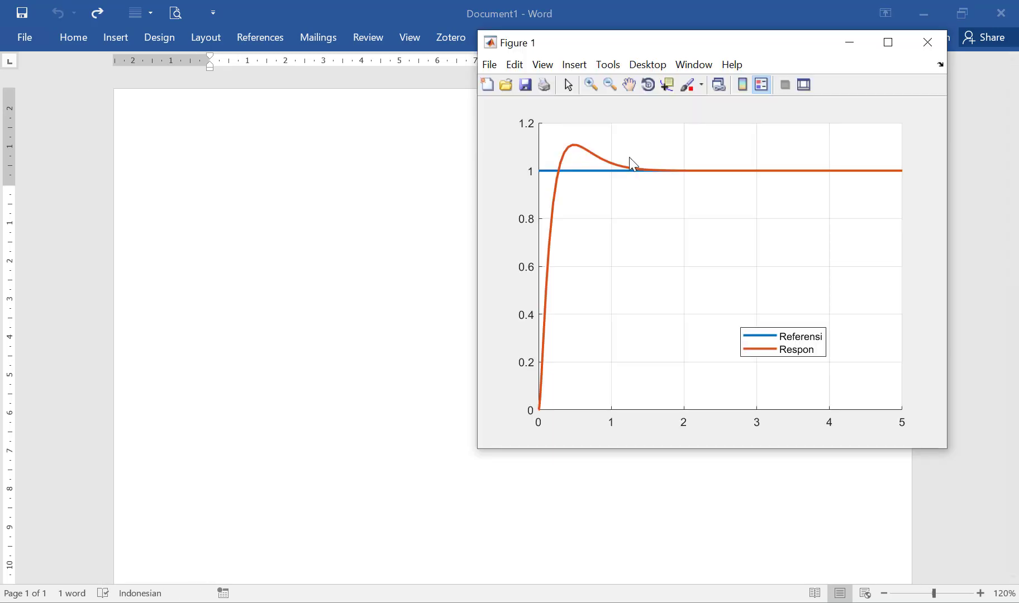
left_click(513, 64)
left_click(560, 228)
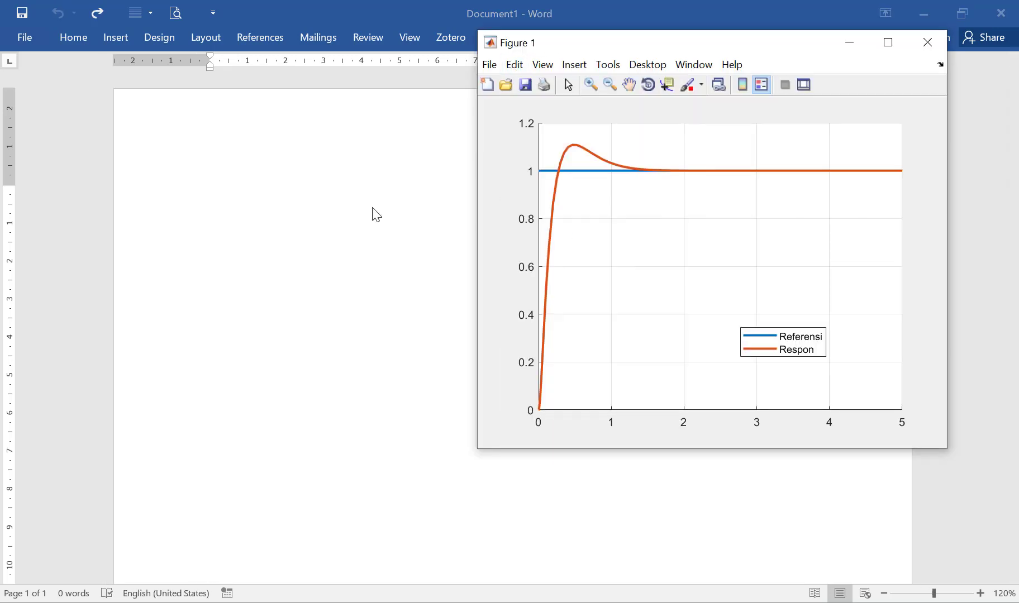
left_click(376, 206)
key("ctrl+v")
left_click(697, 309)
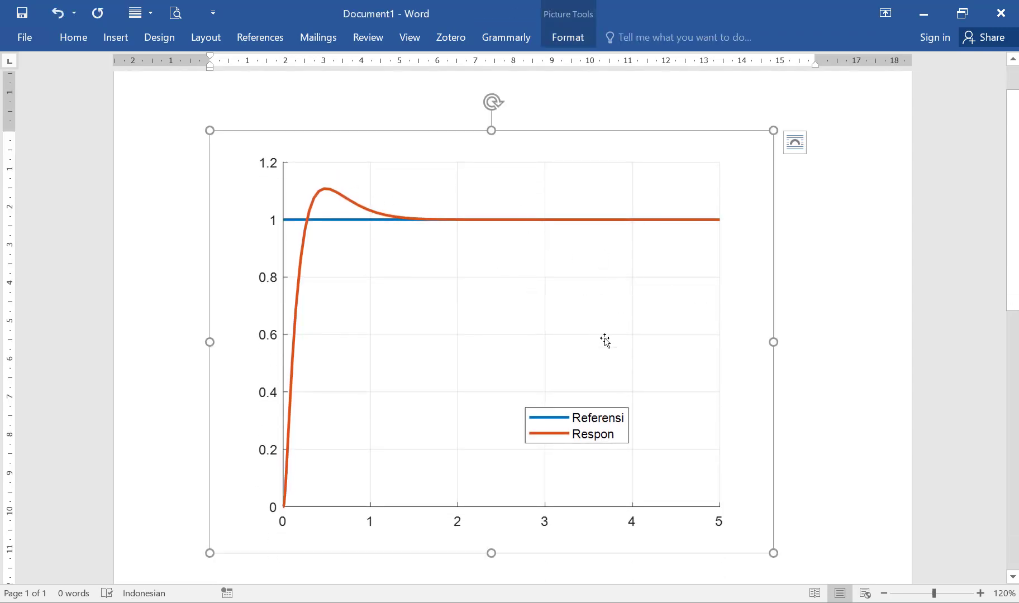
scroll(675, 373, "down", 3)
scroll(676, 373, "up", 3)
Switch to PID Tuner, show the tuned controller parameters and performance values, and move their window off the response curve.
key("alt+Tab")
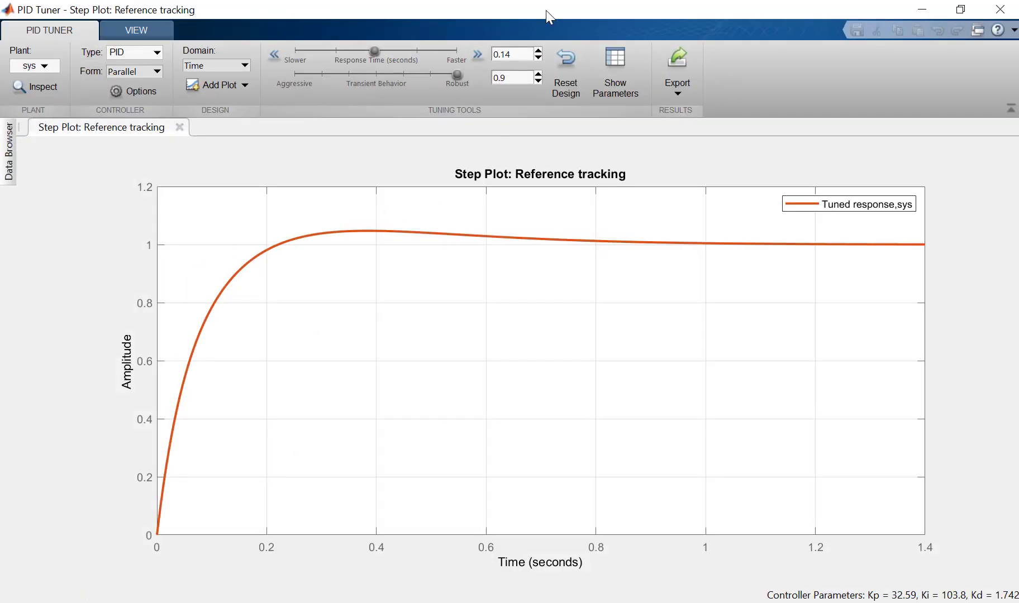
left_click(616, 70)
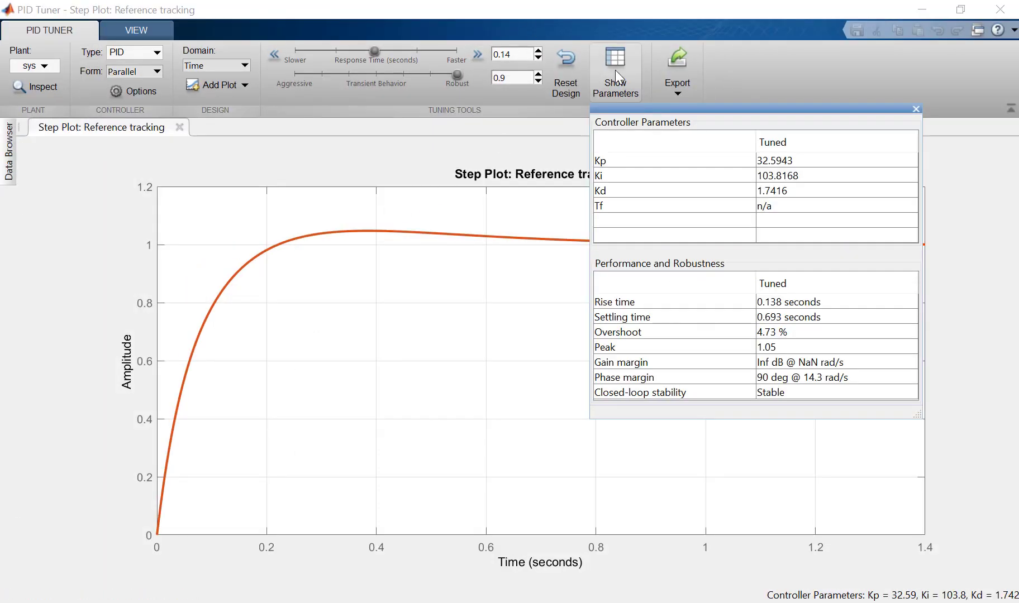
left_click_drag(782, 110, 770, 276)
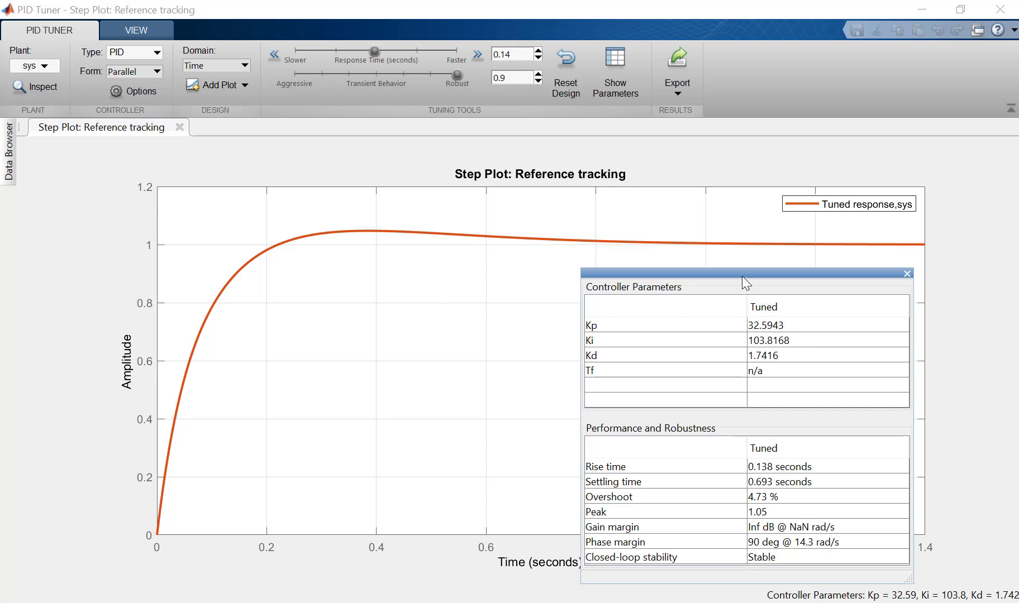
left_click_drag(743, 277, 743, 275)
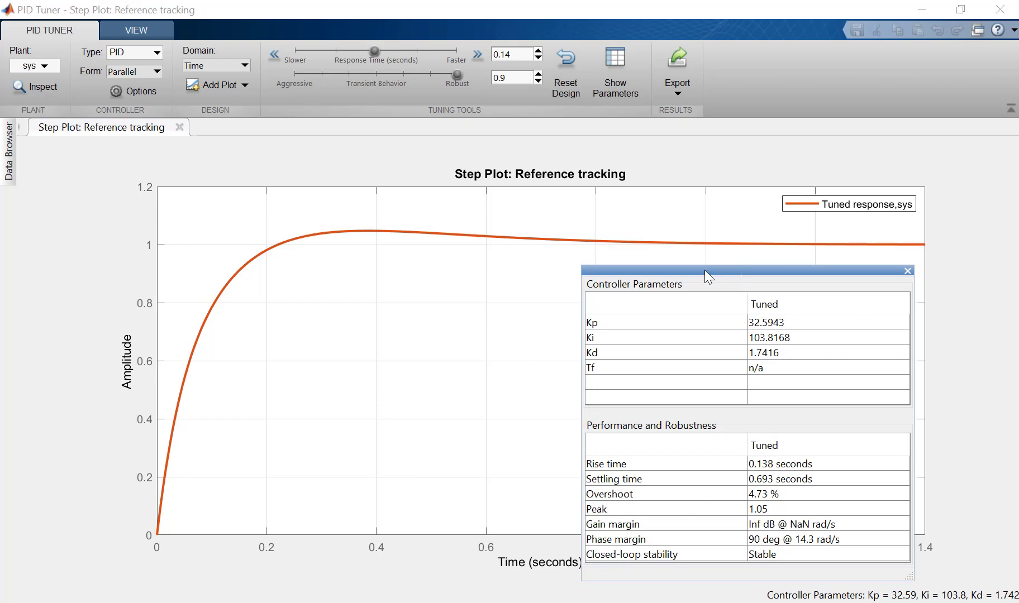
left_click_drag(740, 274, 740, 263)
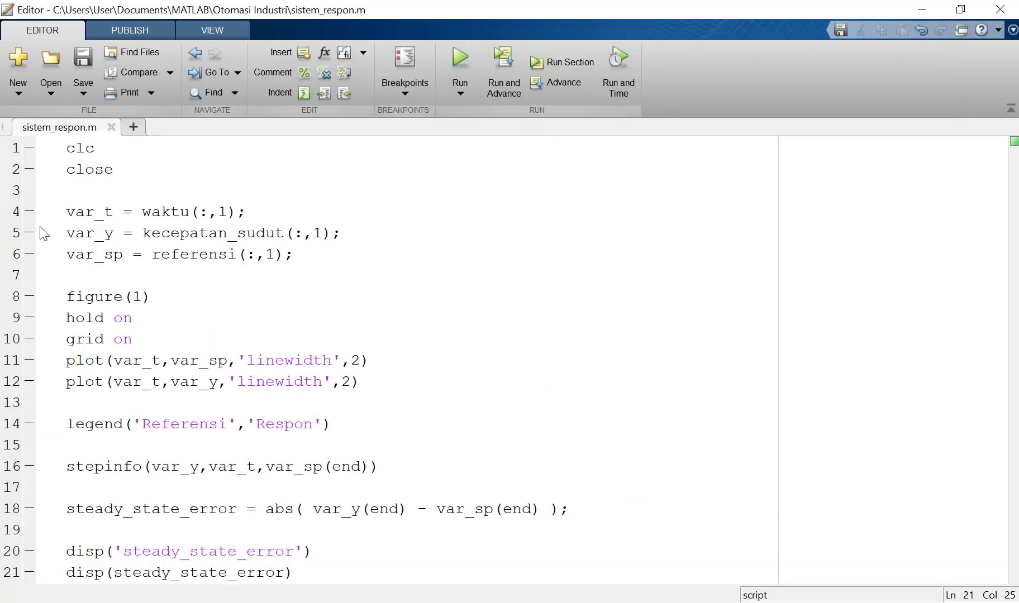
Return to MATLAB and place Figure 1 beside the stepinfo and steady-state error results in the Command Window.
key("F5")
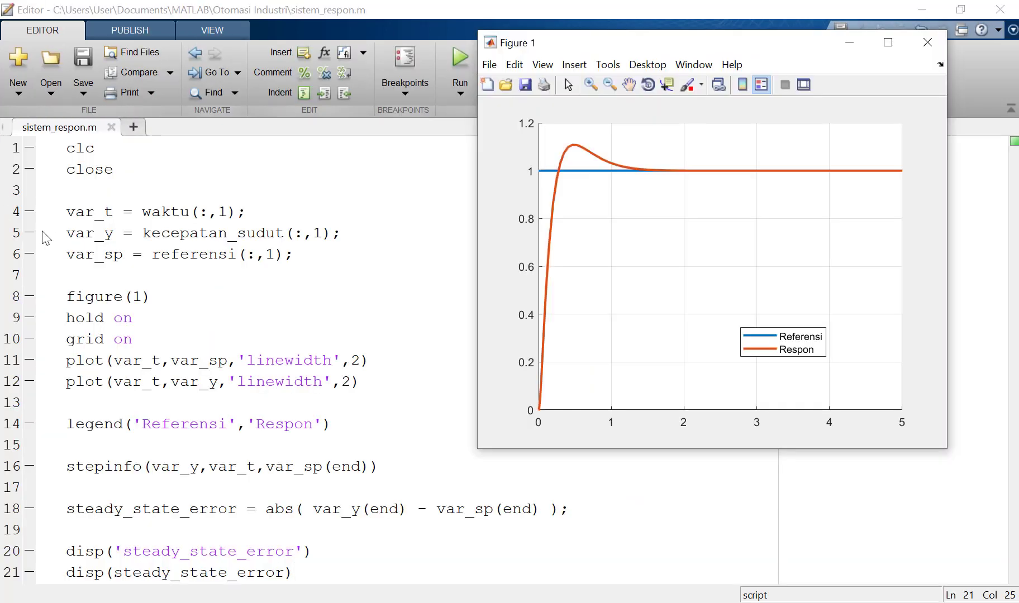
key("alt+Tab")
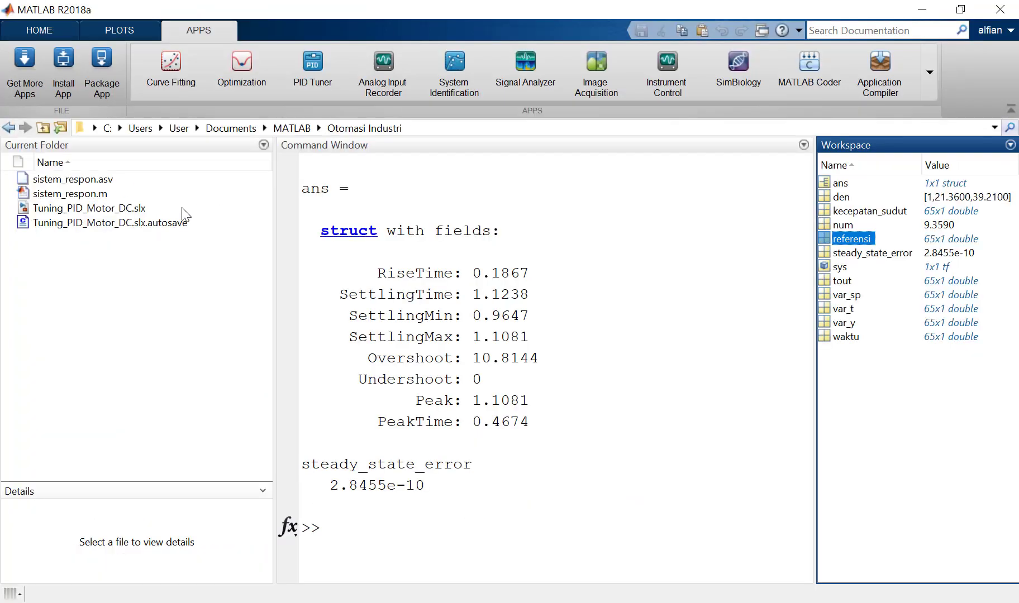
key("alt+Tab")
left_click_drag(620, 42, 696, 135)
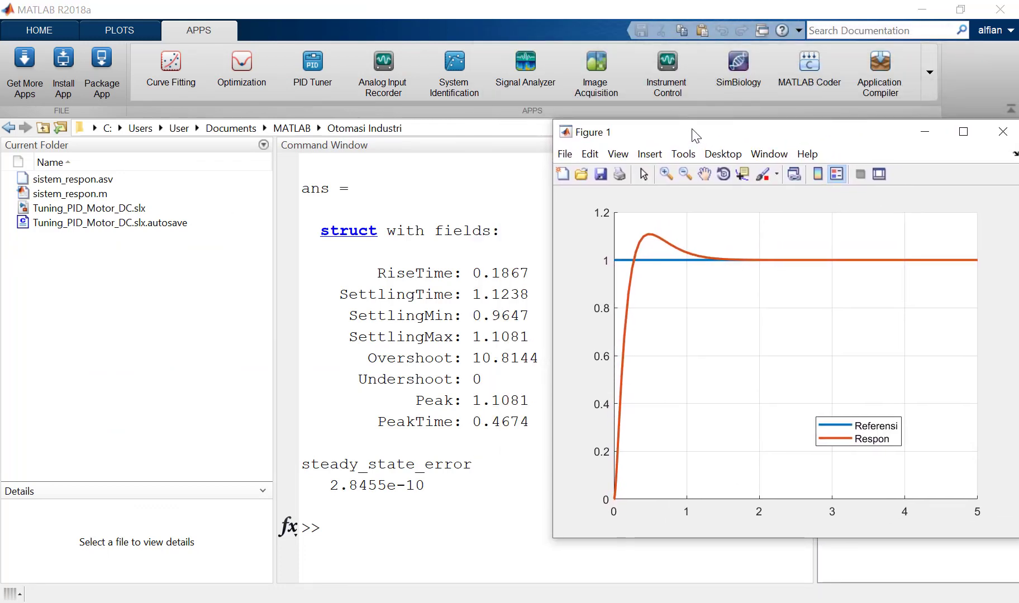